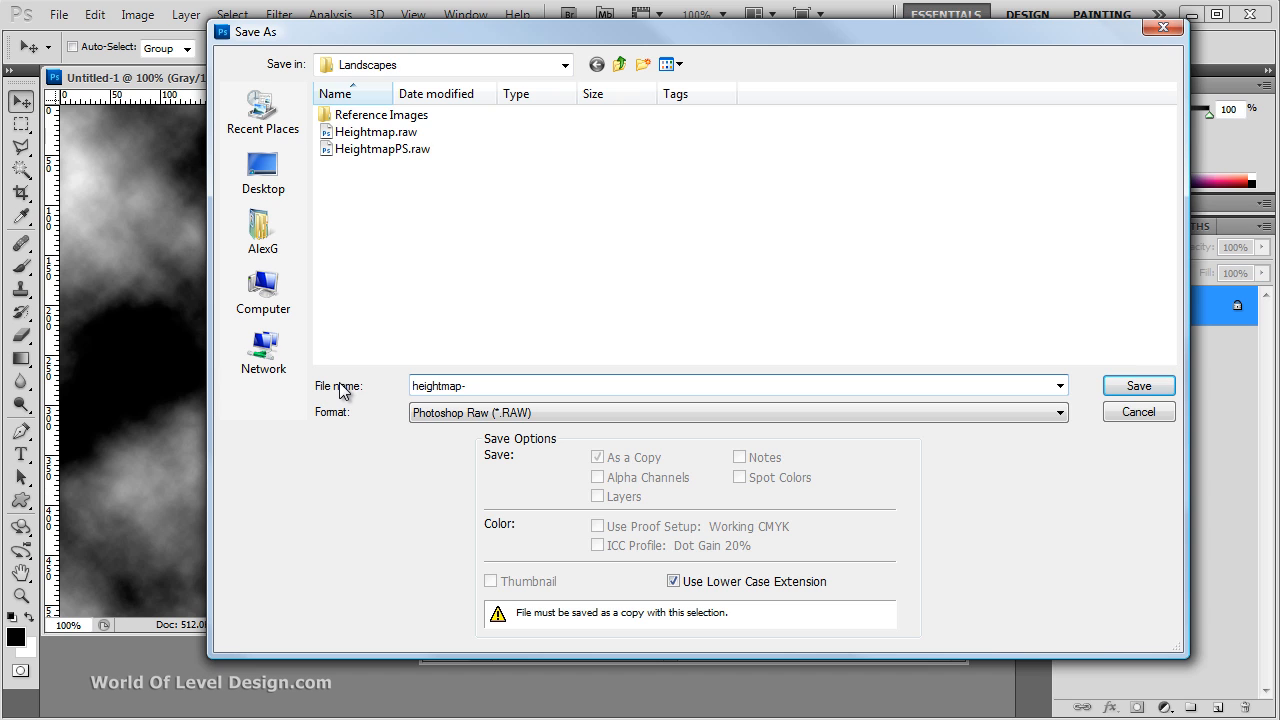
Step: Complete the RAW heightmap's file name, and create a 509 x 509 vertex landscape from the imported heightmap in the Unreal editor
{"action": "type", "text": "d"}
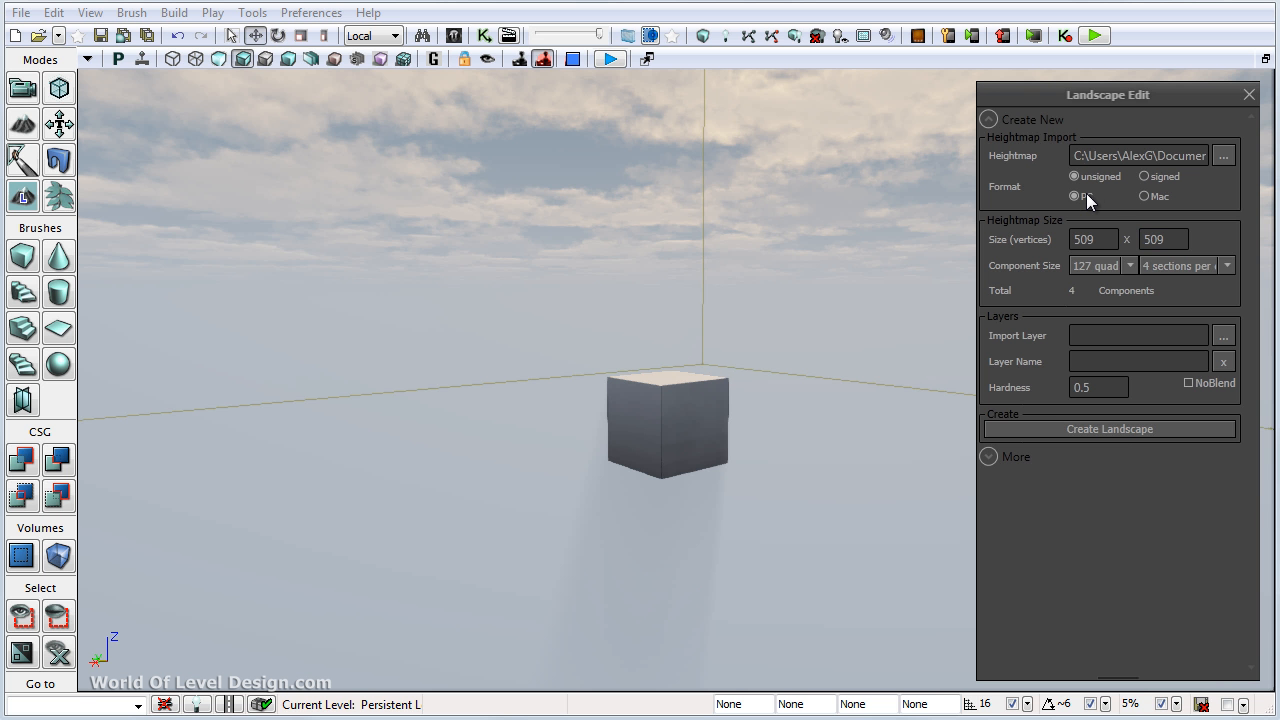
{"action": "left_click", "coordinate": [1147, 427]}
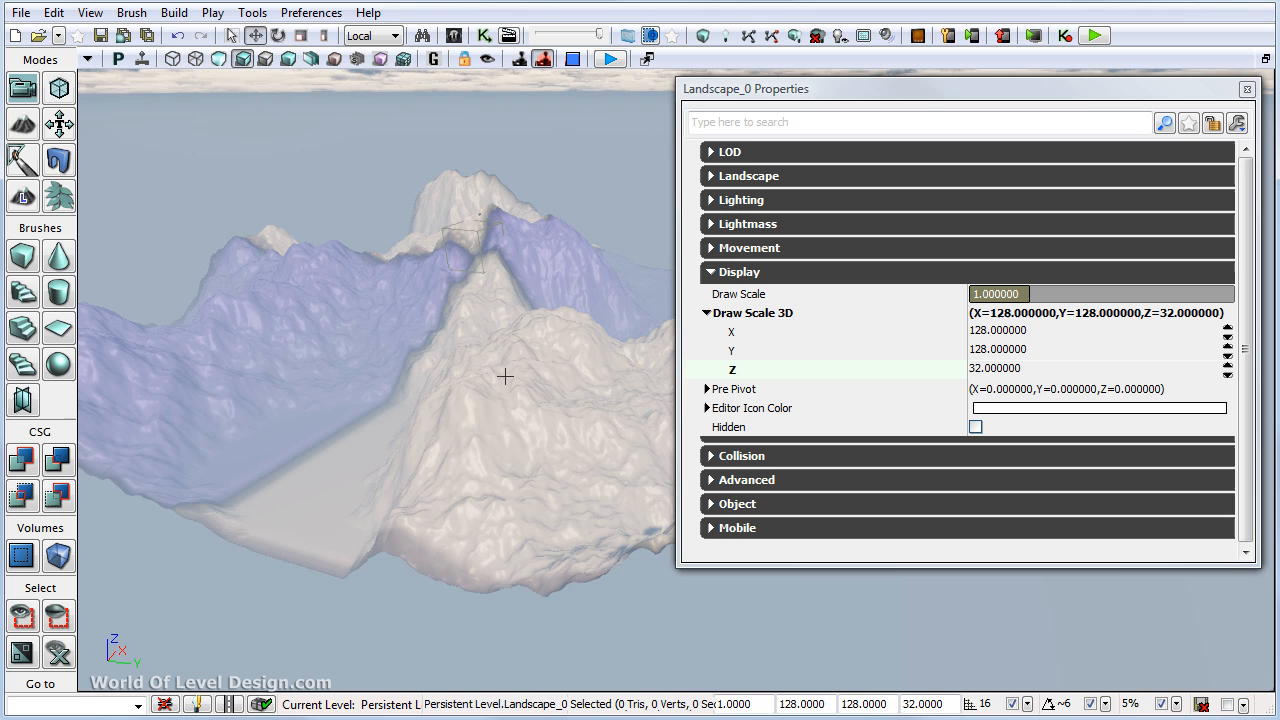
Step: Examine the generated mountain landscape up close and close its properties window
{"action": "left_click_drag", "start_coordinate": [505, 376], "coordinate": [498, 377]}
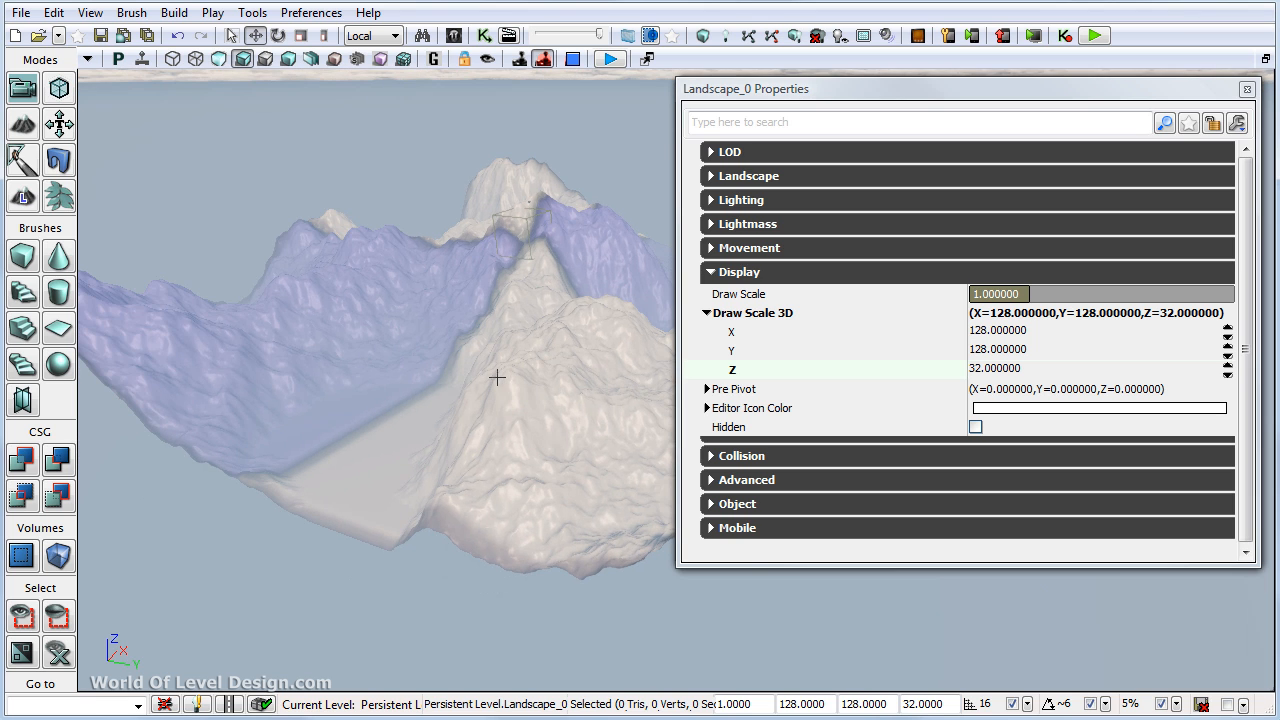
{"action": "key", "text": "w"}
{"action": "right_click_drag", "start_coordinate": [498, 377], "coordinate": [499, 386]}
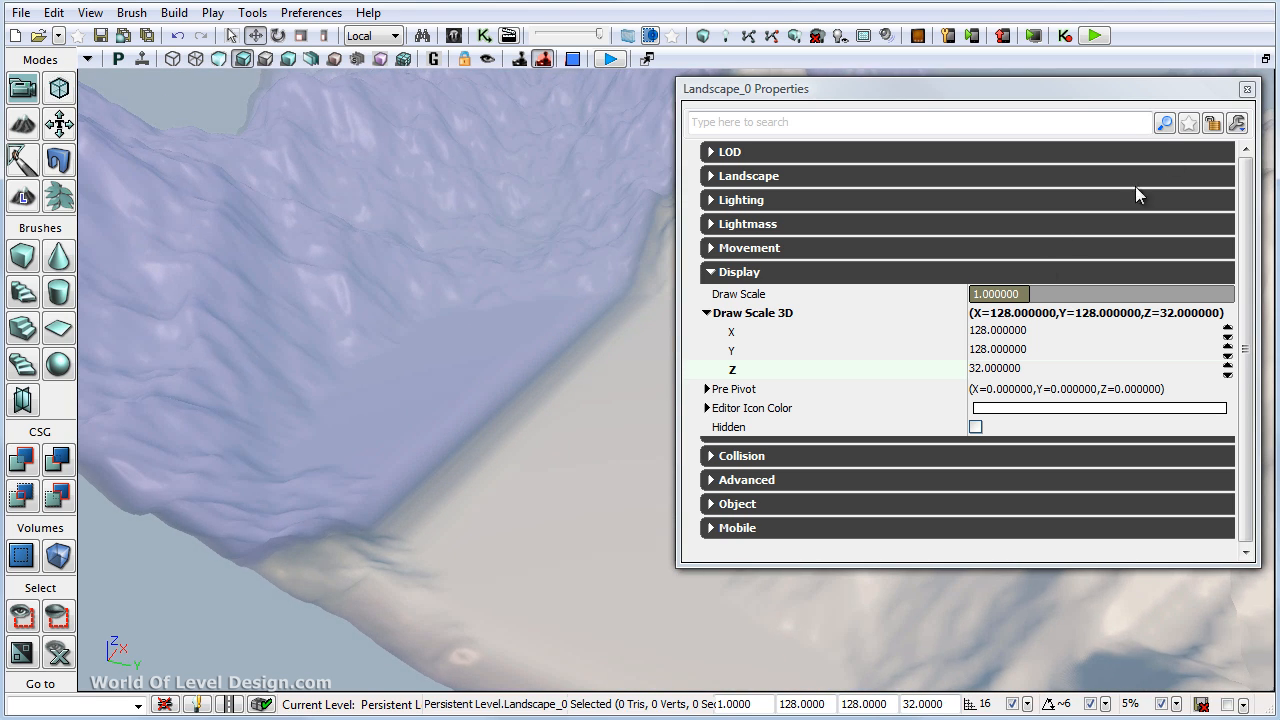
{"action": "left_click", "coordinate": [1247, 89]}
{"action": "right_click_drag", "start_coordinate": [631, 433], "coordinate": [660, 400]}
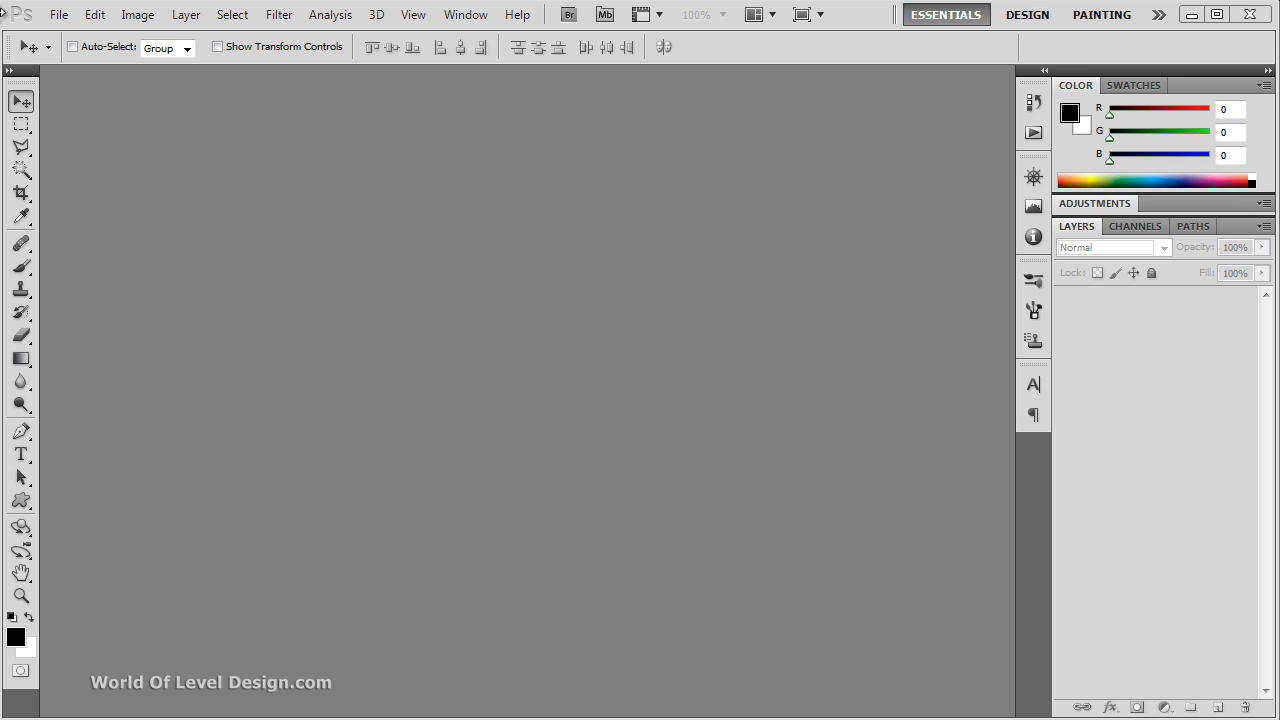
Step: Start a new Photoshop document with a width and height of 256 pixels
{"action": "left_click", "coordinate": [59, 14]}
{"action": "left_click", "coordinate": [72, 27]}
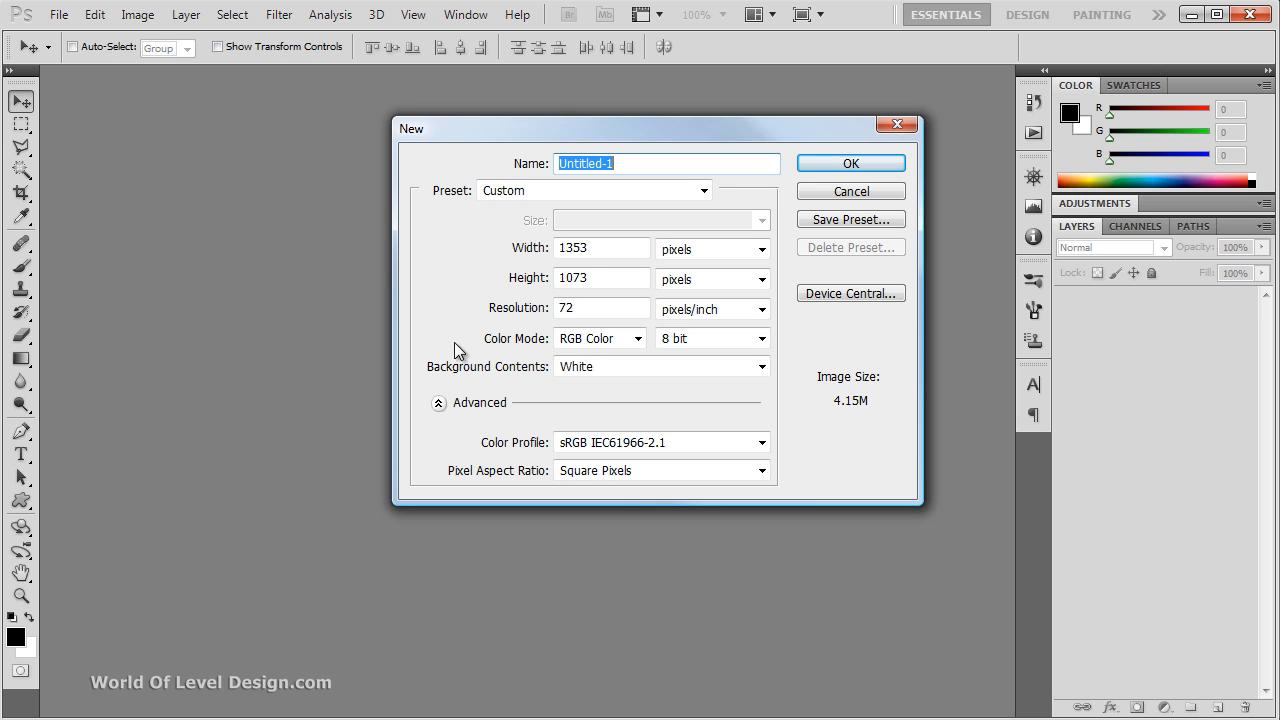
{"action": "double_click", "coordinate": [598, 248]}
{"action": "type", "text": "256"}
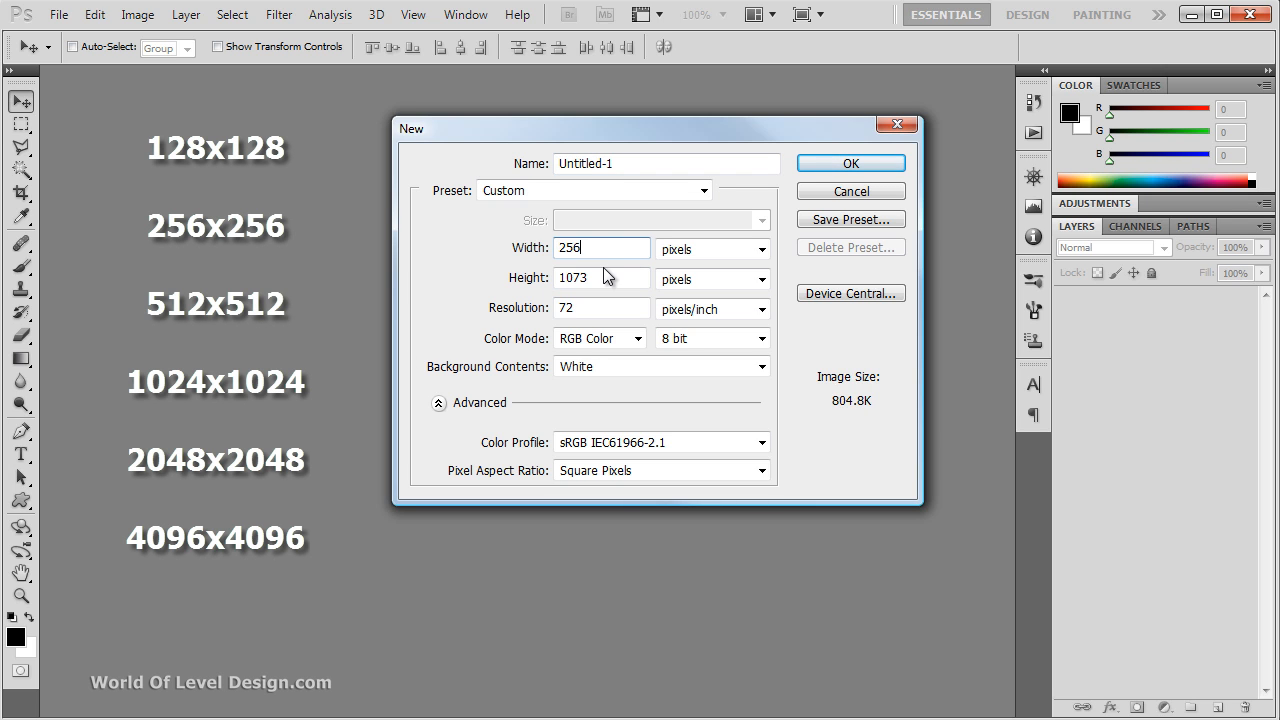
{"action": "key", "text": "Tab"}
{"action": "type", "text": "256"}
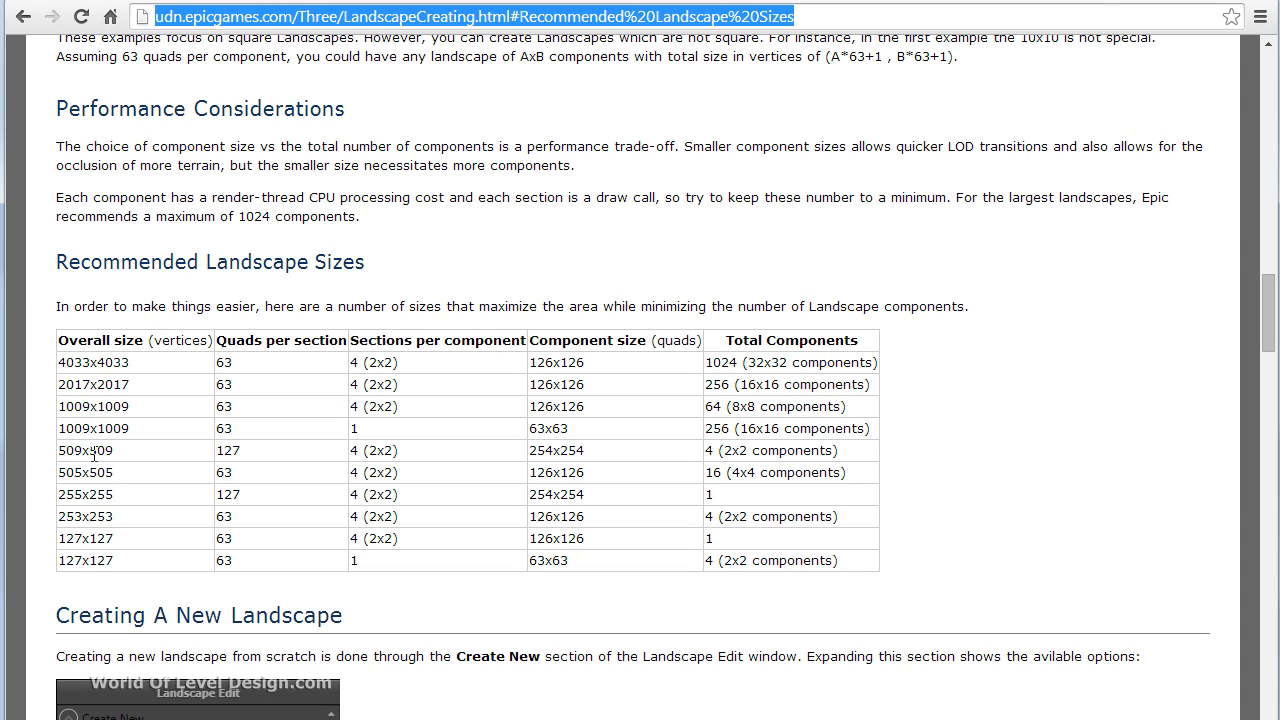
Step: Check the 509x509 entry in the recommended landscape sizes table, and set the new document's width and height to 512 pixels
{"action": "left_click_drag", "start_coordinate": [65, 452], "coordinate": [143, 458]}
{"action": "left_click", "coordinate": [144, 452]}
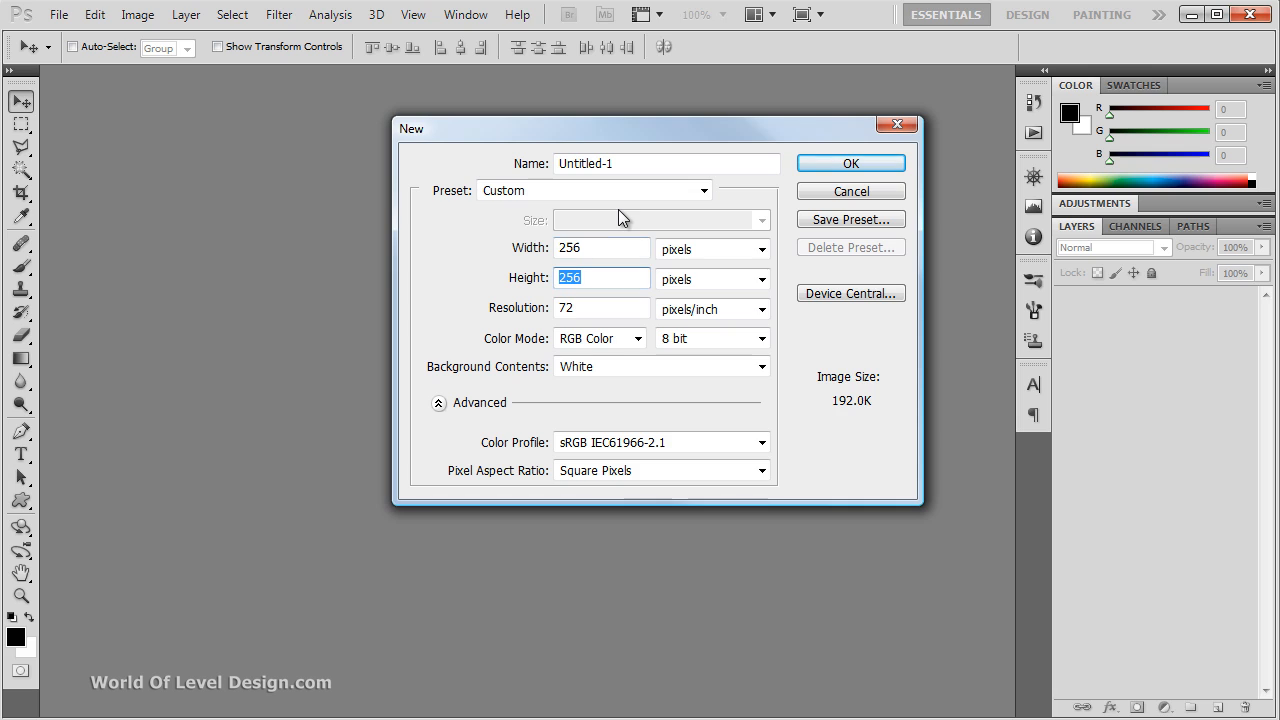
{"action": "double_click", "coordinate": [570, 250]}
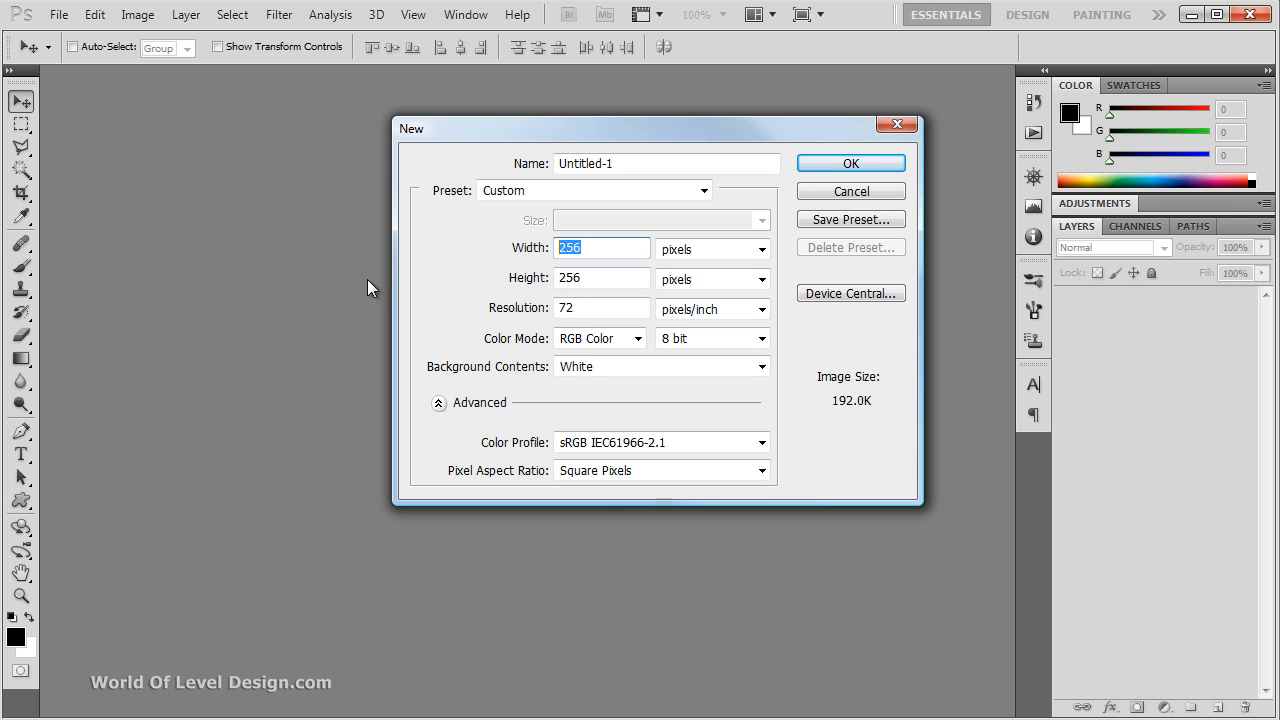
{"action": "type", "text": "512"}
{"action": "left_click", "coordinate": [532, 284]}
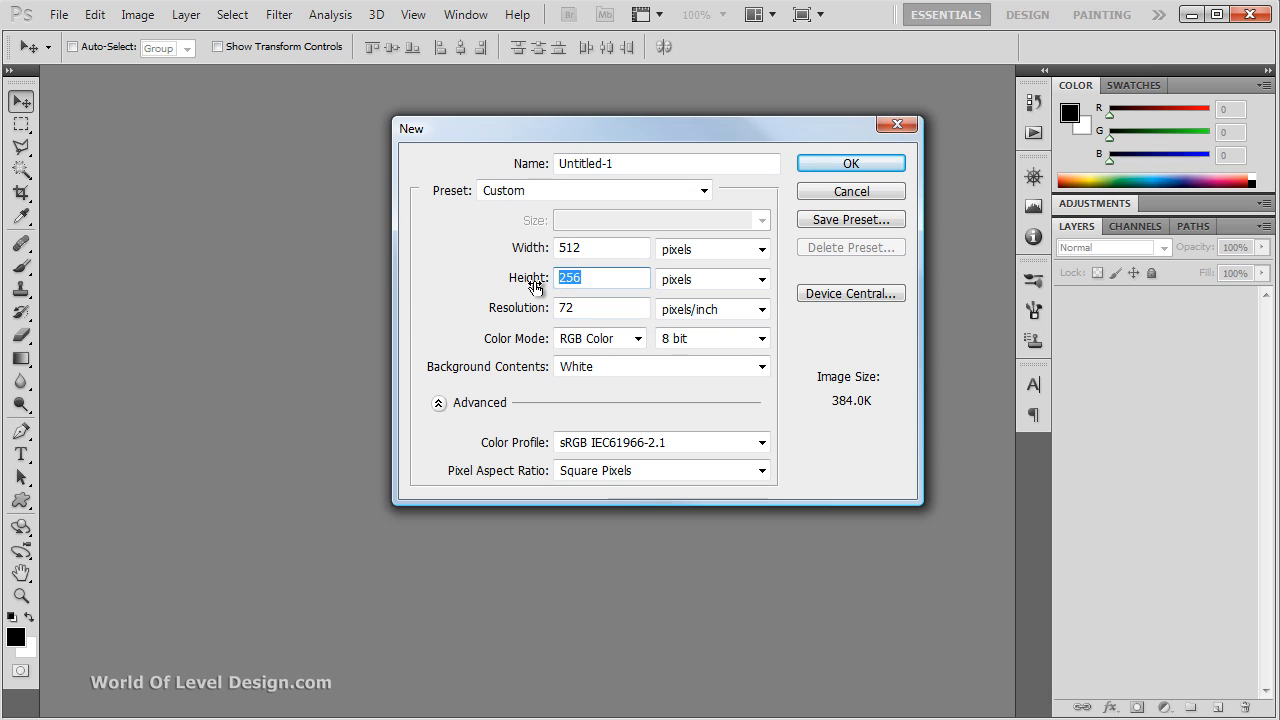
{"action": "type", "text": "512"}
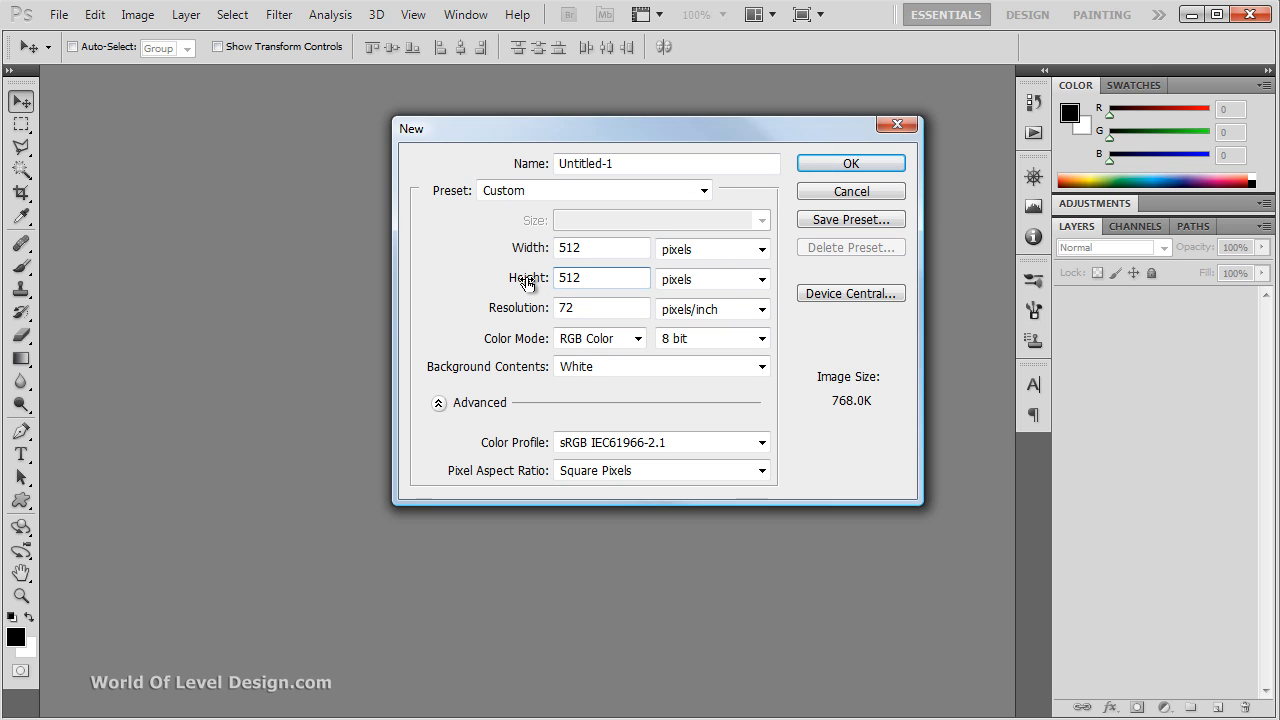
Step: Set the colour mode to Grayscale at 16 bit and create the document
{"action": "left_click", "coordinate": [584, 340]}
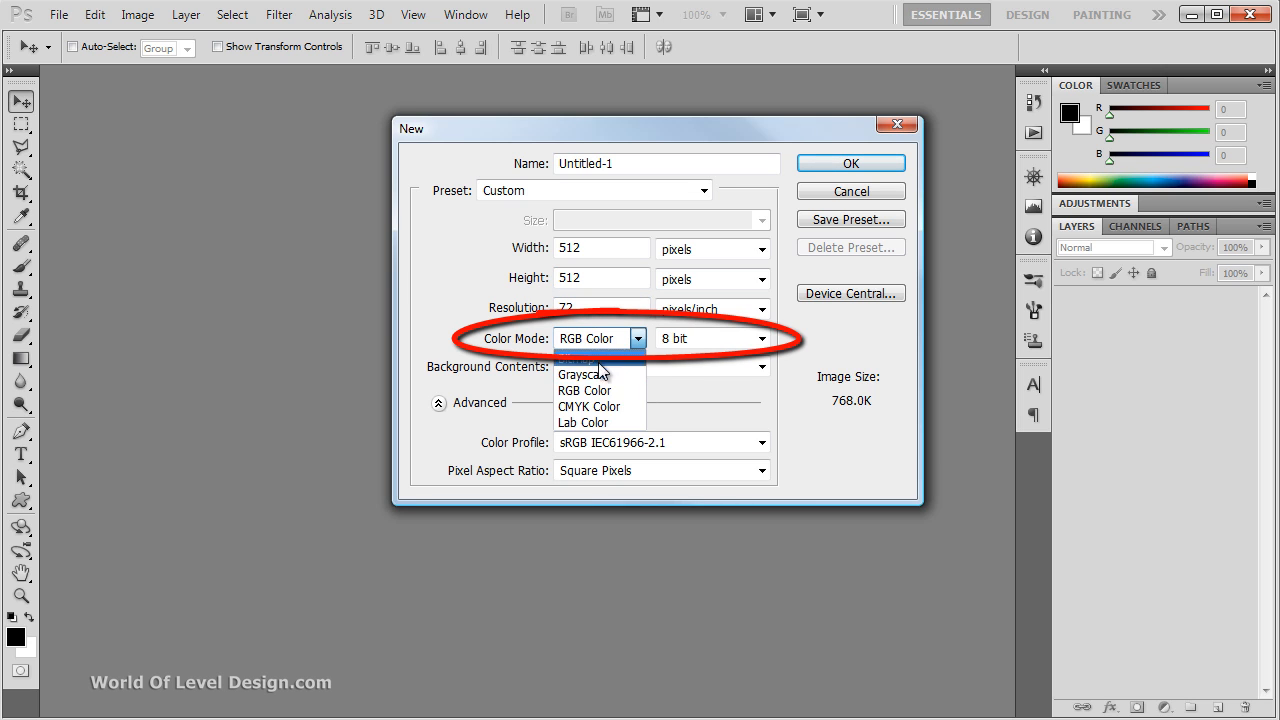
{"action": "left_click", "coordinate": [590, 374]}
{"action": "left_click", "coordinate": [685, 340]}
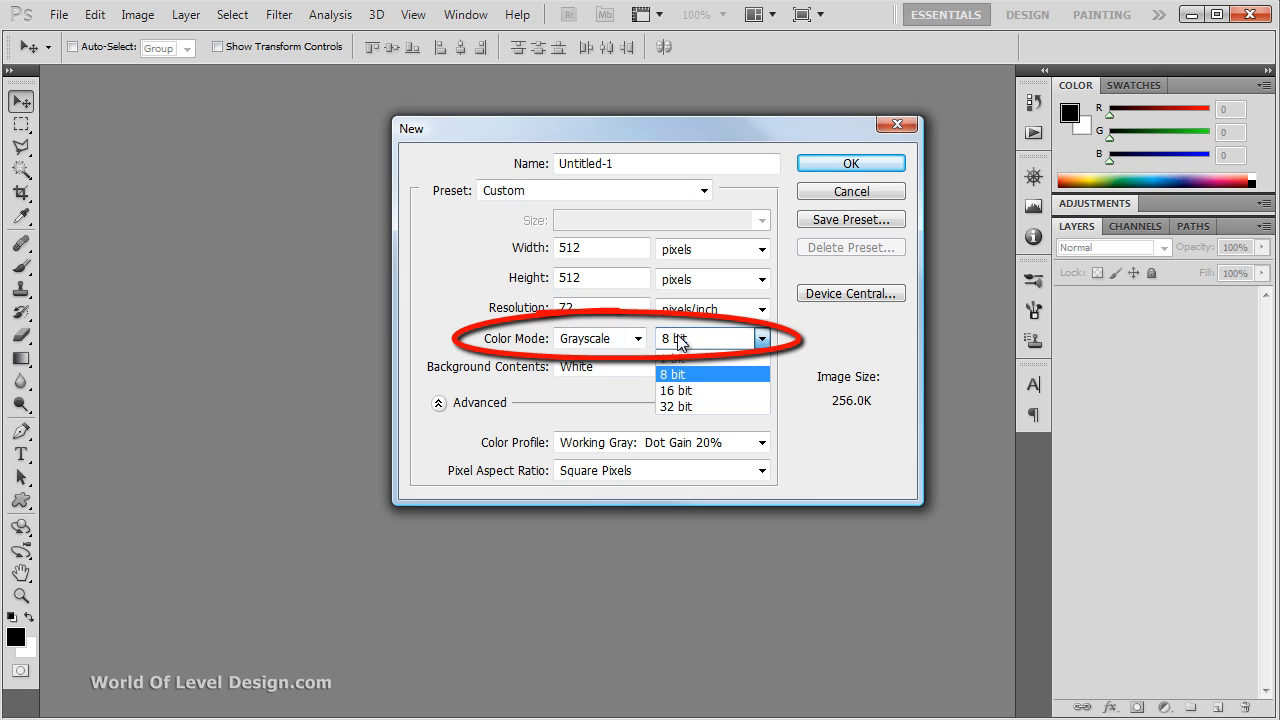
{"action": "left_click", "coordinate": [692, 390]}
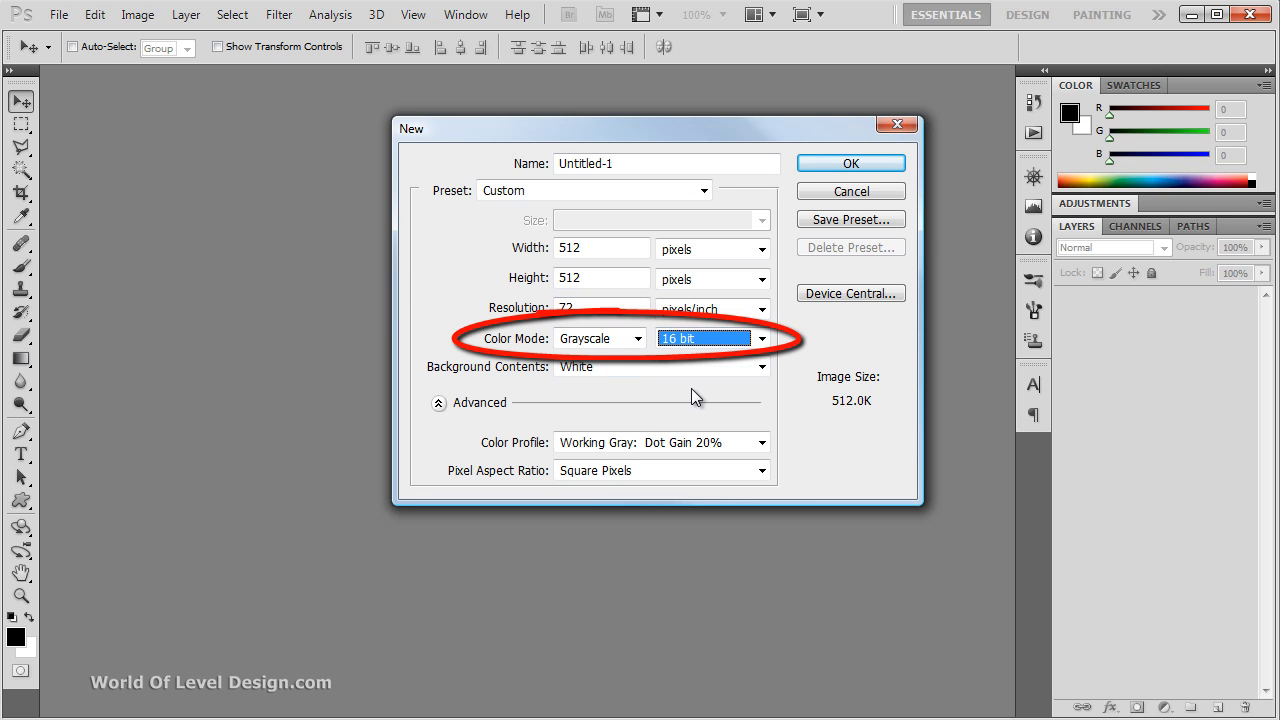
{"action": "left_click", "coordinate": [871, 158]}
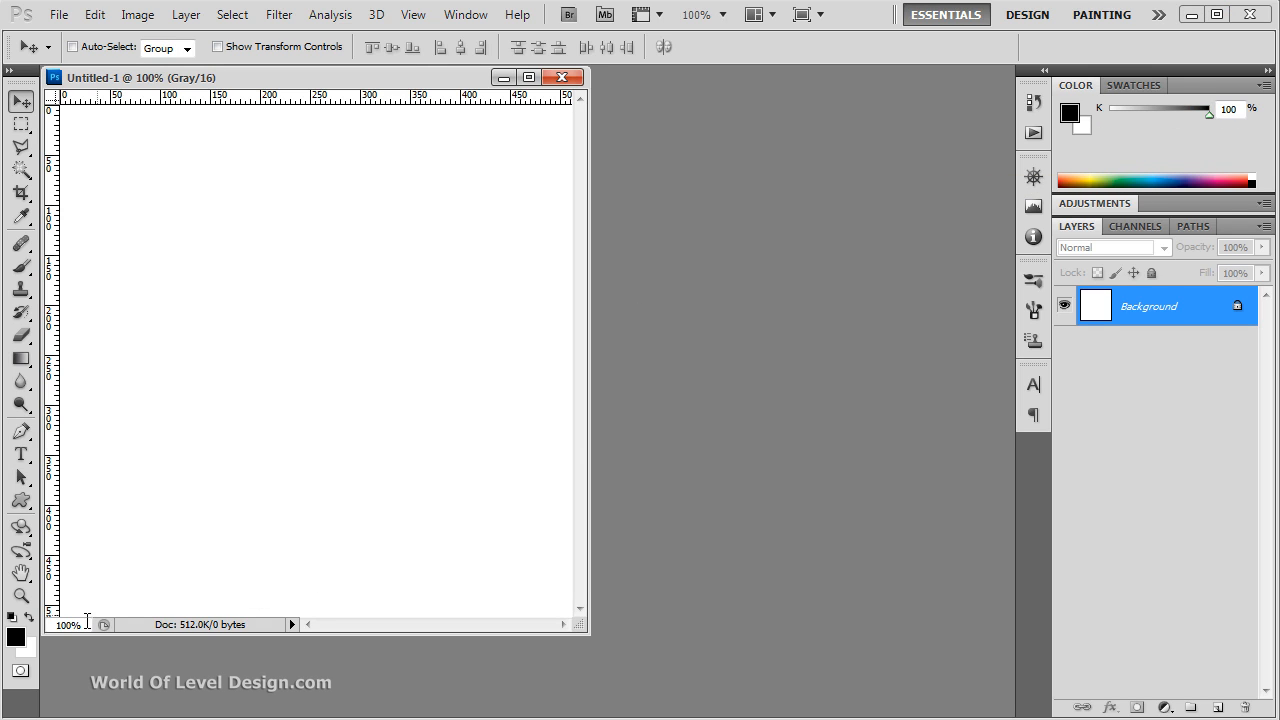
Step: Check the black foreground colour in the Color Picker, and render the Clouds filter on the Background layer
{"action": "left_click", "coordinate": [17, 640]}
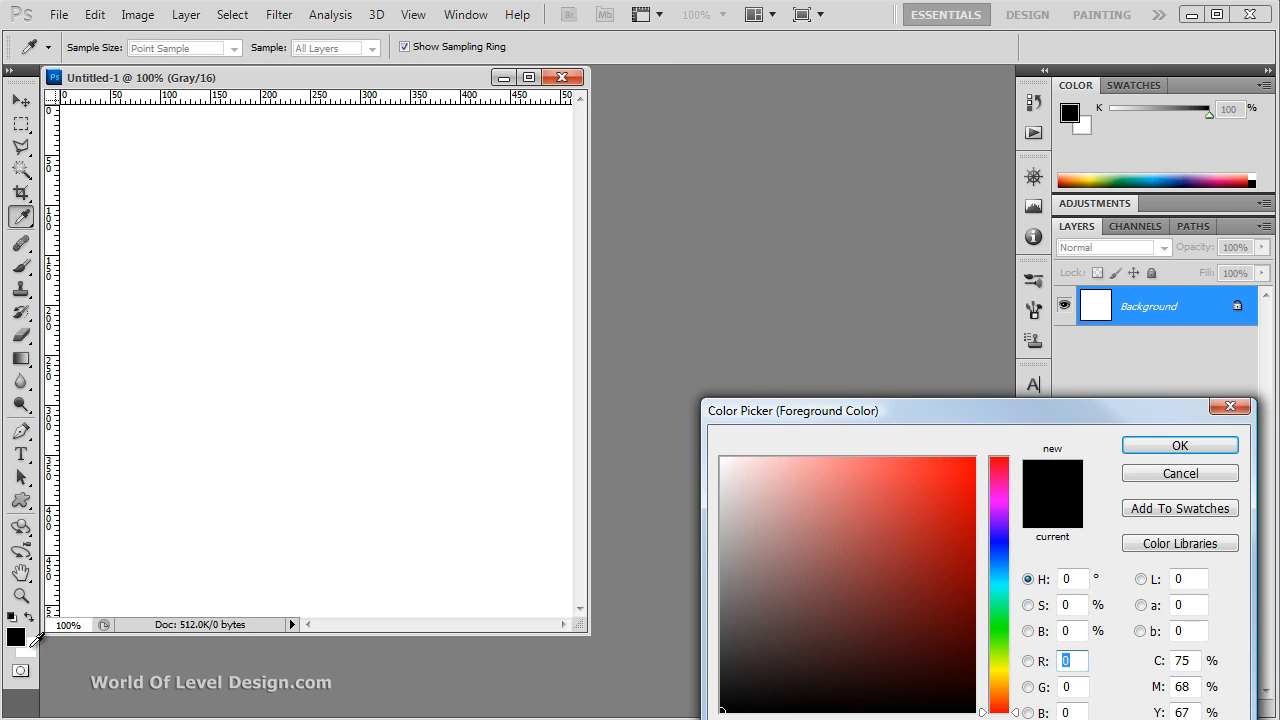
{"action": "left_click", "coordinate": [1200, 478]}
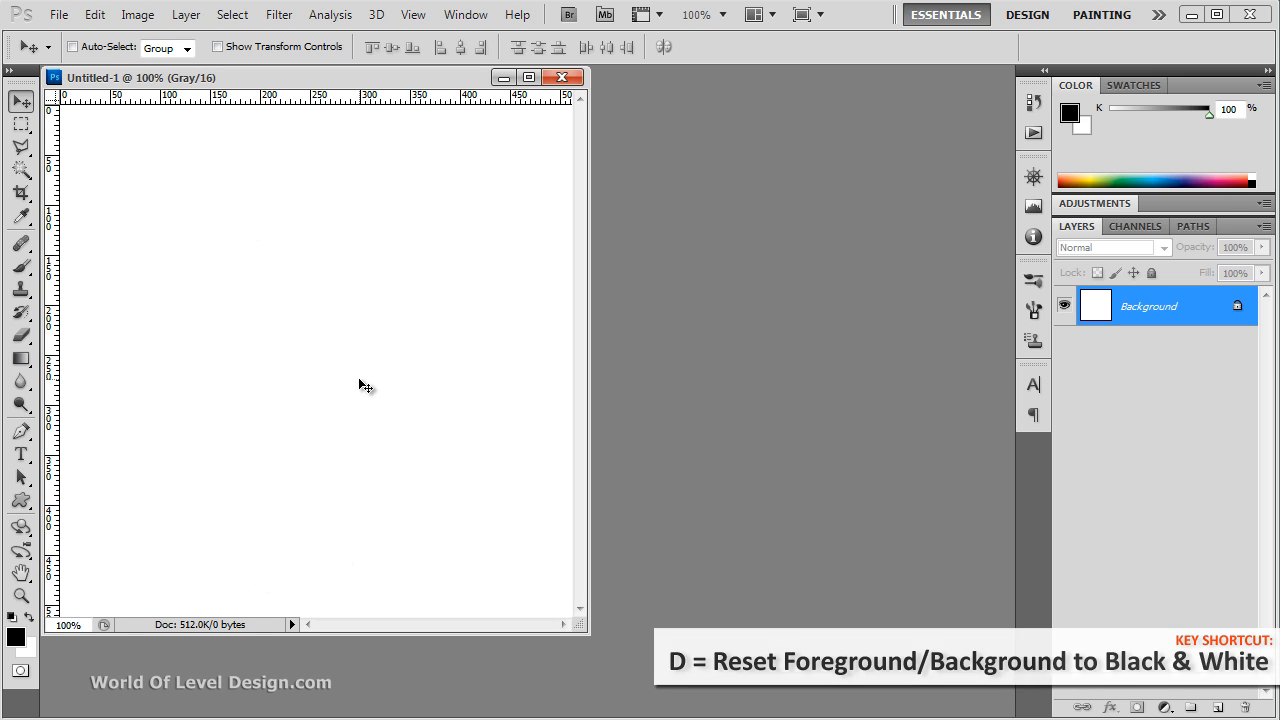
{"action": "left_click", "coordinate": [279, 21]}
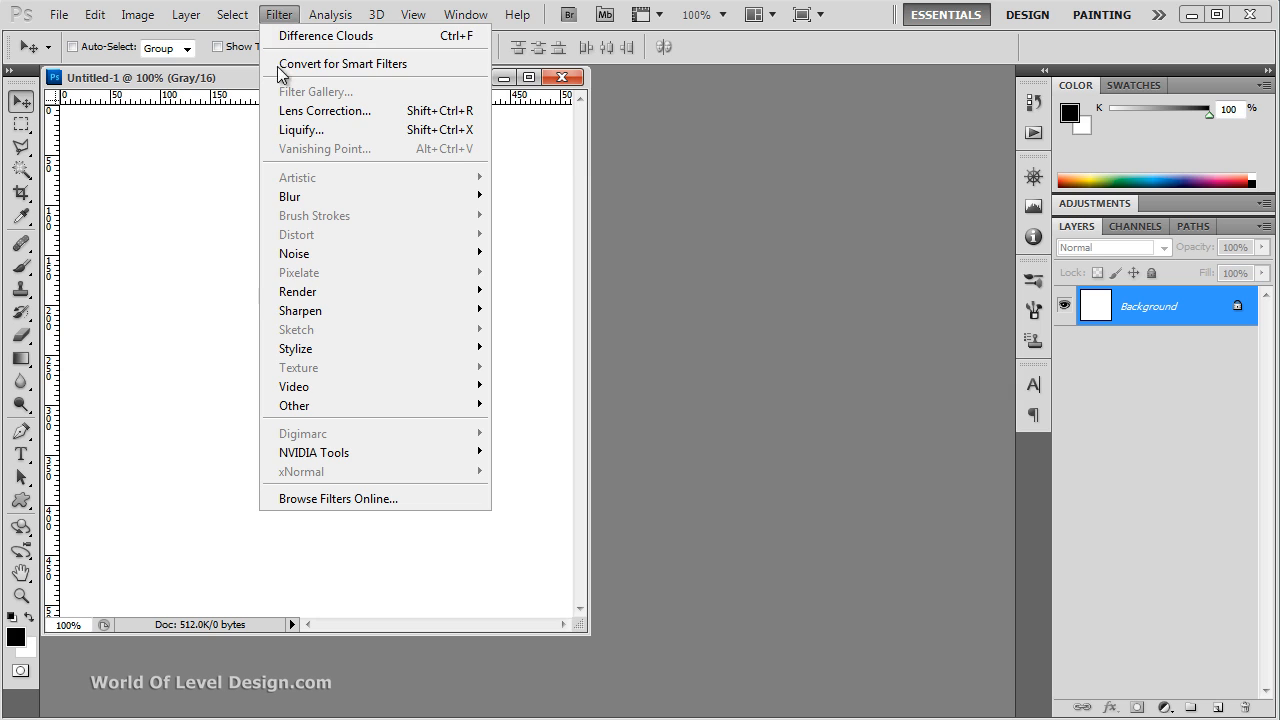
{"action": "mouse_move", "coordinate": [310, 293]}
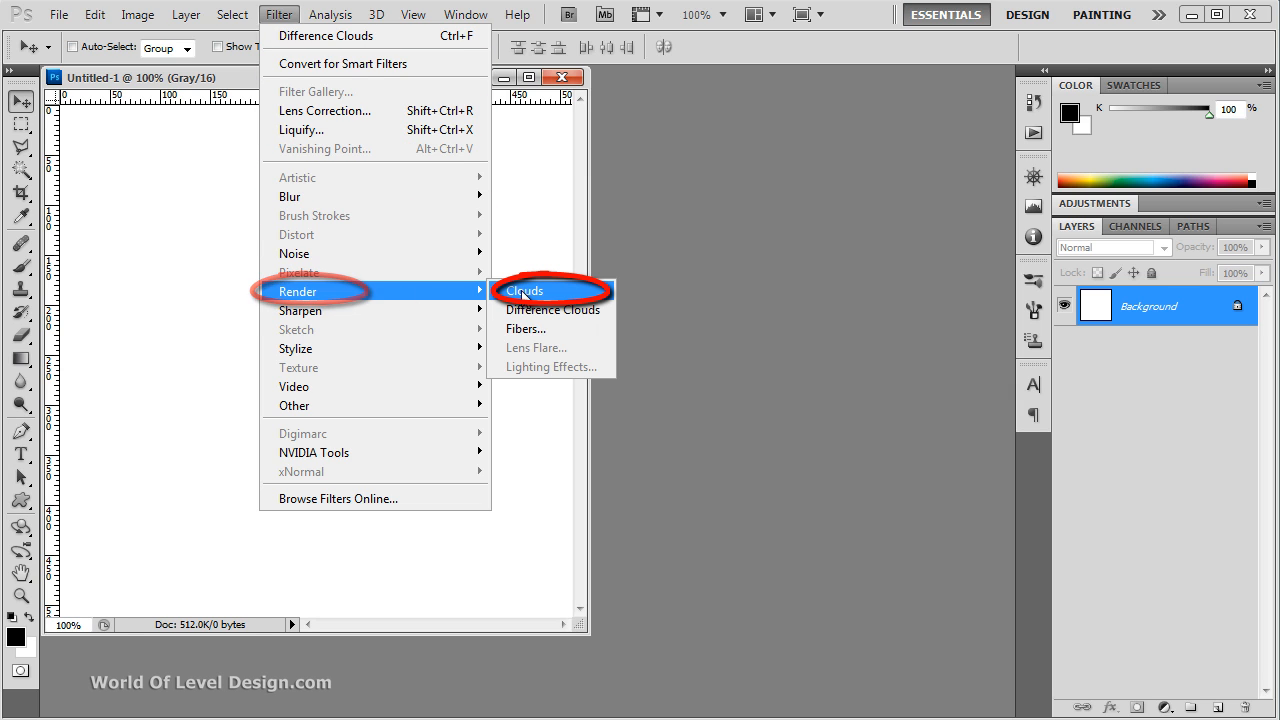
{"action": "left_click", "coordinate": [522, 291]}
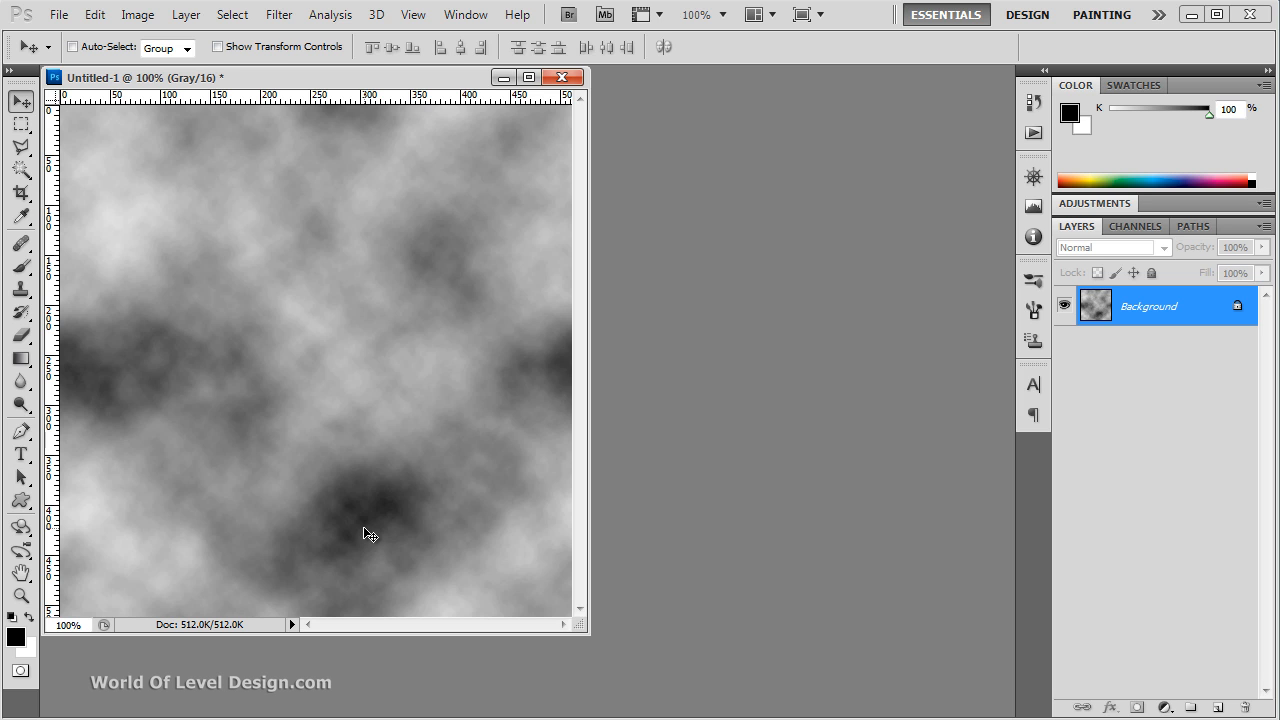
Step: Reapply the Clouds filter repeatedly to generate different random cloud patterns for the heightmap
{"action": "key", "text": "ctrl+f"}
{"action": "key", "text": "ctrl+f"}
{"action": "key", "text": "ctrl+f"}
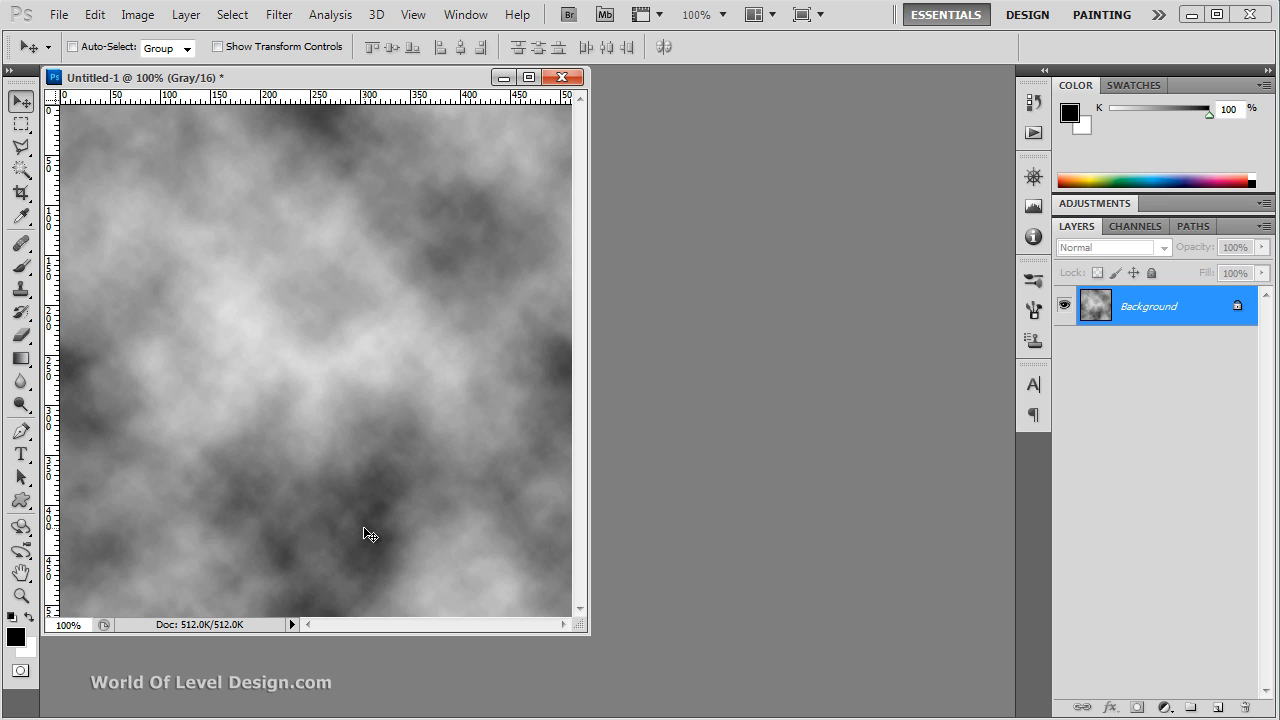
{"action": "key", "text": "ctrl+f"}
{"action": "key", "text": "ctrl+f"}
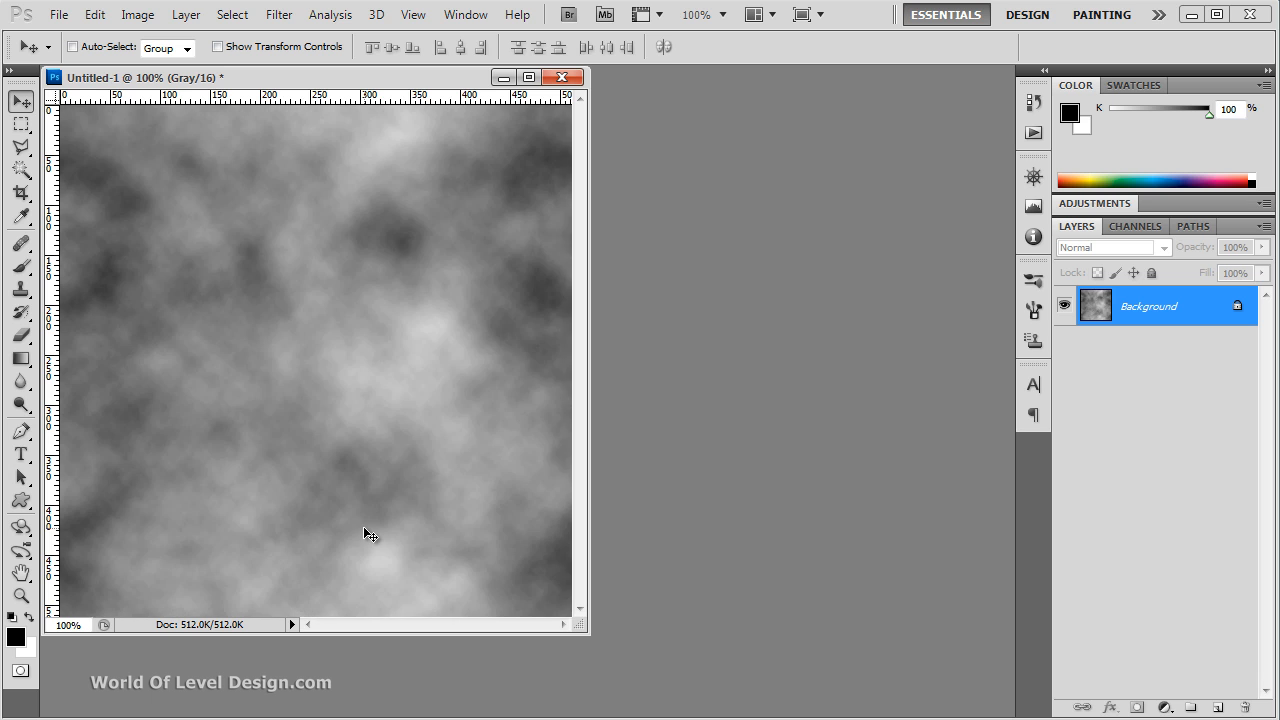
{"action": "key", "text": "ctrl+f"}
{"action": "key", "text": "ctrl+f"}
{"action": "key", "text": "ctrl+f"}
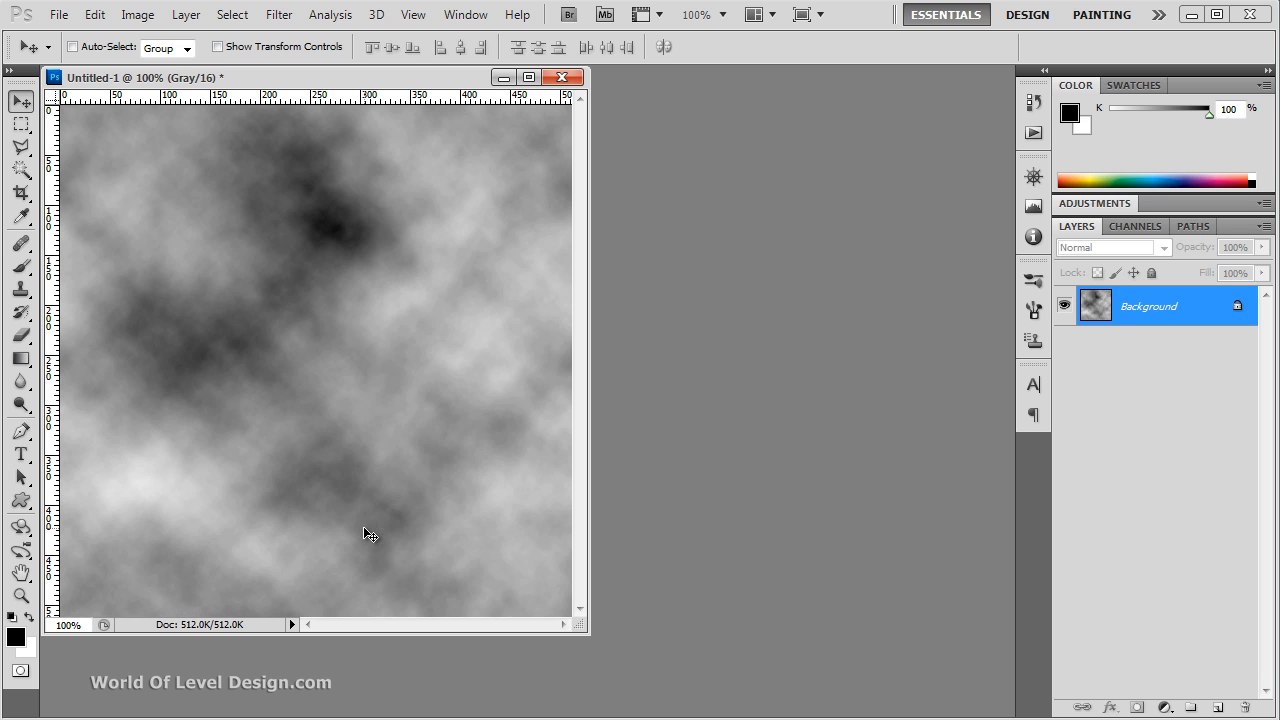
{"action": "key", "text": "ctrl+f"}
{"action": "key", "text": "ctrl+f"}
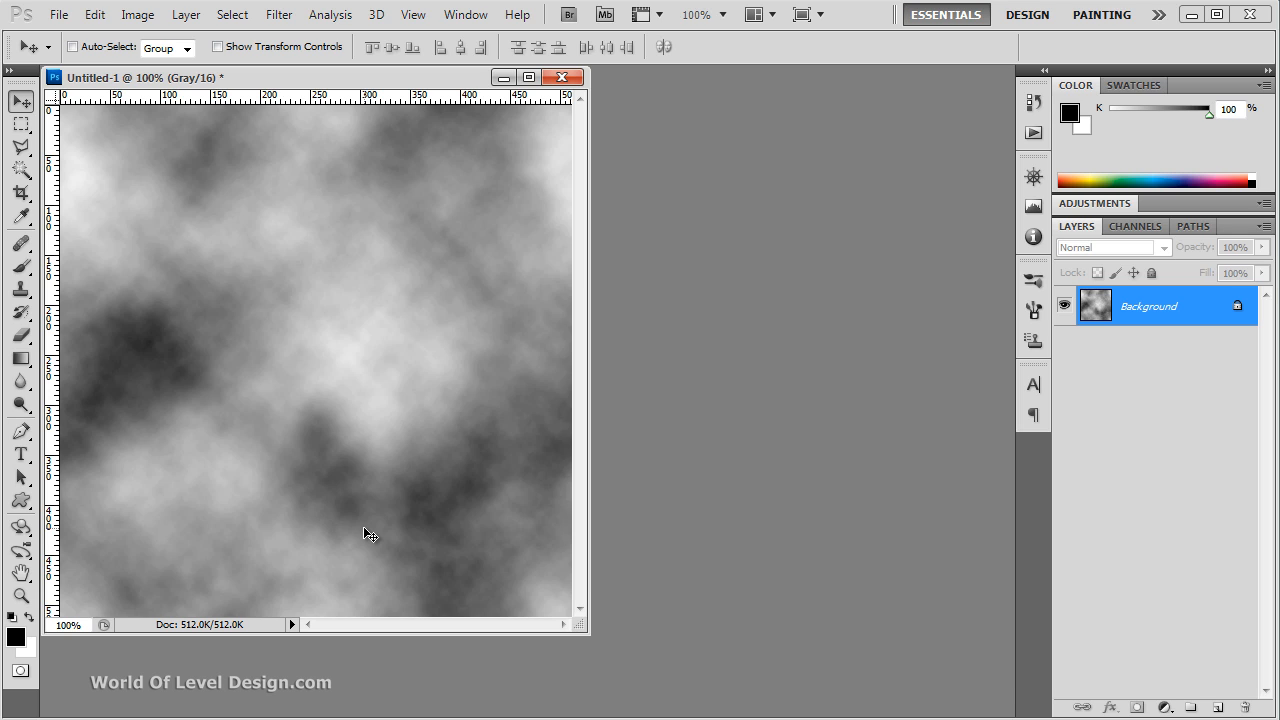
Step: Adjust the cloud image's input levels to 69 for shadows, 0.80 for midtones and 249 for highlights
{"action": "key", "text": "ctrl+l"}
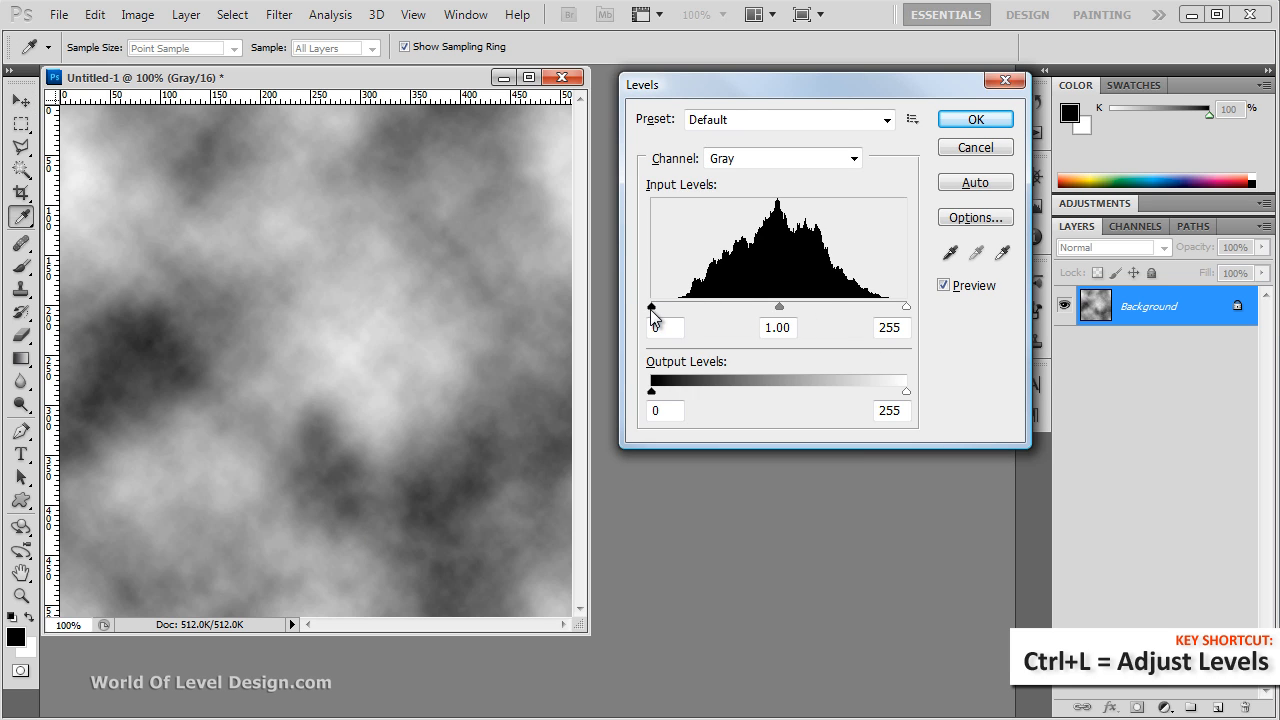
{"action": "left_click_drag", "start_coordinate": [653, 307], "coordinate": [700, 314]}
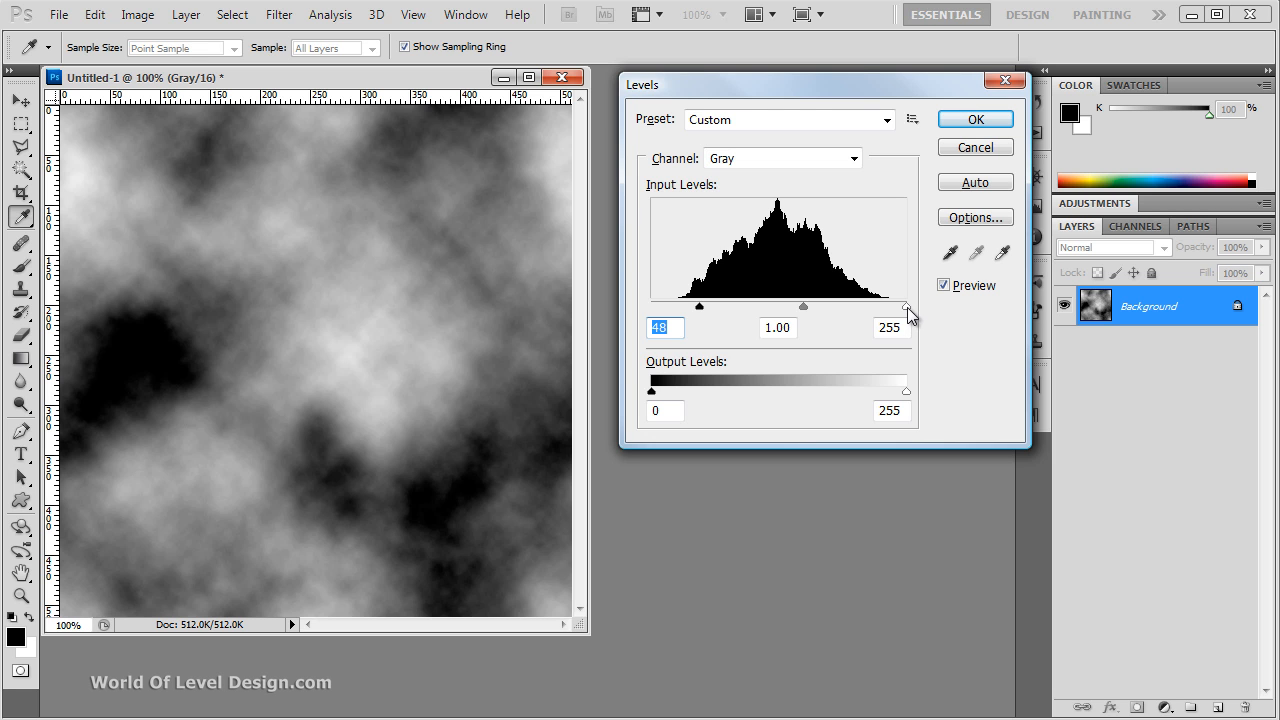
{"action": "mouse_move", "coordinate": [908, 311]}
{"action": "left_mouse_down"}
{"action": "mouse_move", "coordinate": [879, 304]}
{"action": "mouse_move", "coordinate": [900, 305]}
{"action": "left_mouse_up"}
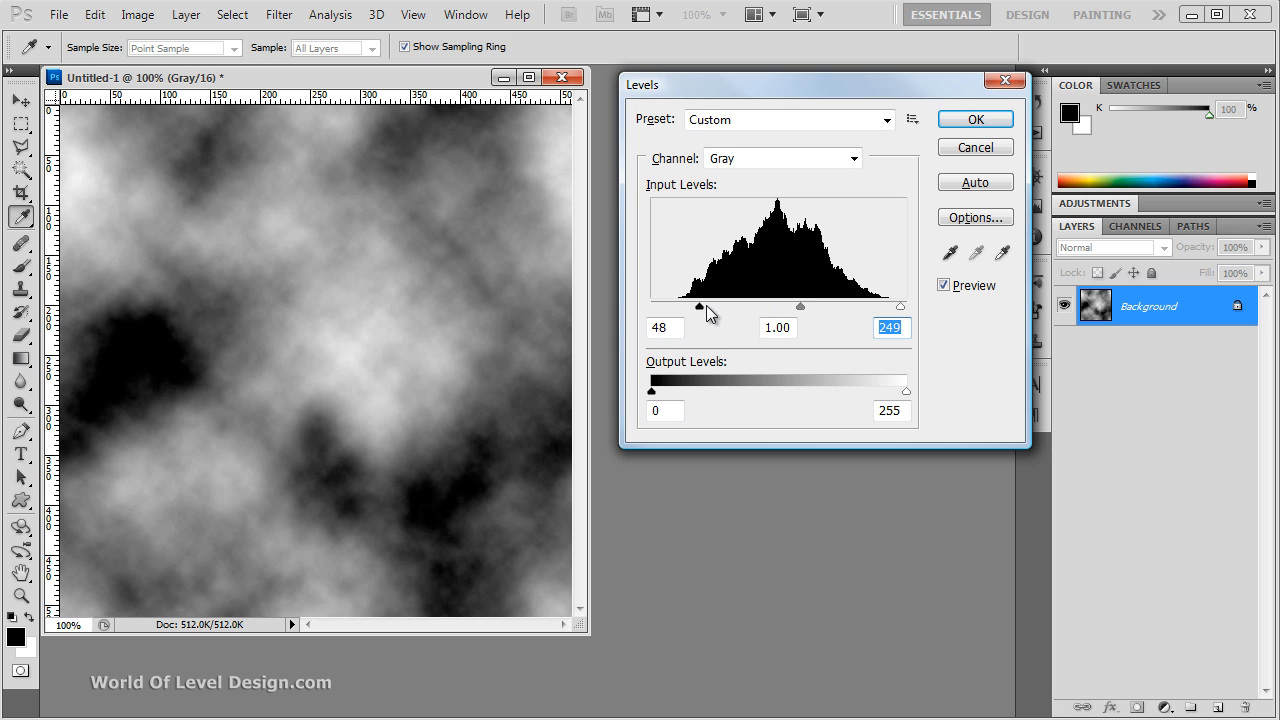
{"action": "left_click_drag", "start_coordinate": [699, 306], "coordinate": [720, 309]}
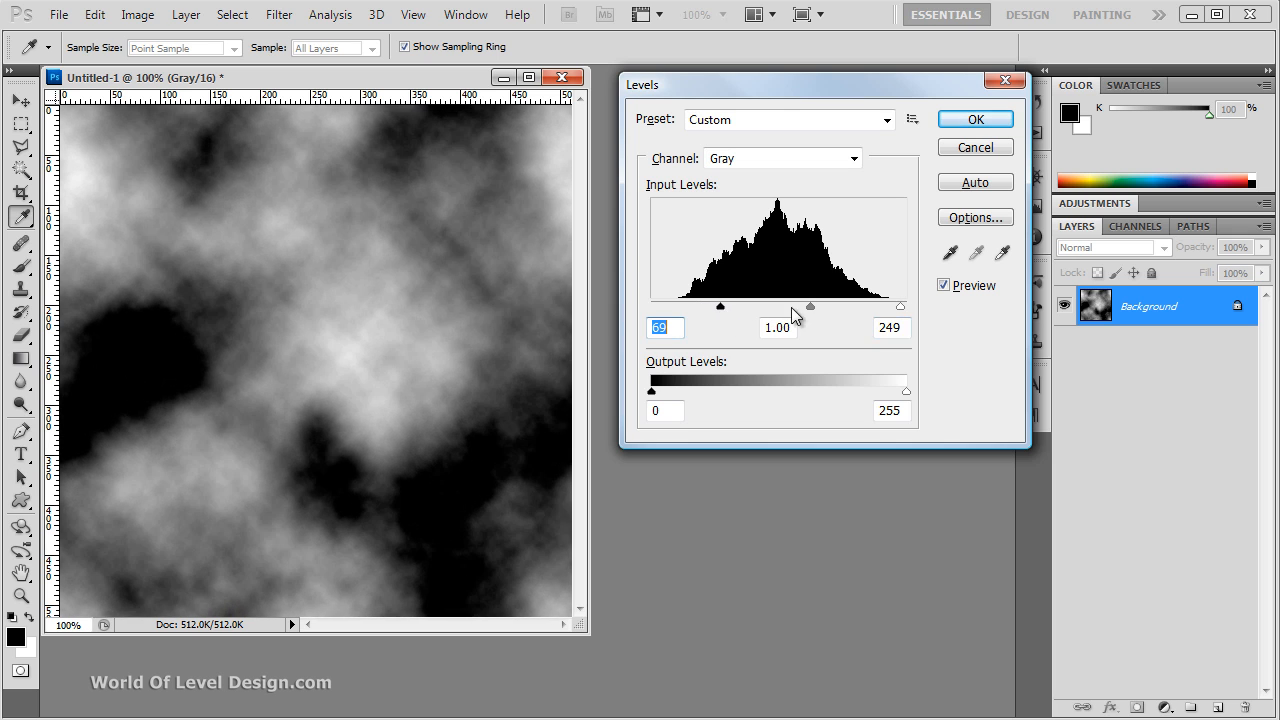
{"action": "mouse_move", "coordinate": [808, 306]}
{"action": "left_mouse_down"}
{"action": "mouse_move", "coordinate": [797, 304]}
{"action": "mouse_move", "coordinate": [823, 303]}
{"action": "left_mouse_up"}
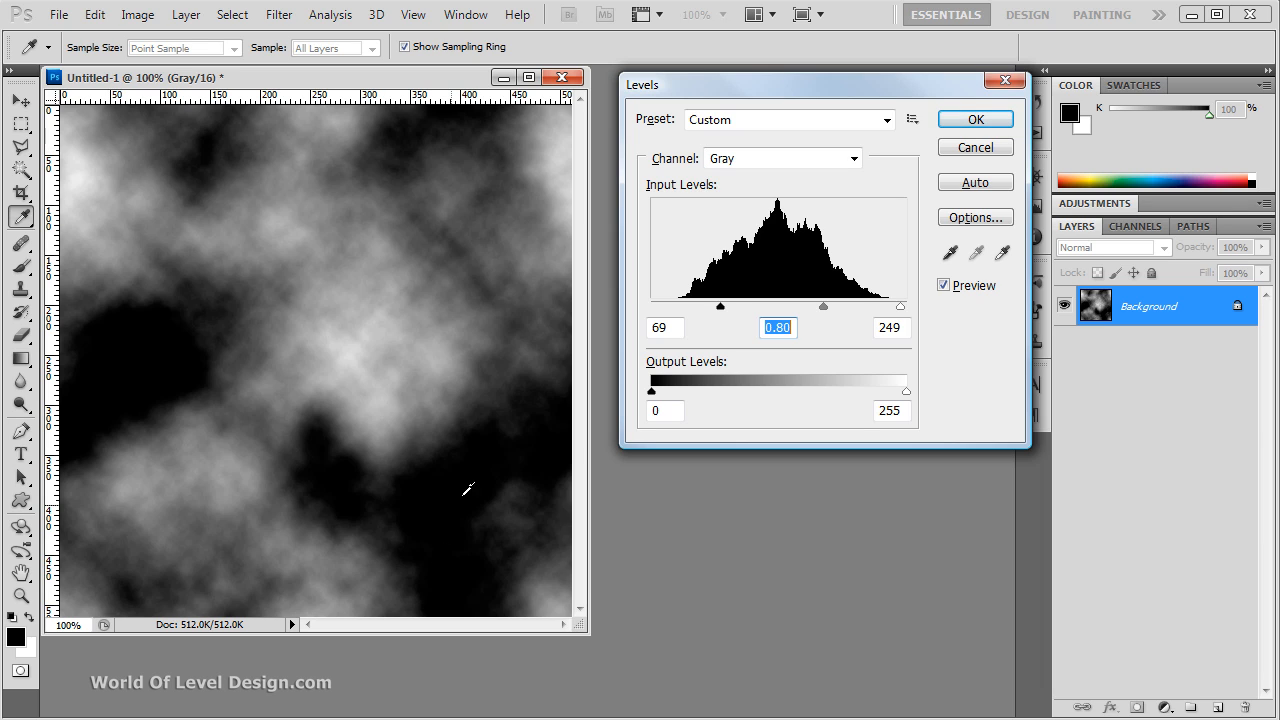
{"action": "left_click", "coordinate": [976, 120]}
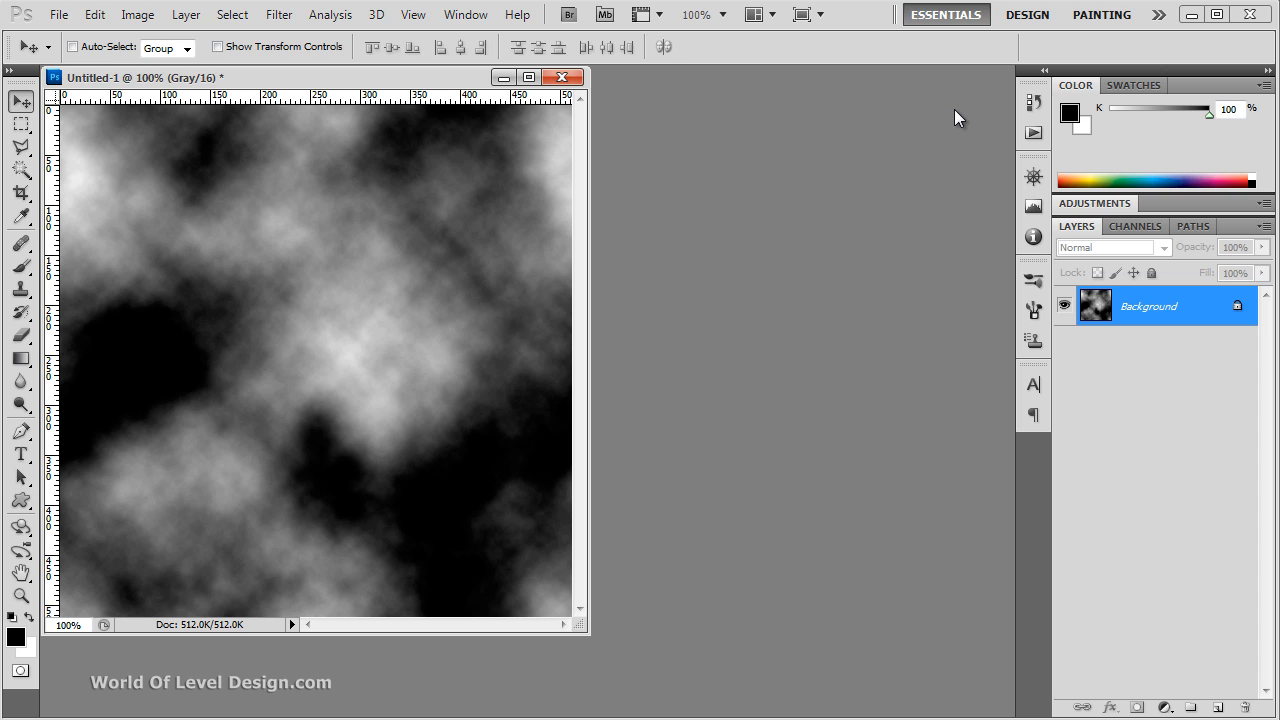
Step: Create a second 512 x 512 pixel, 16 bit Grayscale document and place its window beside the first
{"action": "left_click", "coordinate": [58, 14]}
{"action": "left_click", "coordinate": [80, 49]}
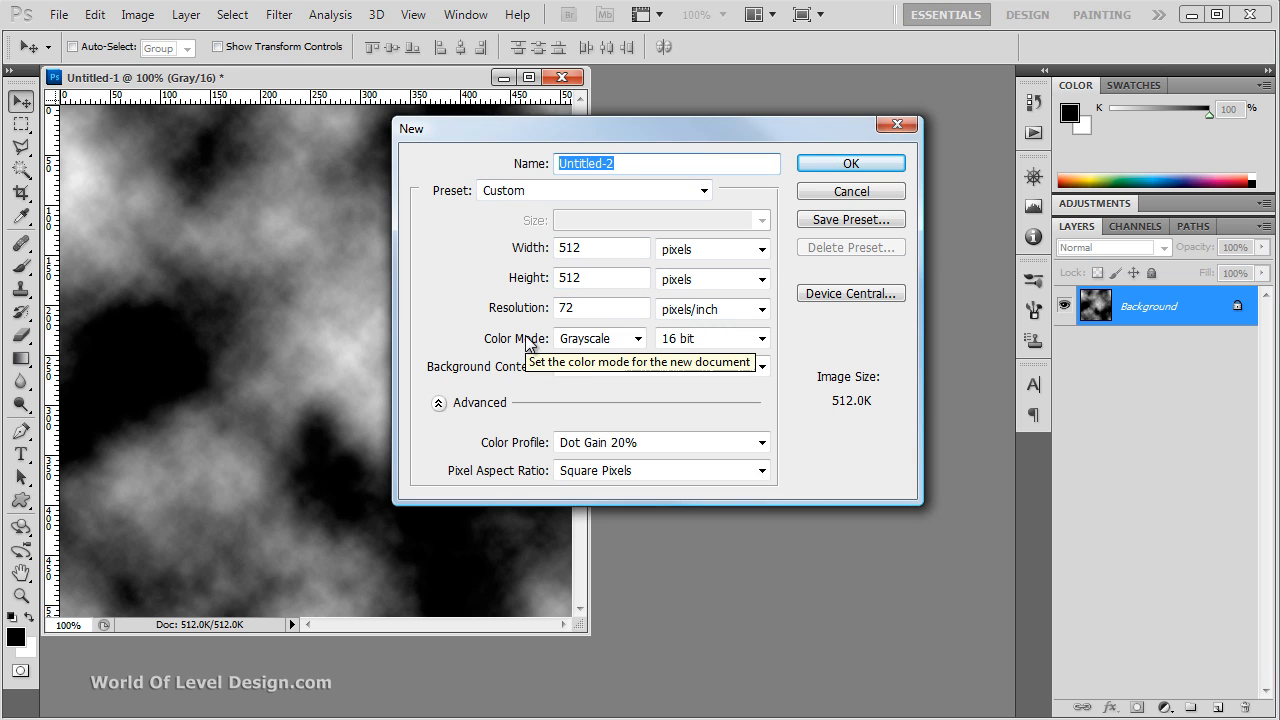
{"action": "left_click", "coordinate": [855, 165]}
{"action": "left_click_drag", "start_coordinate": [437, 104], "coordinate": [854, 116]}
Step: Render the Clouds filter on the second document's Background layer
{"action": "left_click", "coordinate": [280, 14]}
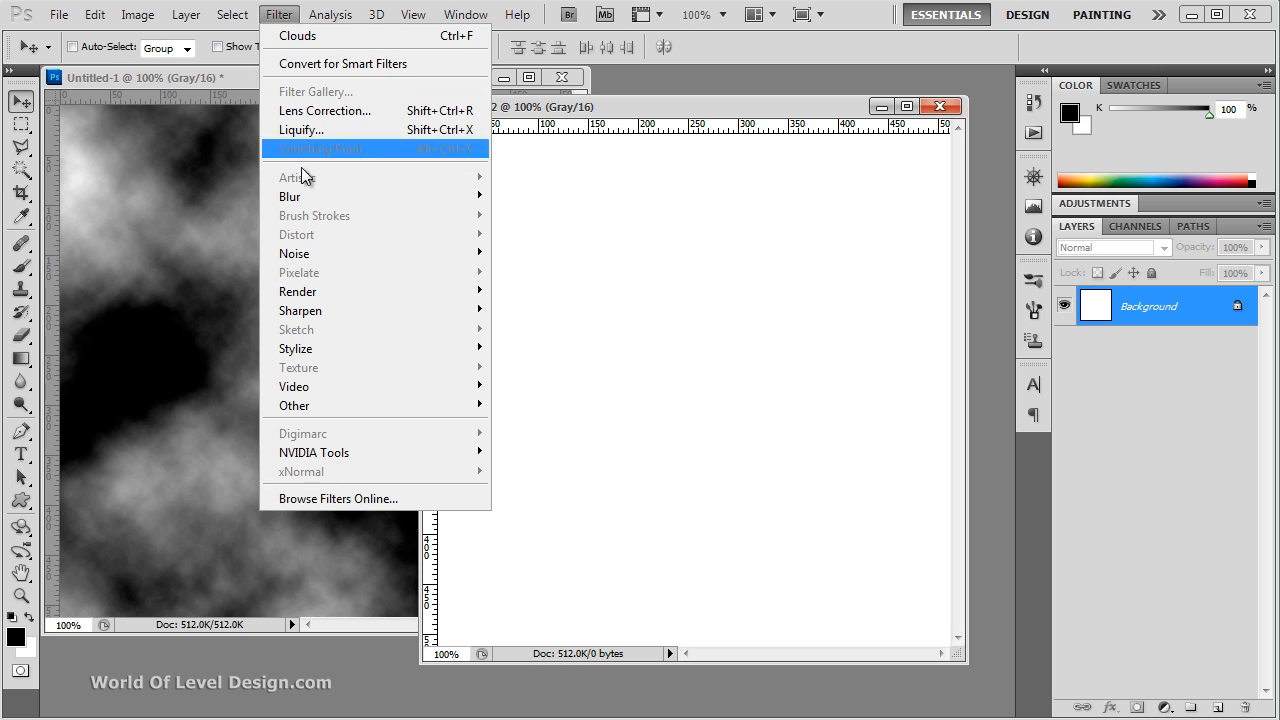
{"action": "mouse_move", "coordinate": [323, 294]}
{"action": "left_click", "coordinate": [525, 291]}
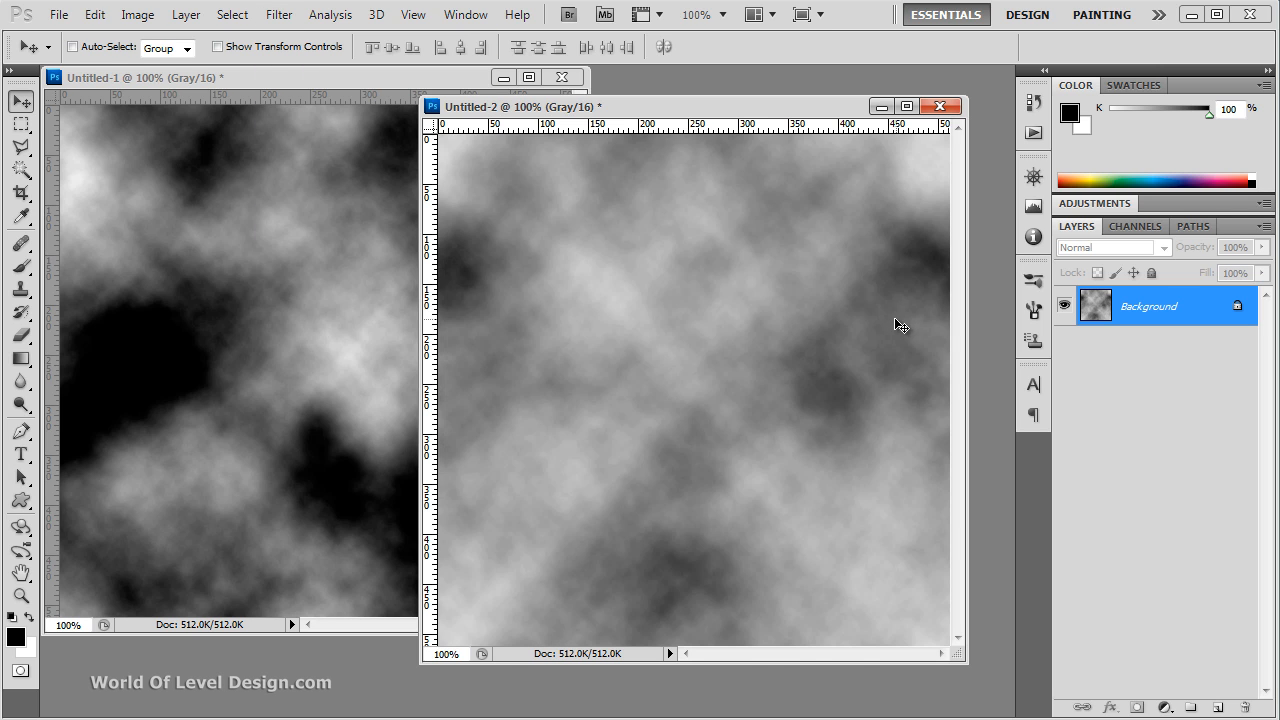
Step: Render Difference Clouds on the second document and reapply the filter three more times to build up a veined pattern
{"action": "left_click", "coordinate": [279, 14]}
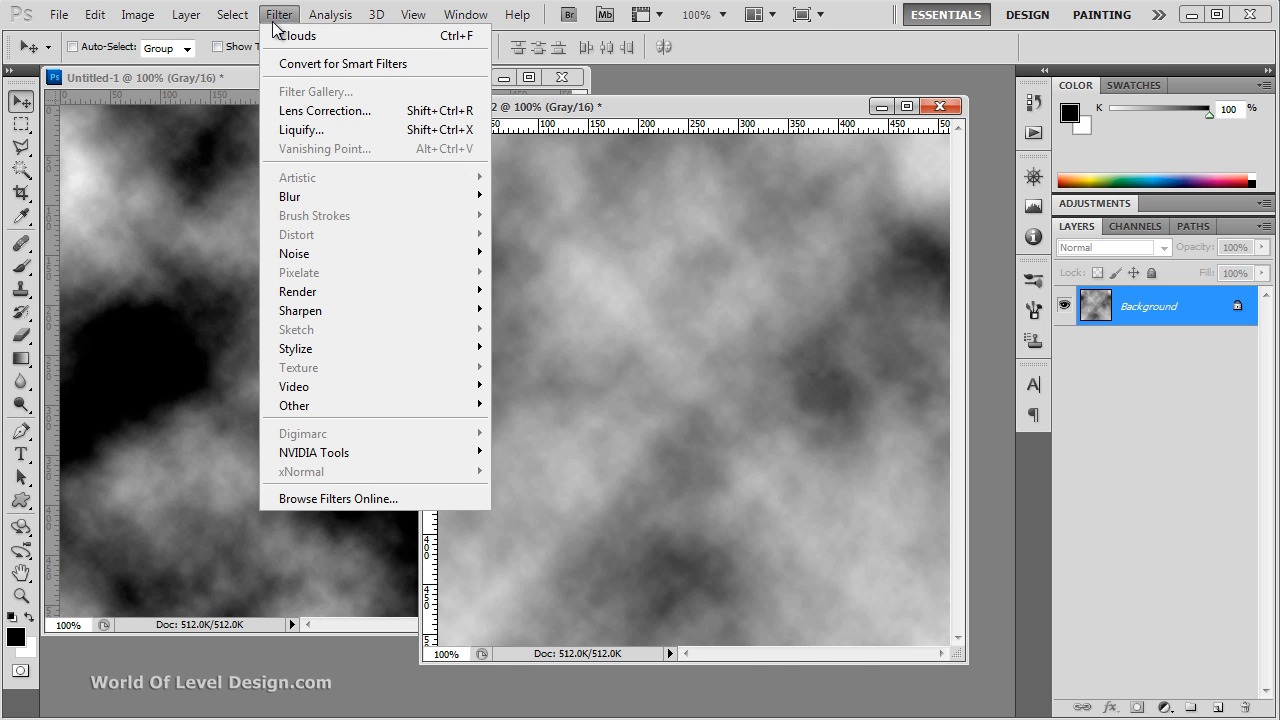
{"action": "mouse_move", "coordinate": [326, 292]}
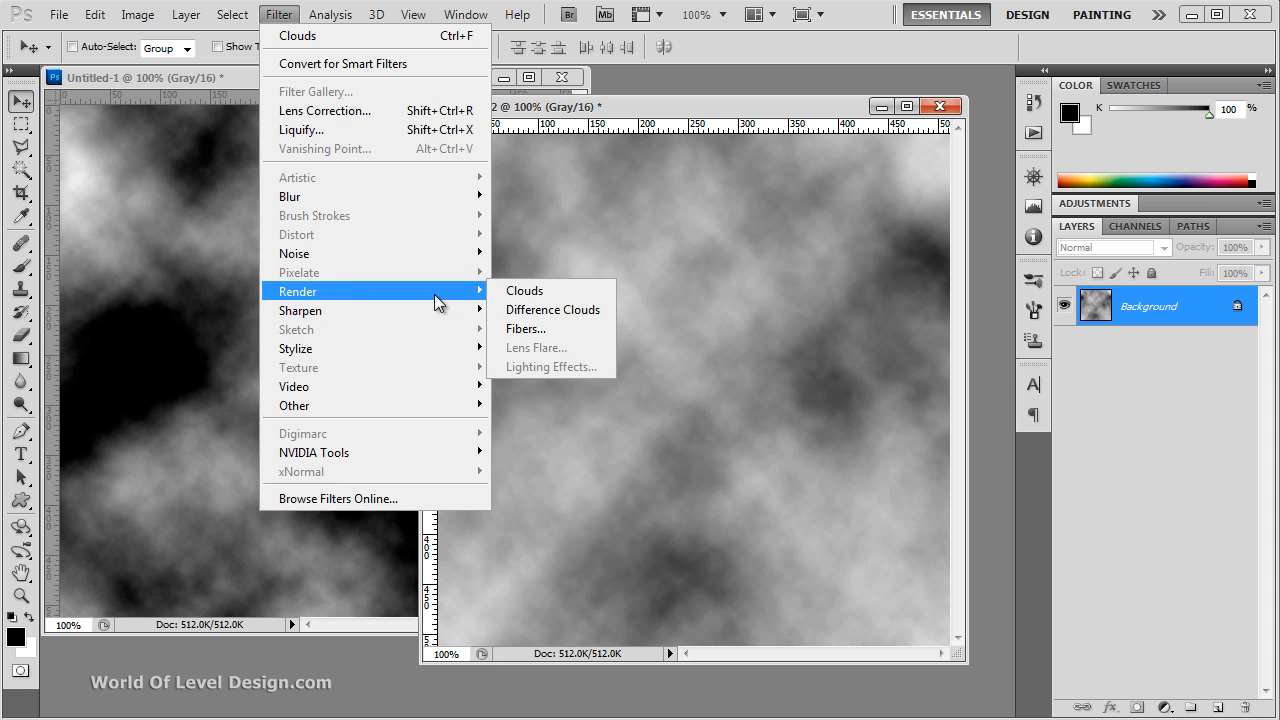
{"action": "left_click", "coordinate": [512, 310]}
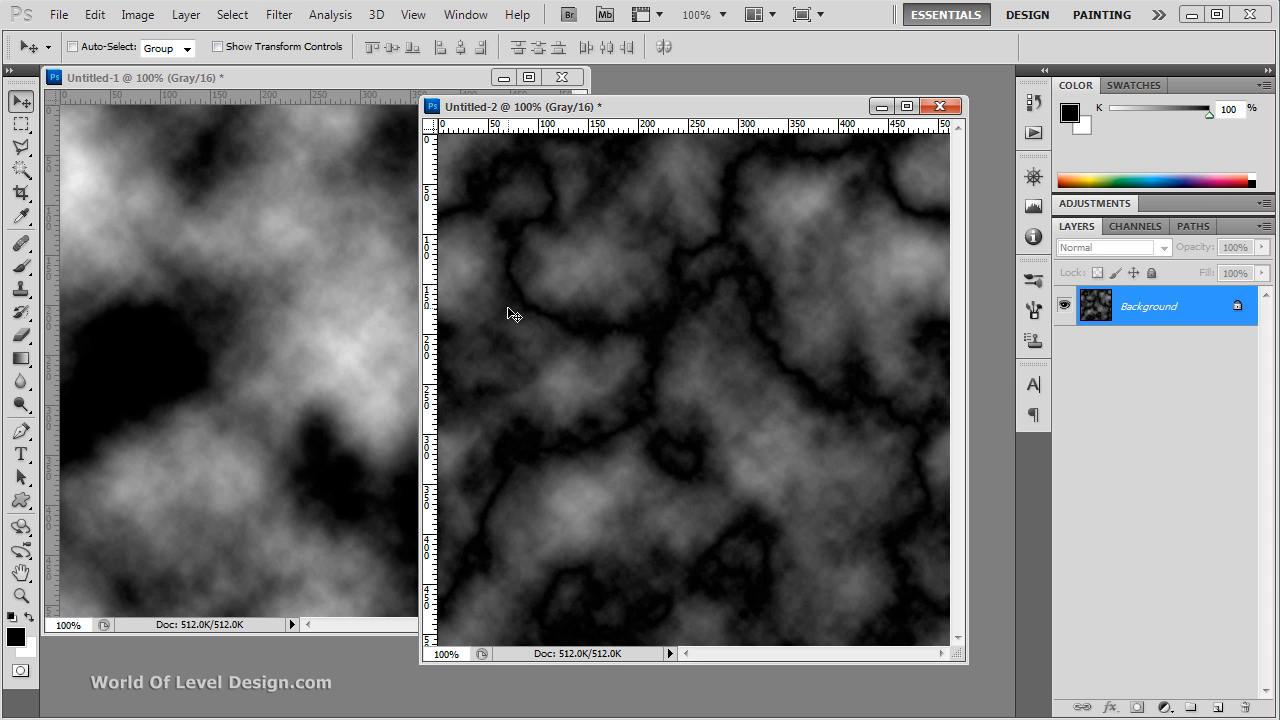
{"action": "key", "text": "ctrl+f"}
{"action": "key", "text": "ctrl+f"}
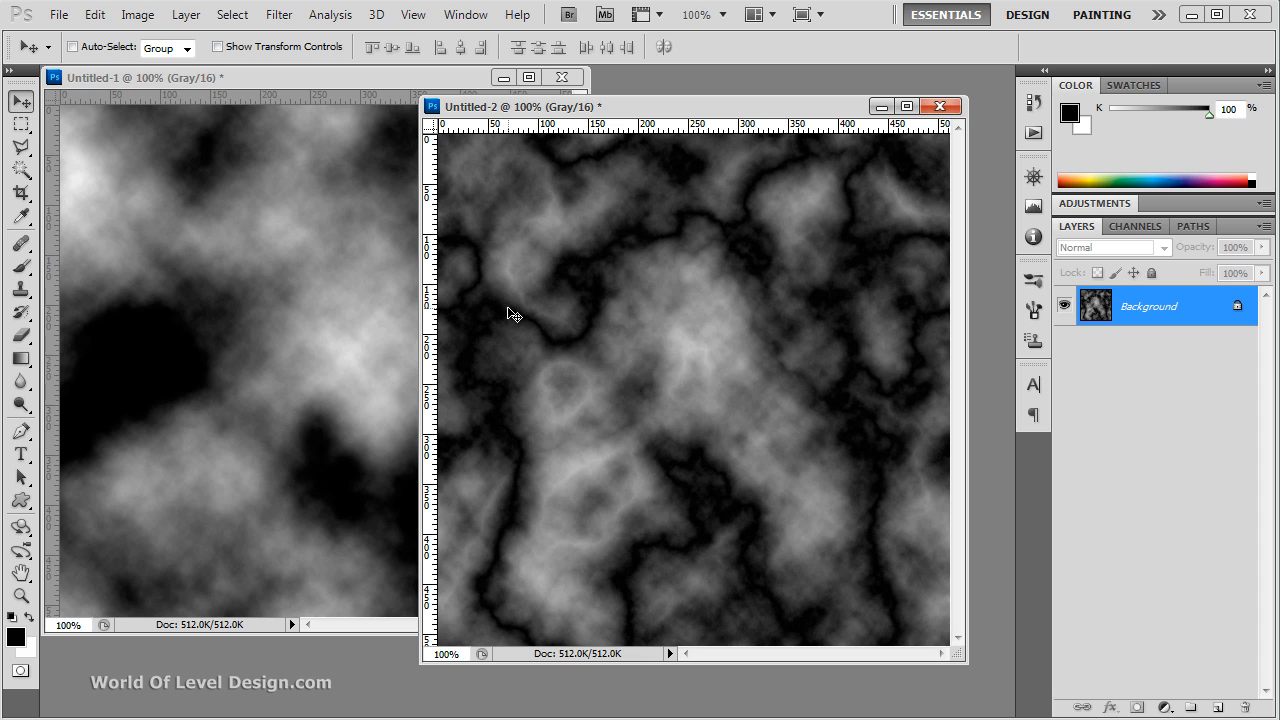
{"action": "key", "text": "ctrl+f"}
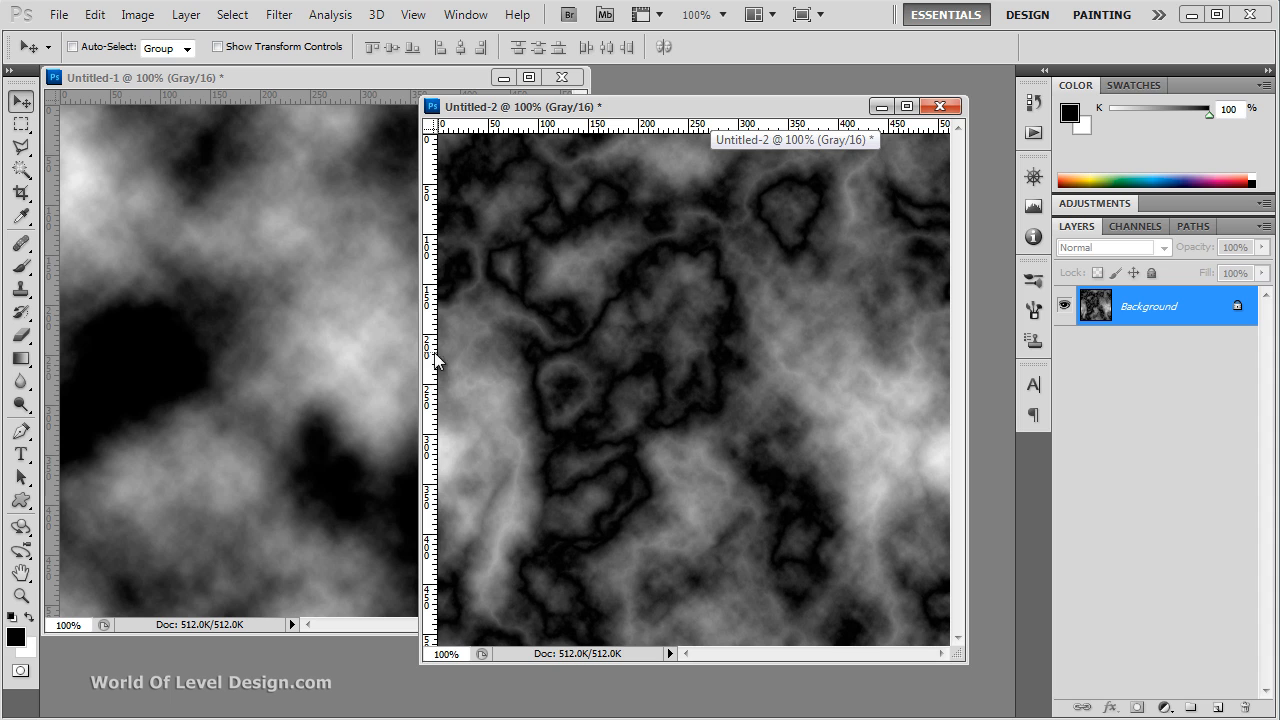
{"action": "left_click", "coordinate": [308, 345]}
{"action": "left_click", "coordinate": [758, 384]}
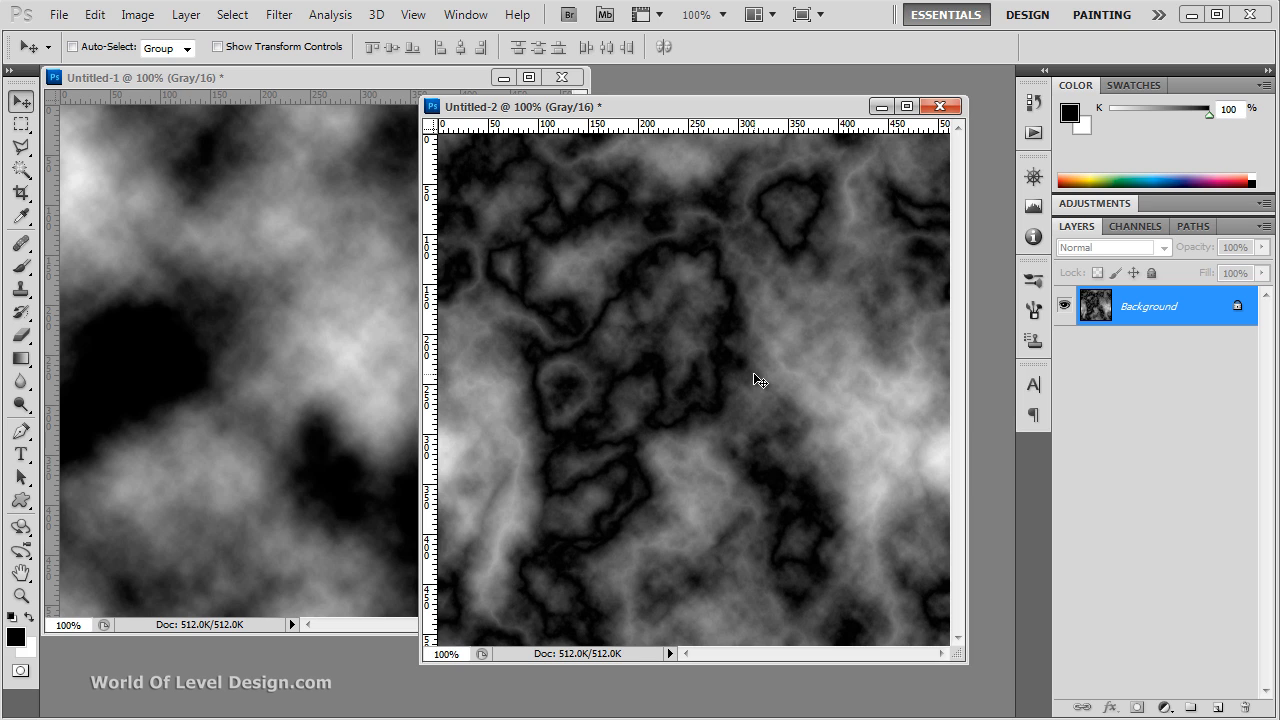
{"action": "left_click", "coordinate": [375, 314]}
{"action": "left_click", "coordinate": [792, 320]}
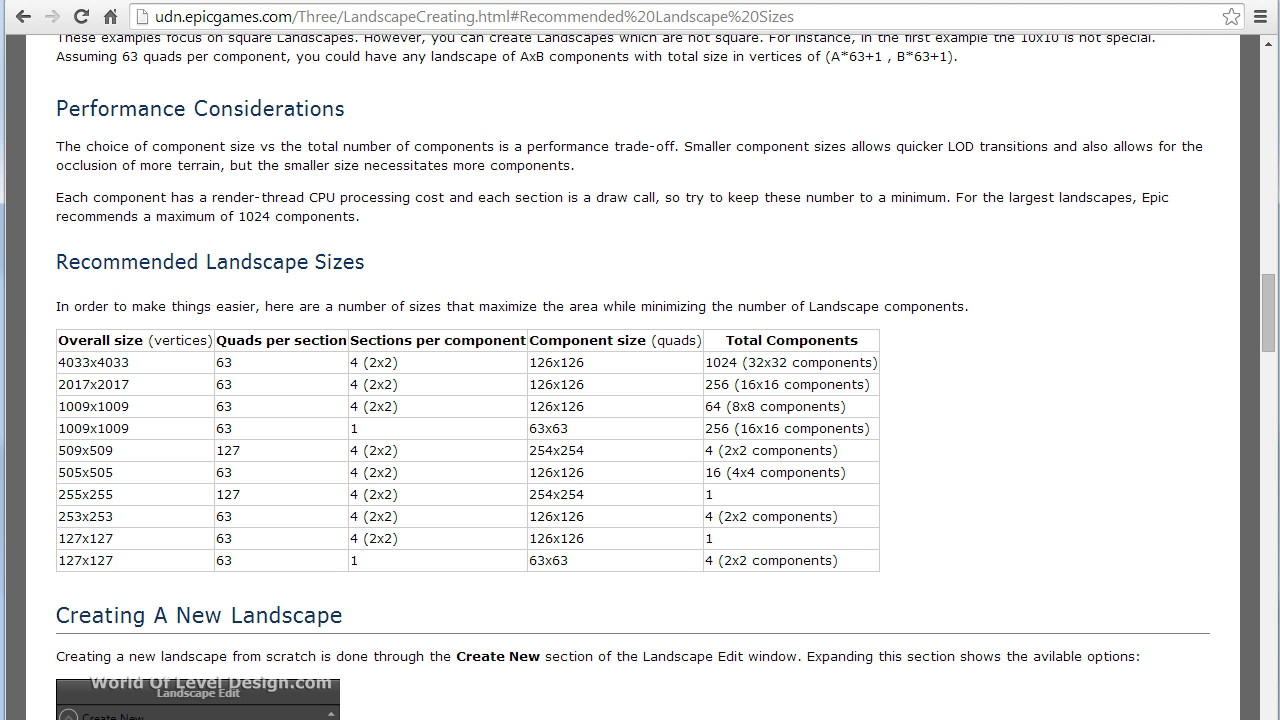
Step: Examine the 509x509 overall size in the Recommended Landscape Sizes table on the UDN web page
{"action": "left_click_drag", "start_coordinate": [114, 451], "coordinate": [54, 456]}
{"action": "left_click", "coordinate": [66, 454]}
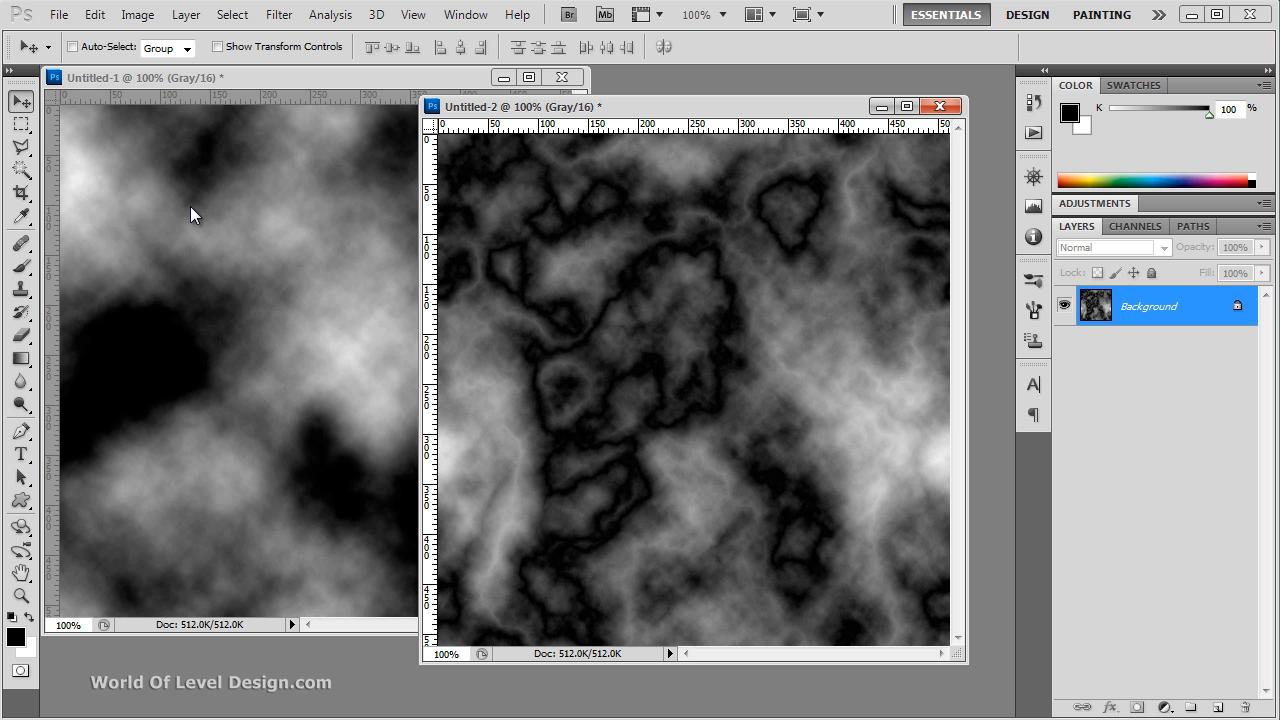
Step: Switch back to Photoshop and resize the first cloud document to 509 x 509 pixels with Nearest Neighbor resampling
{"action": "left_click", "coordinate": [195, 220]}
{"action": "left_click", "coordinate": [137, 14]}
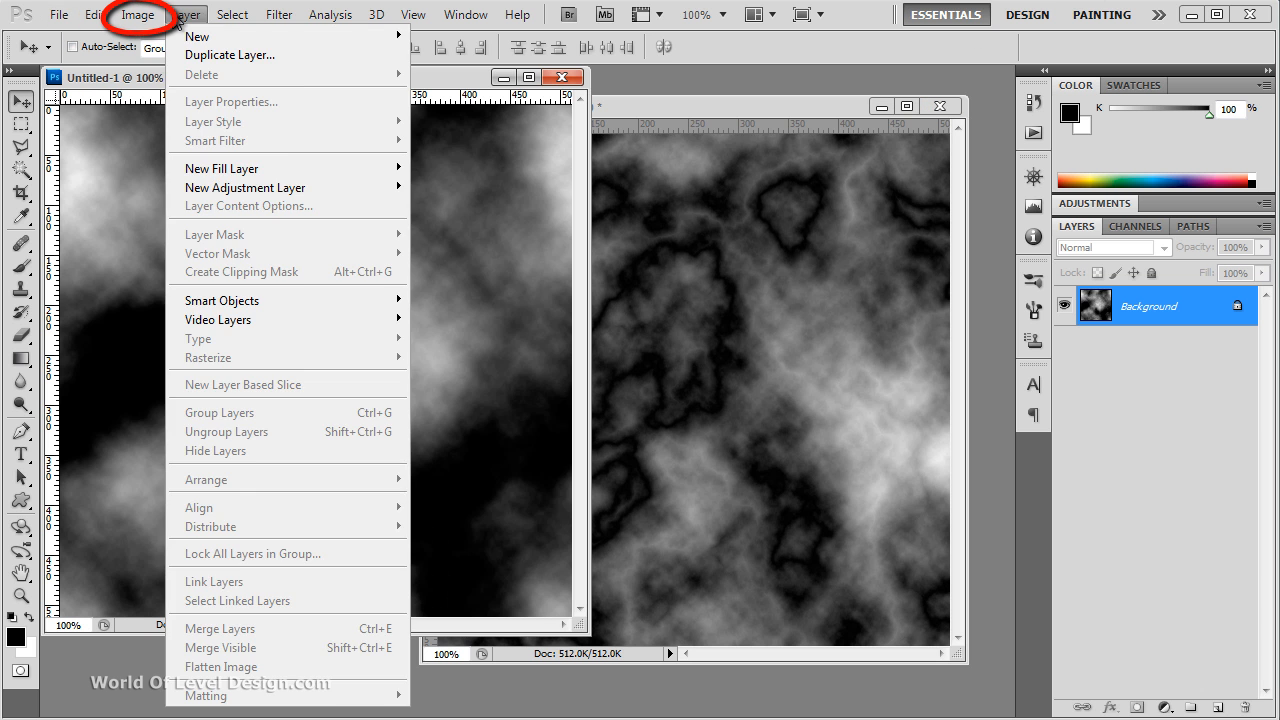
{"action": "left_click", "coordinate": [168, 158]}
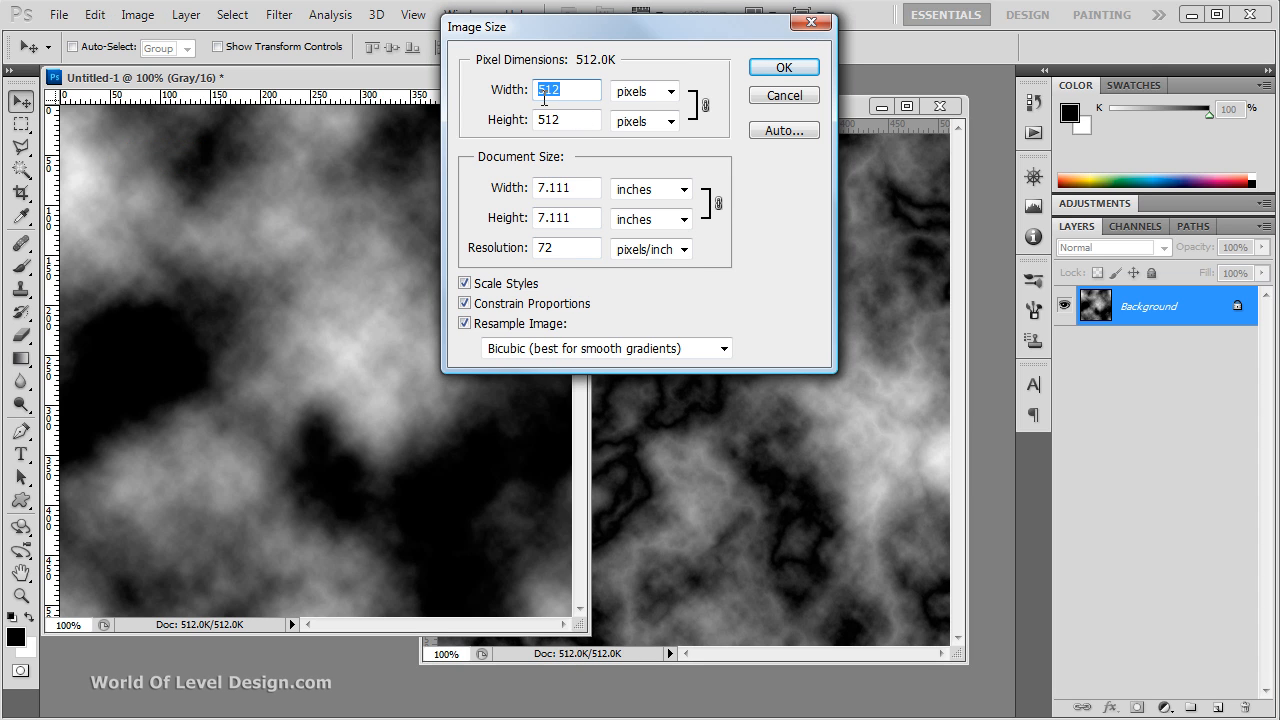
{"action": "type", "text": "509"}
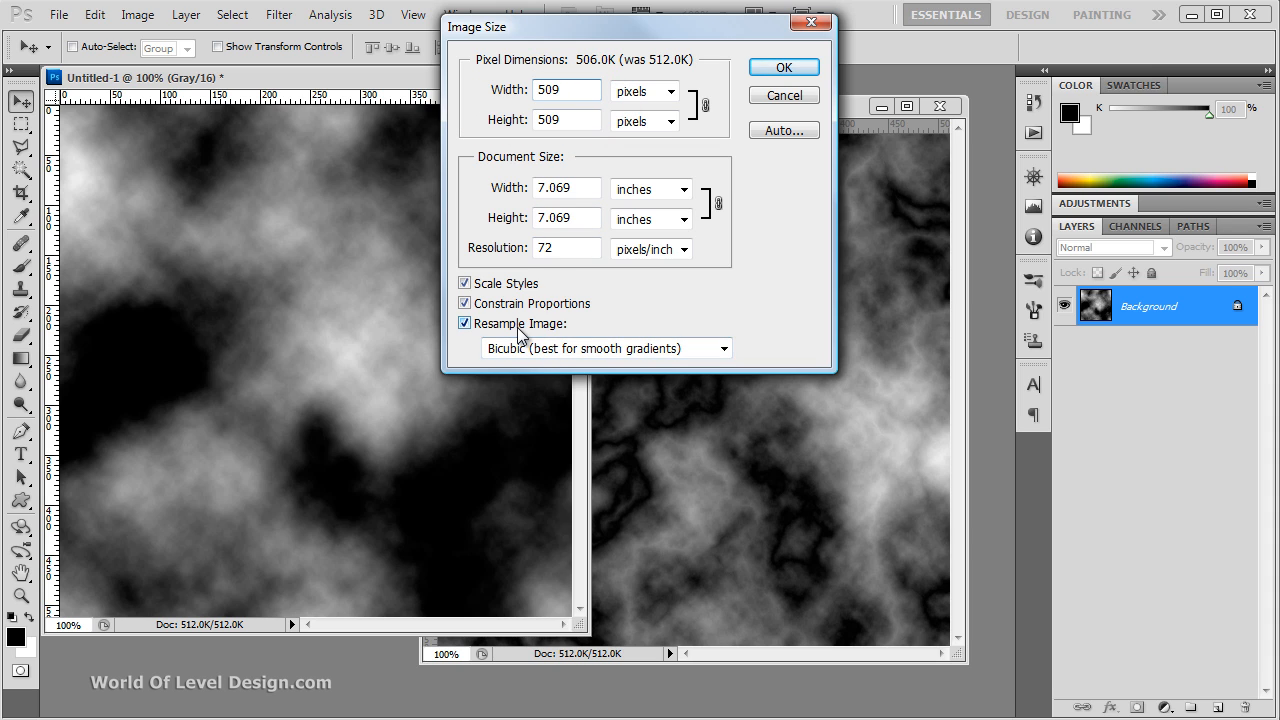
{"action": "left_click", "coordinate": [549, 355]}
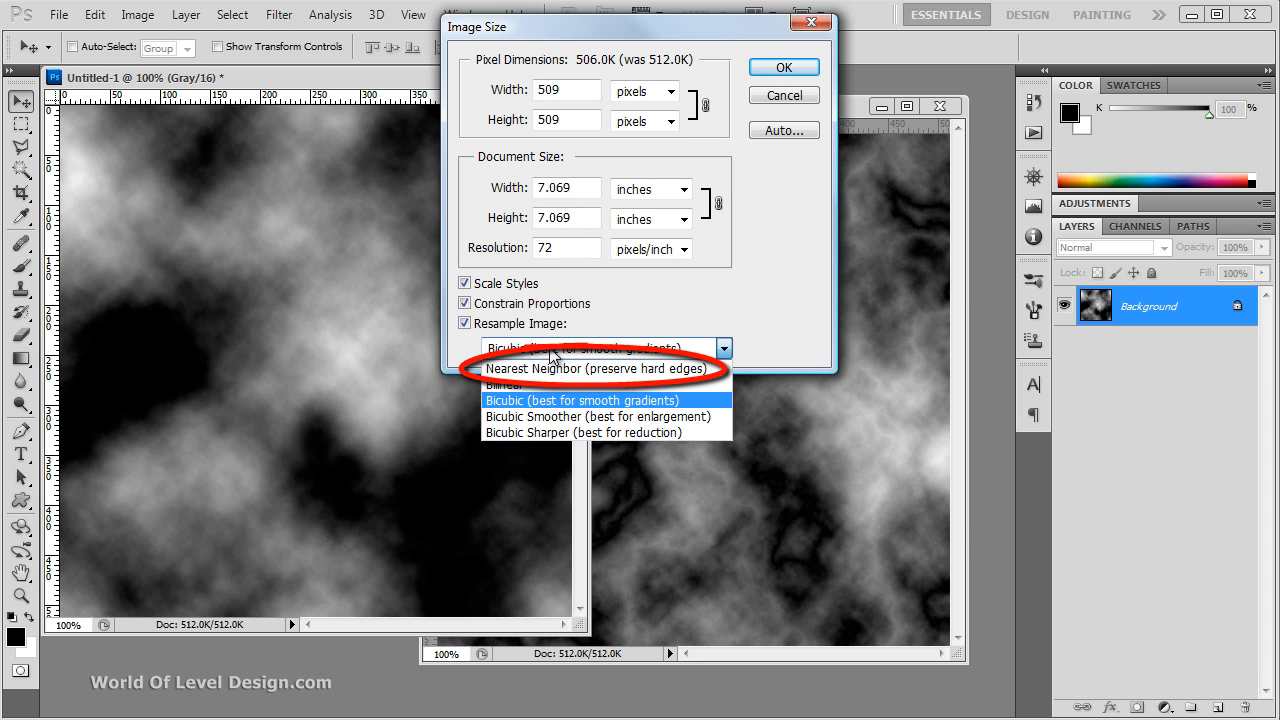
{"action": "left_click", "coordinate": [549, 368]}
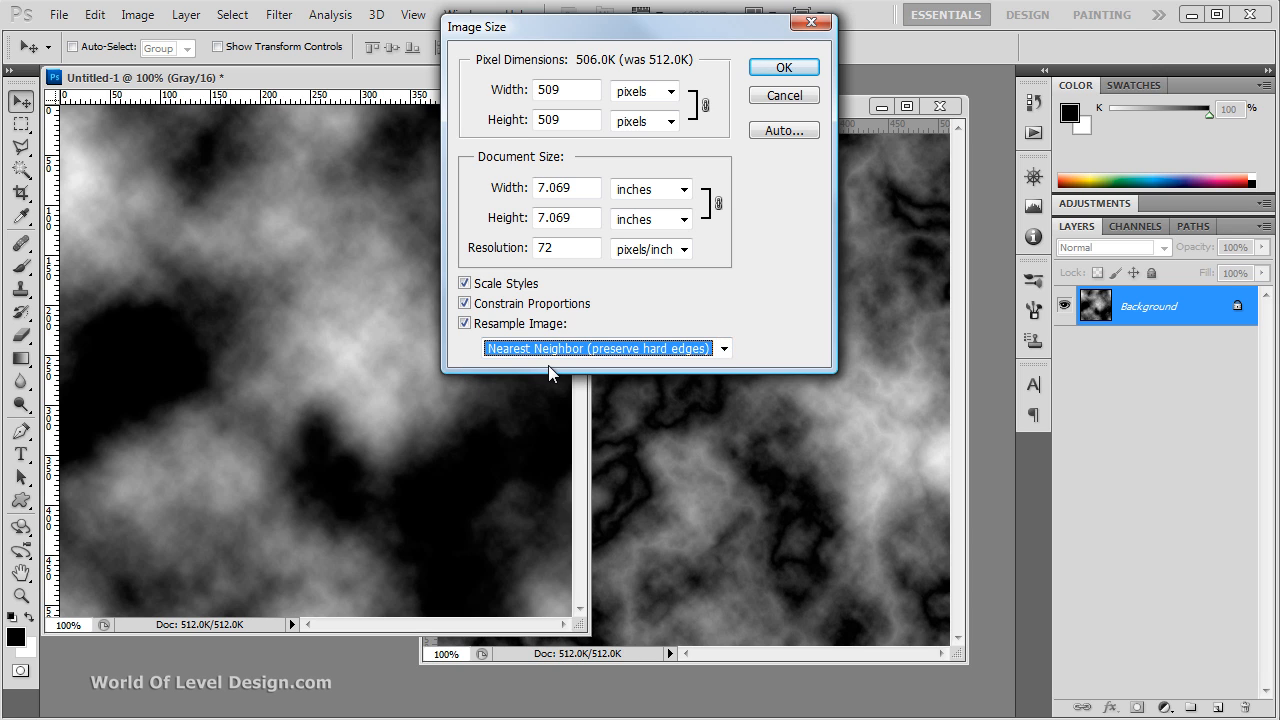
{"action": "left_click", "coordinate": [785, 72]}
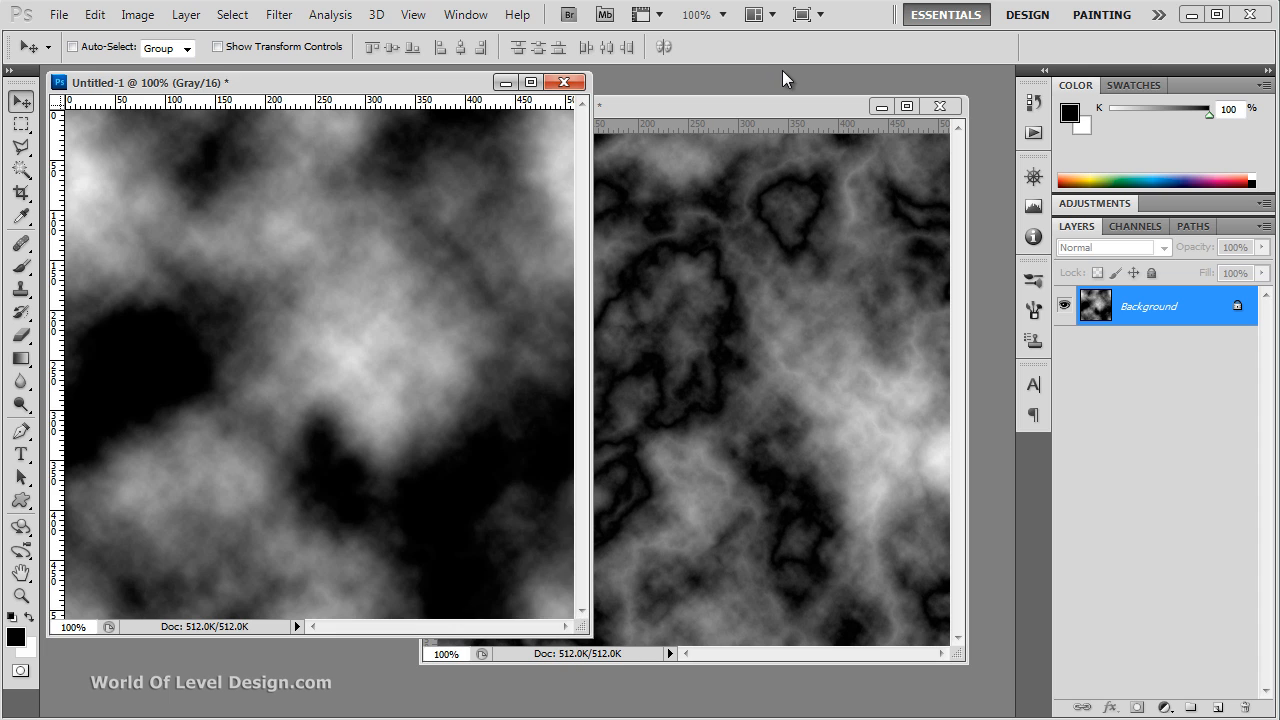
Step: Resize the second, Difference Clouds document to 509 x 509 pixels with Nearest Neighbor resampling
{"action": "left_click", "coordinate": [693, 390]}
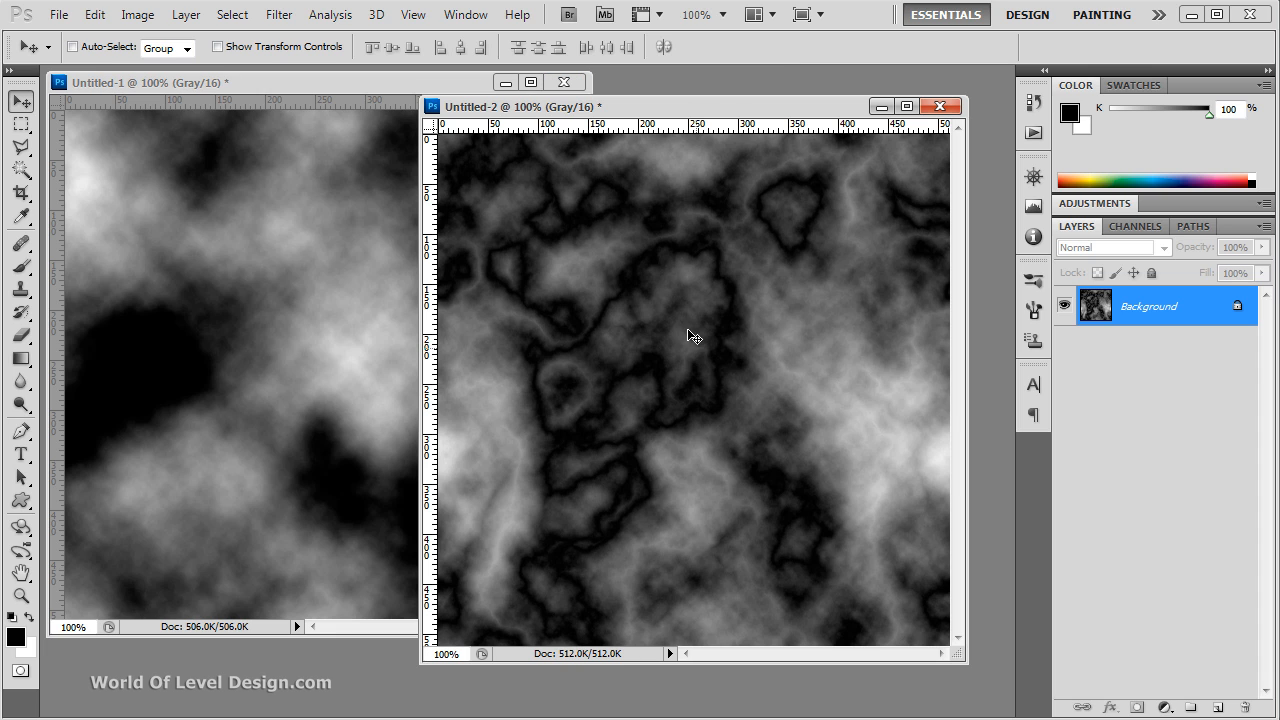
{"action": "left_click", "coordinate": [140, 16]}
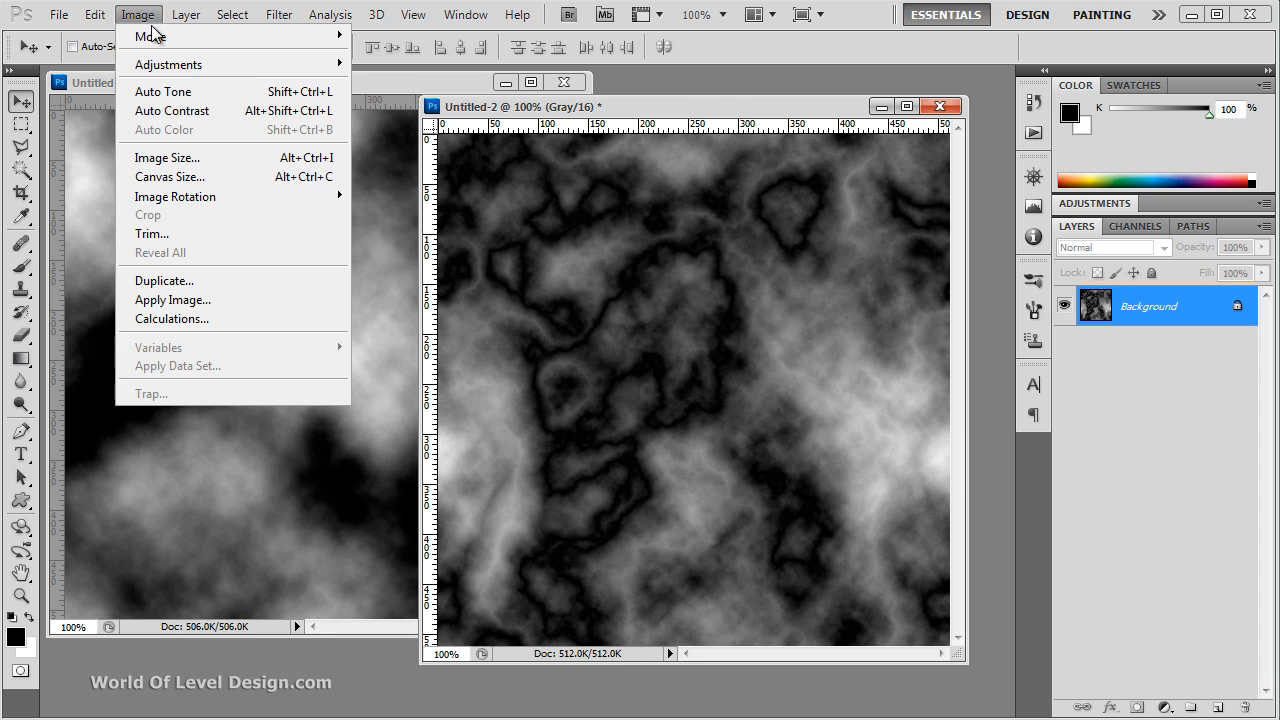
{"action": "left_click", "coordinate": [205, 162]}
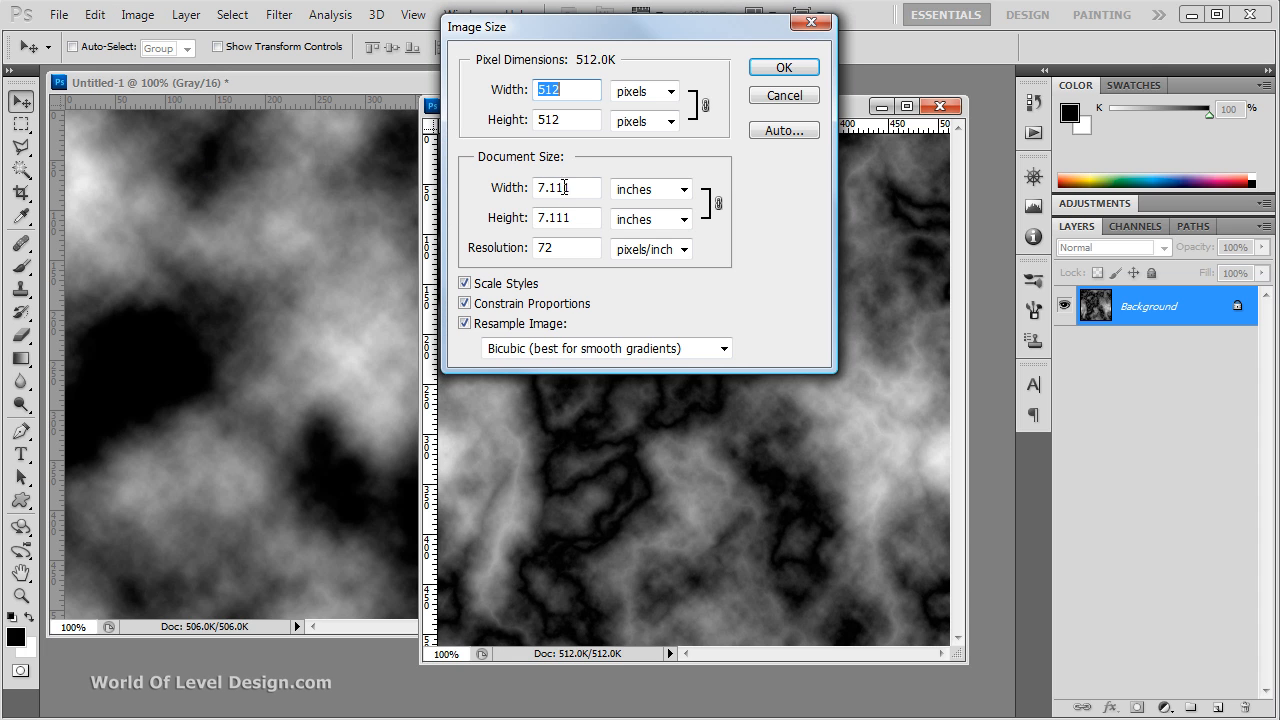
{"action": "type", "text": "509"}
{"action": "left_click", "coordinate": [608, 348]}
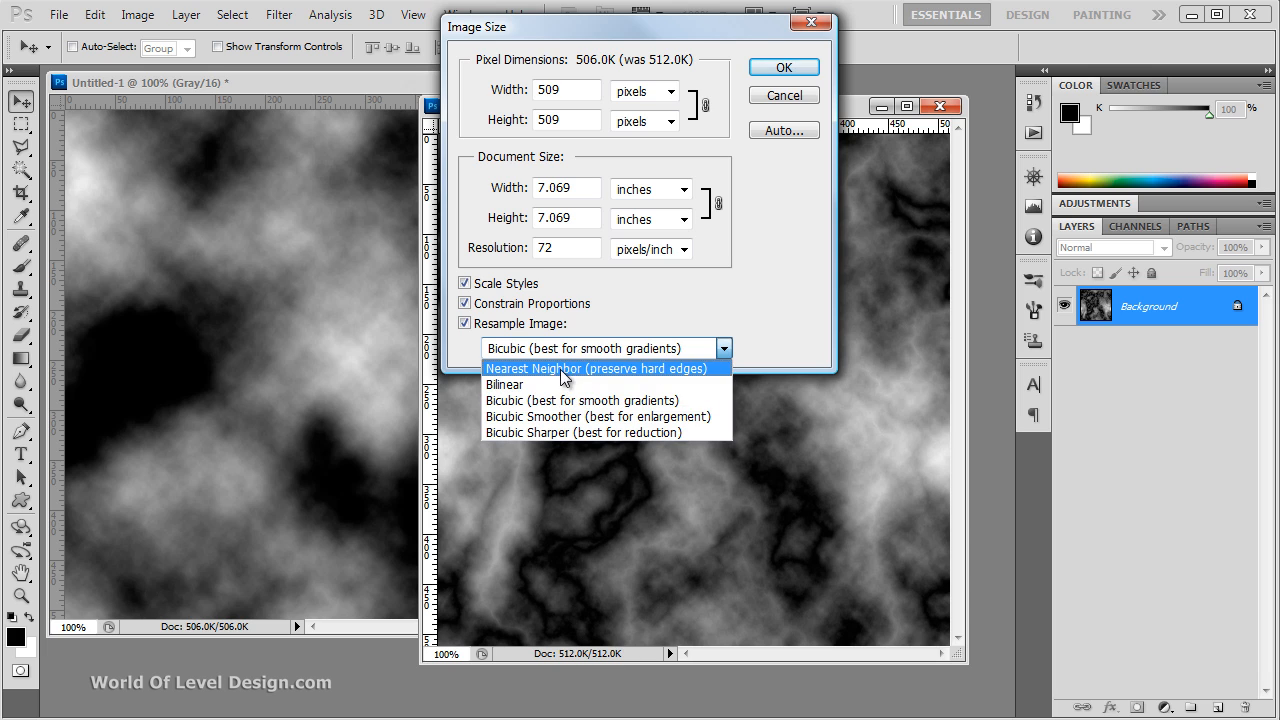
{"action": "left_click", "coordinate": [576, 367]}
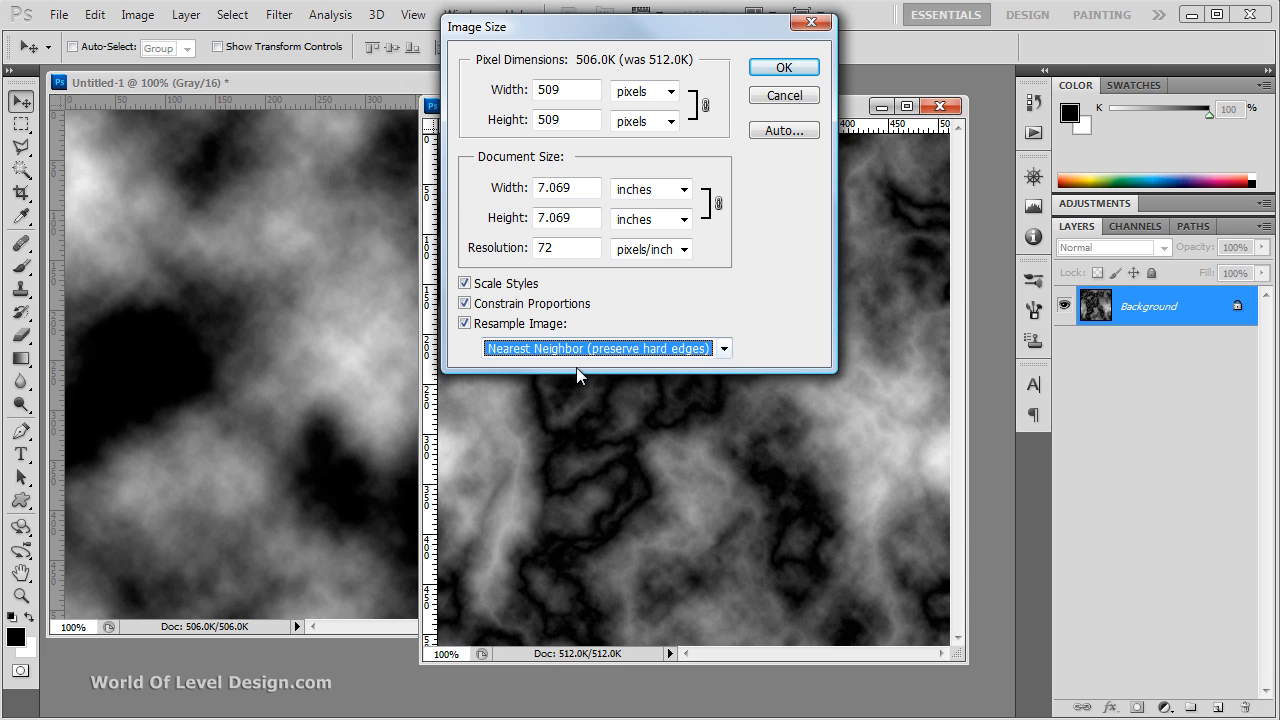
{"action": "left_click", "coordinate": [786, 67]}
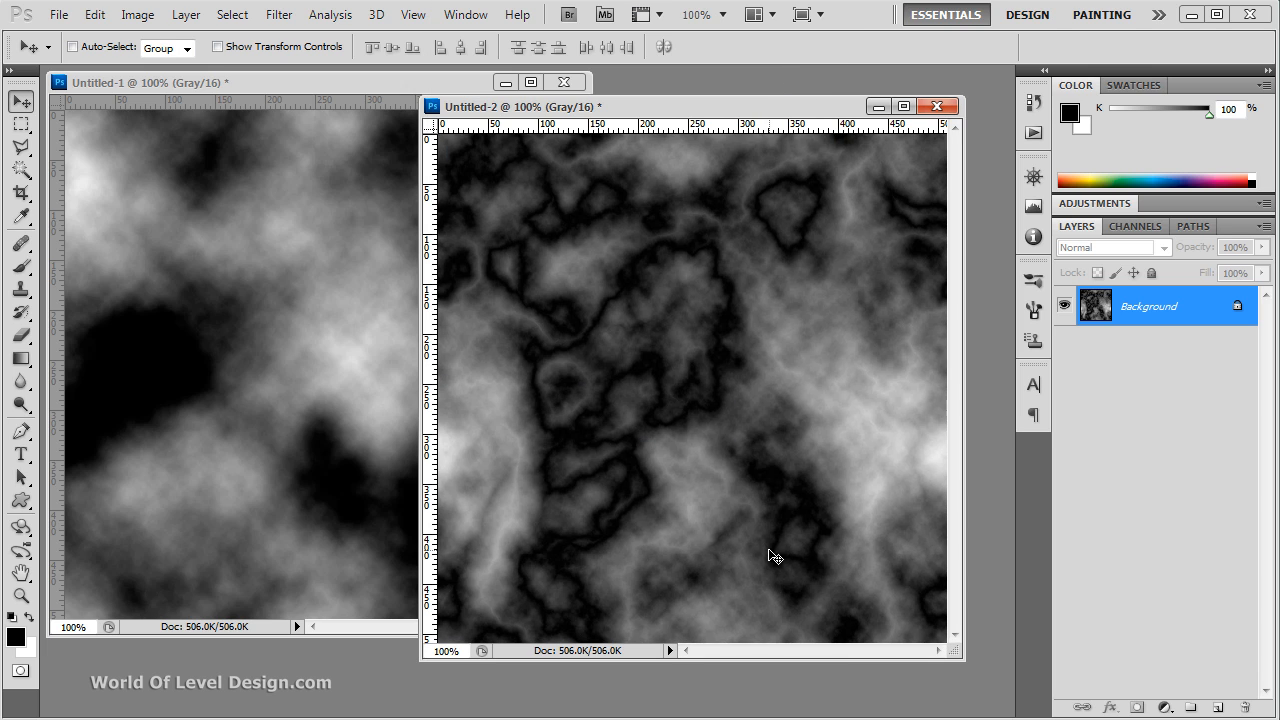
Step: Save the first cloud document as heightmap-clouds in Photoshop Raw format in the Landscapes folder, with header 0 and IBM PC byte order
{"action": "left_click", "coordinate": [338, 431]}
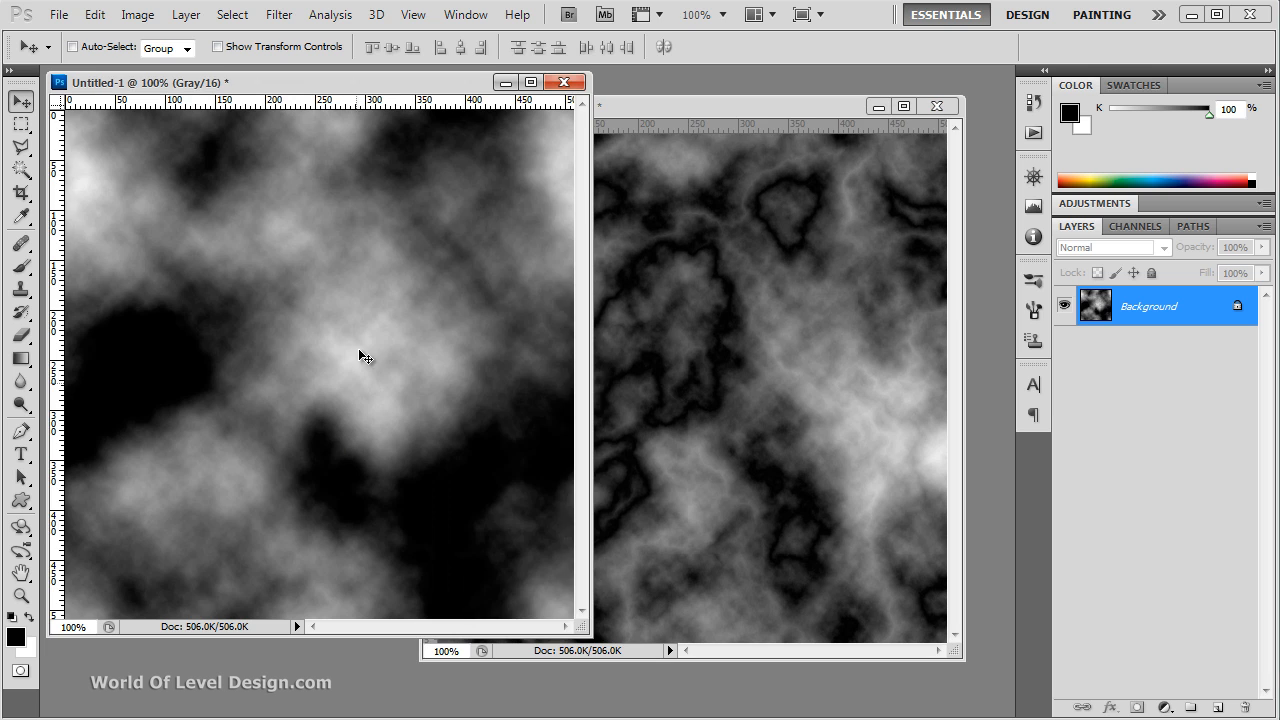
{"action": "left_click", "coordinate": [59, 14]}
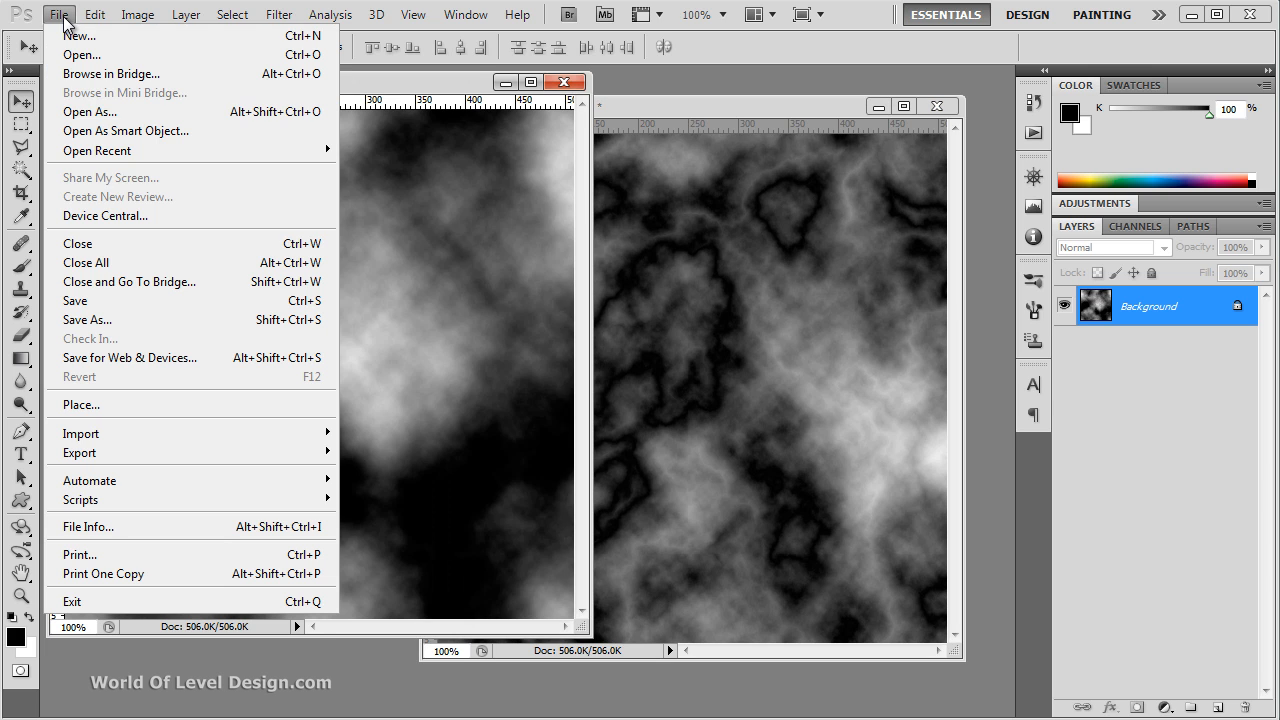
{"action": "left_click", "coordinate": [114, 320]}
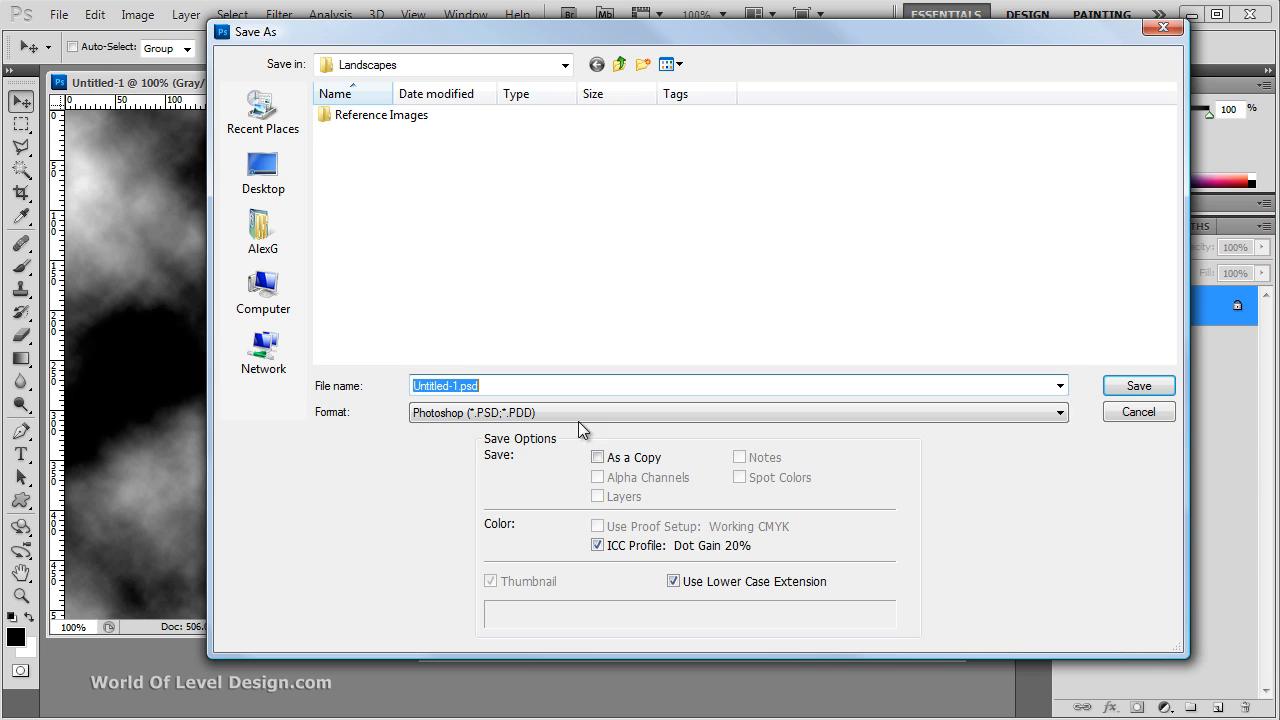
{"action": "left_click", "coordinate": [500, 412]}
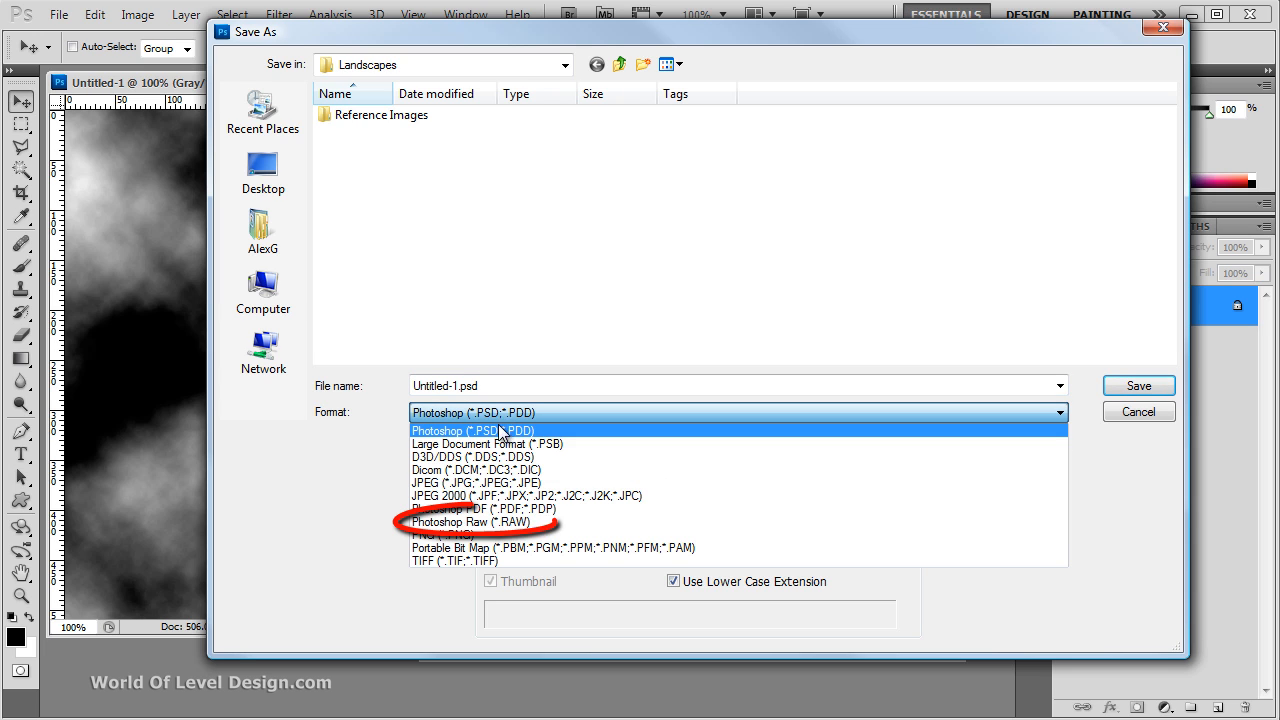
{"action": "left_click", "coordinate": [480, 521]}
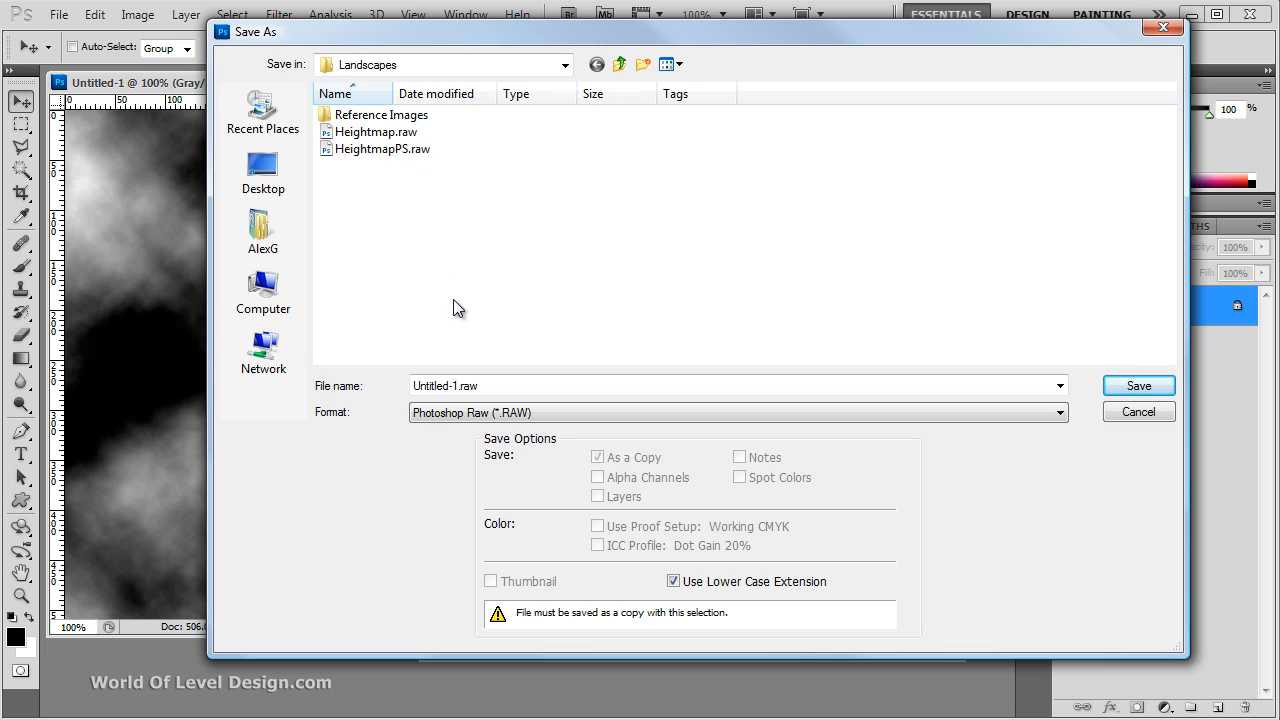
{"action": "double_click", "coordinate": [494, 389]}
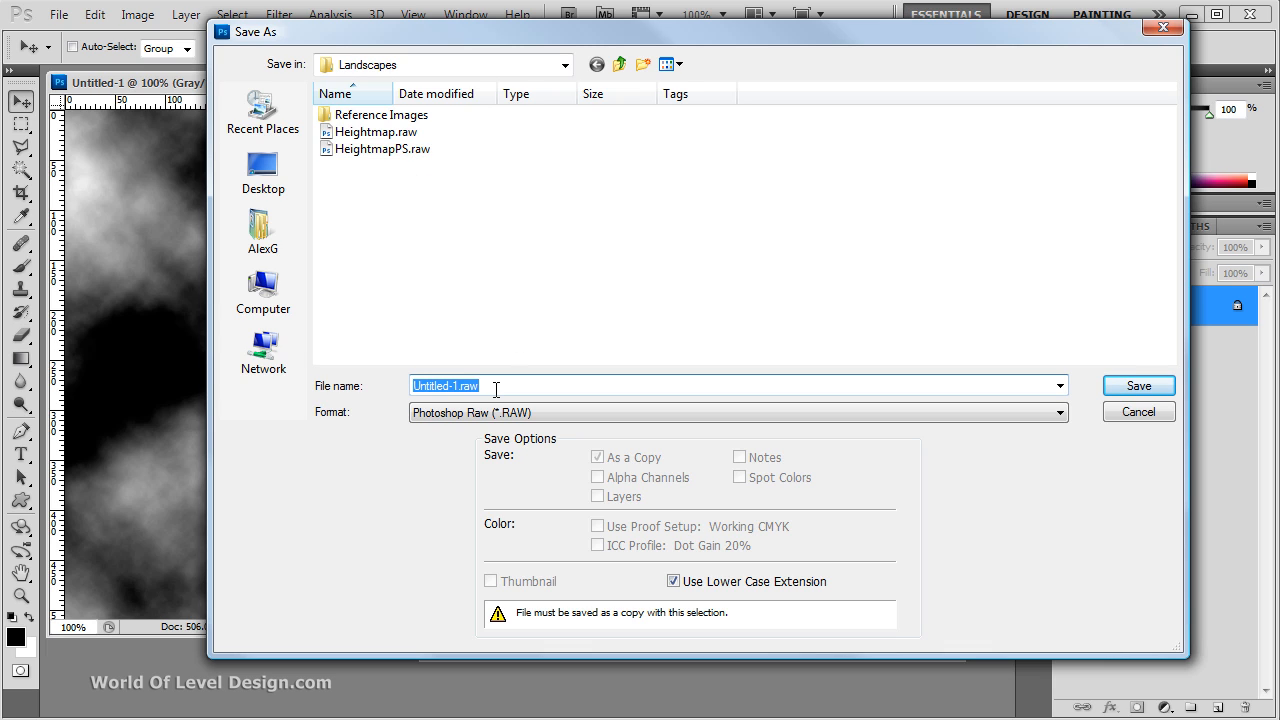
{"action": "type", "text": "heightm"}
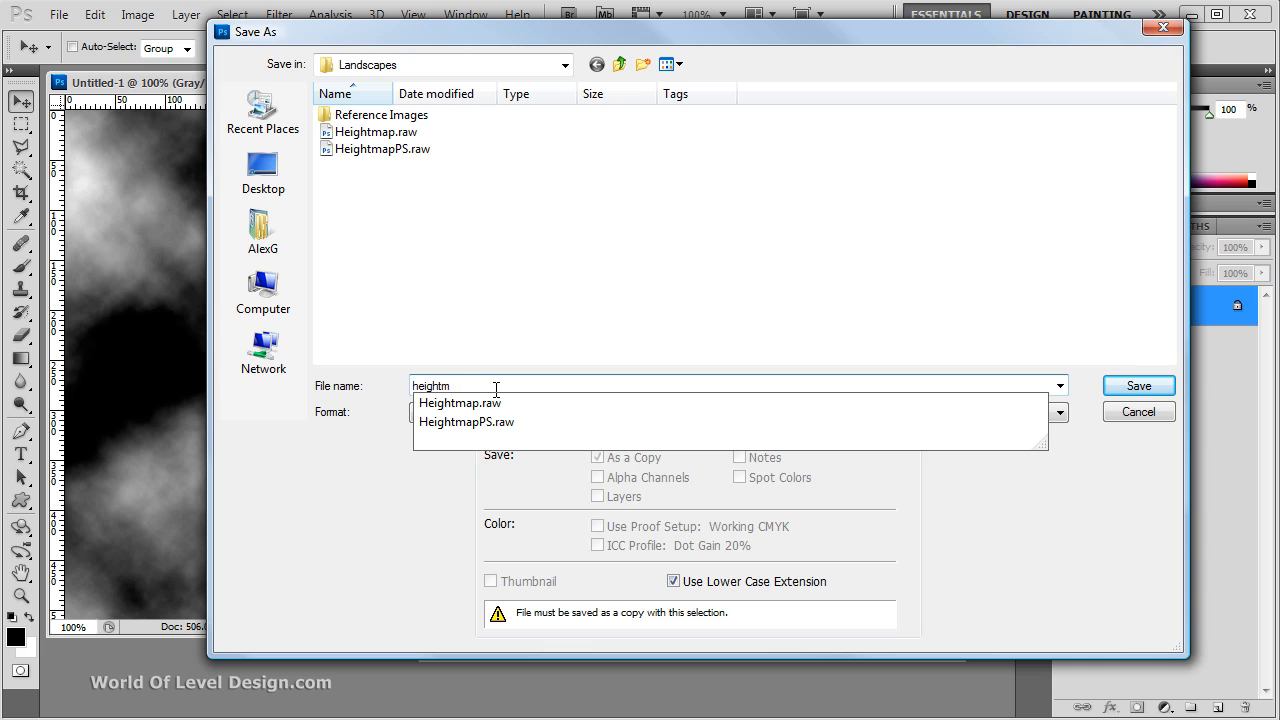
{"action": "type", "text": "ap-clouds"}
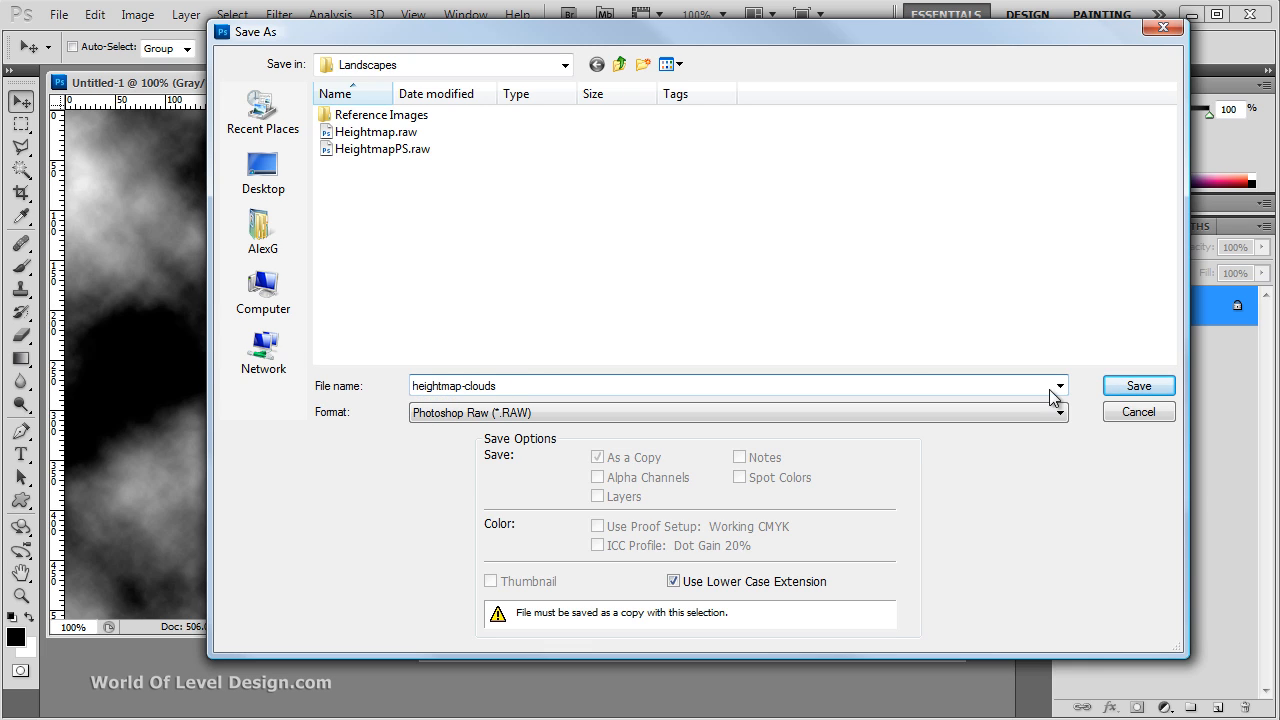
{"action": "left_click", "coordinate": [1138, 388]}
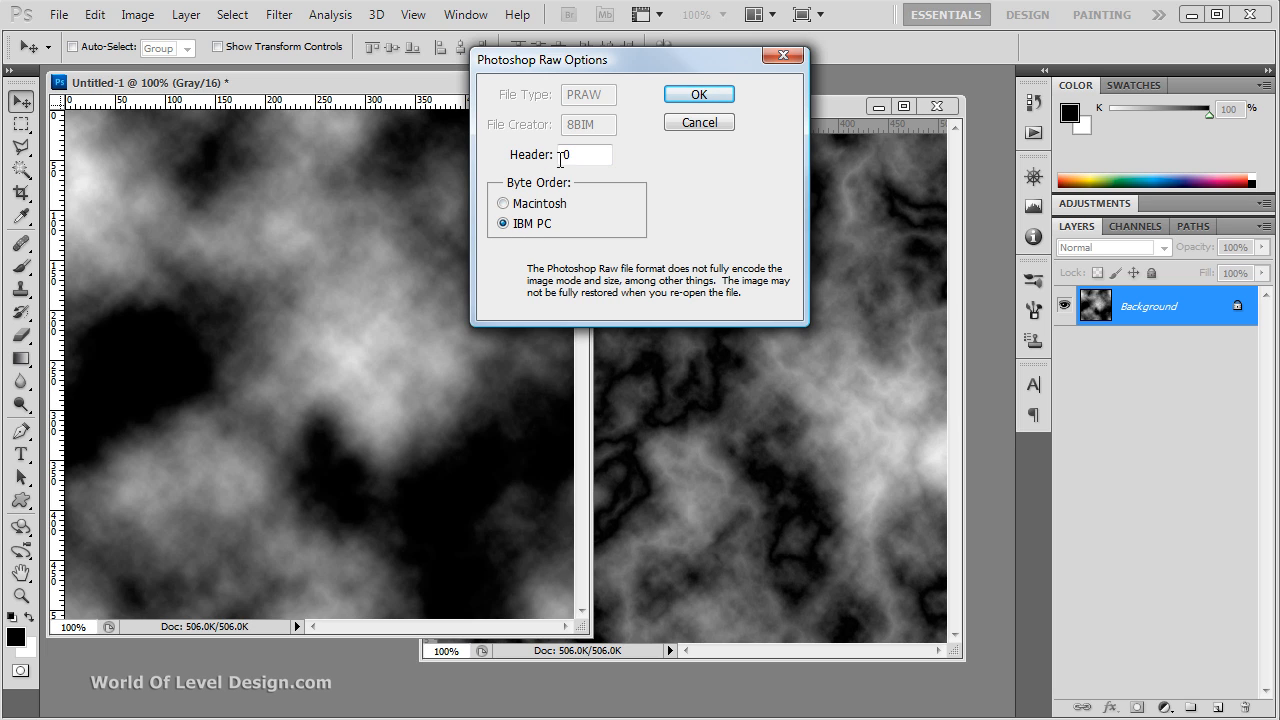
{"action": "left_click", "coordinate": [690, 92]}
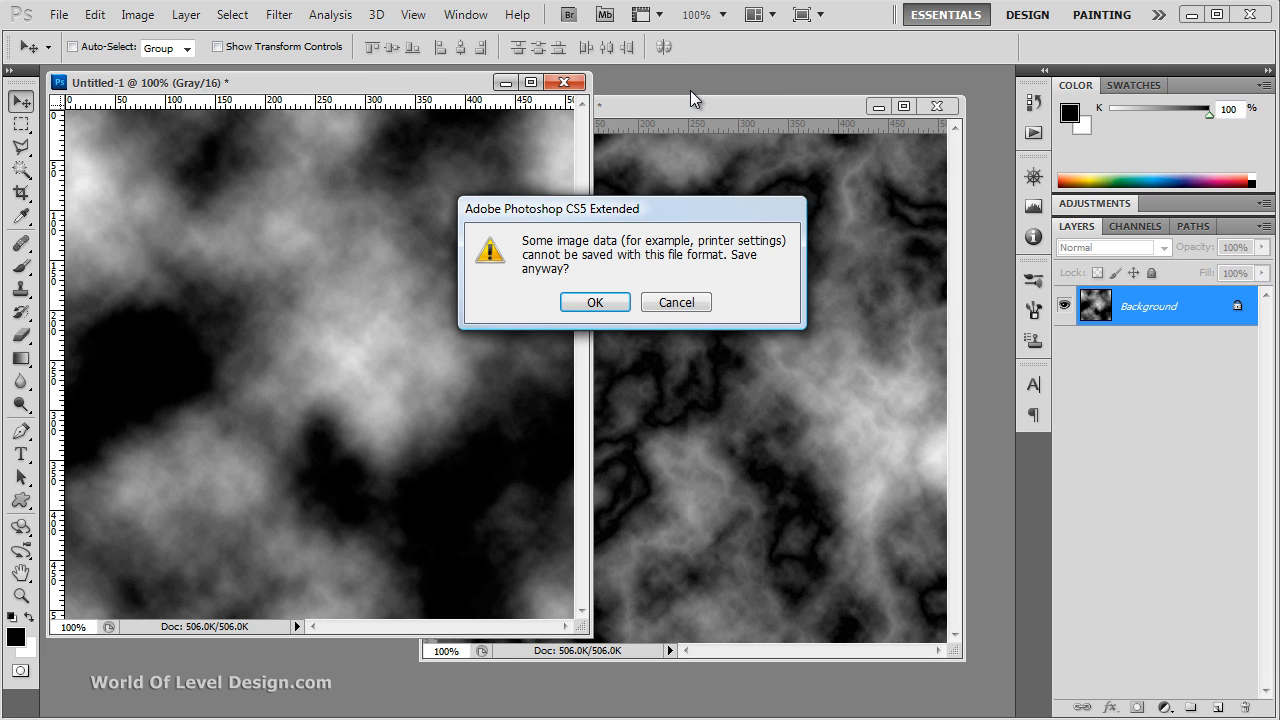
{"action": "left_click", "coordinate": [595, 304]}
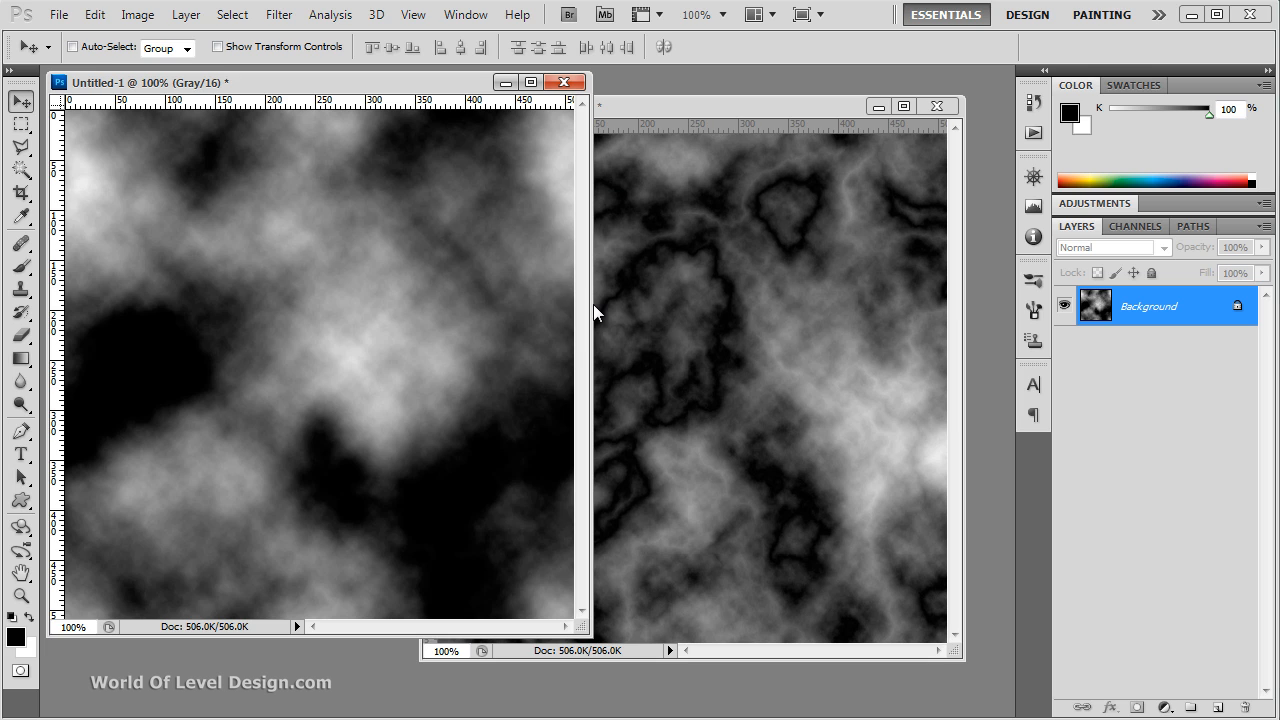
Step: Save the second, Difference Clouds document as heightmap-d-clouds in Photoshop Raw format in the Landscapes folder, with header 0 and IBM PC byte order
{"action": "left_click", "coordinate": [650, 280]}
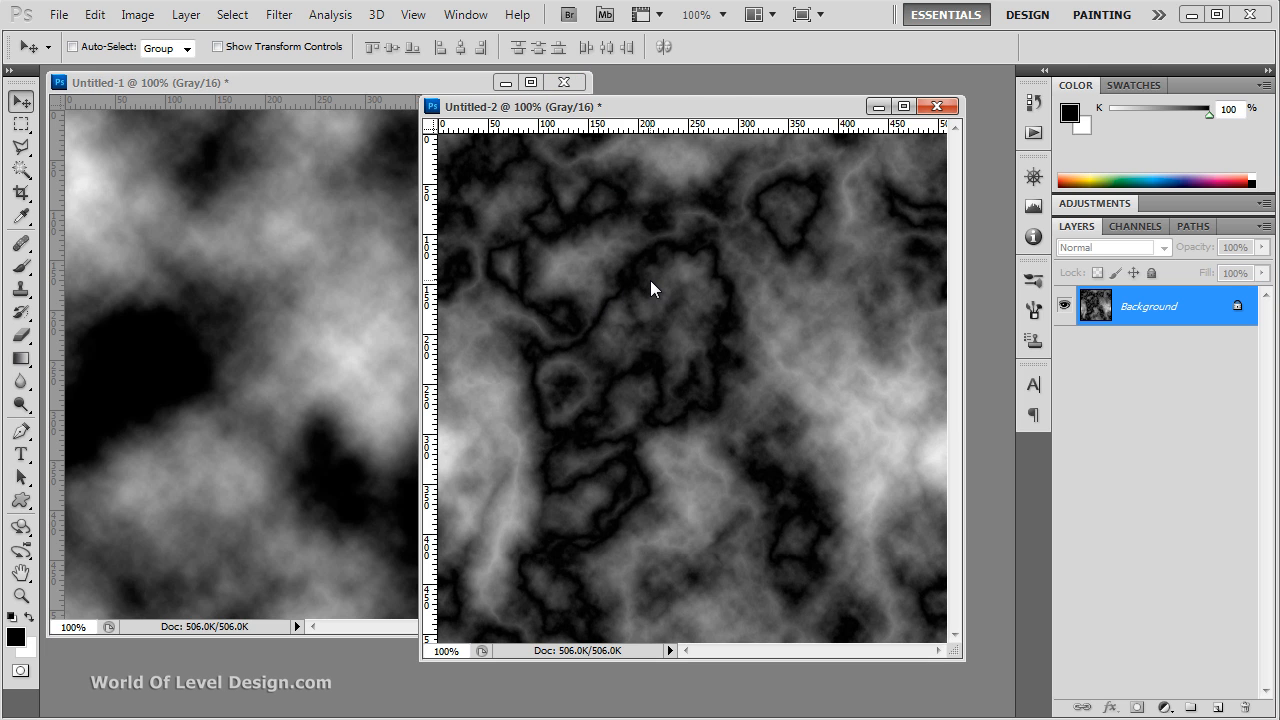
{"action": "left_click", "coordinate": [58, 14]}
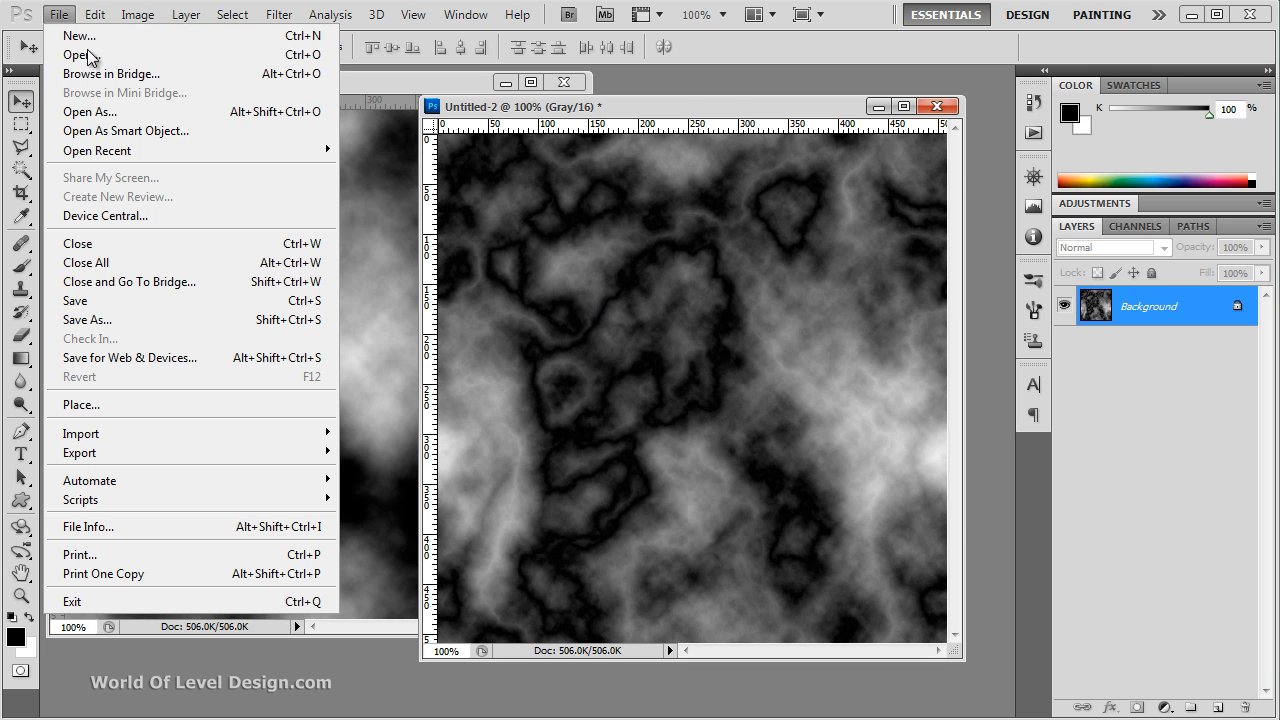
{"action": "left_click", "coordinate": [120, 320]}
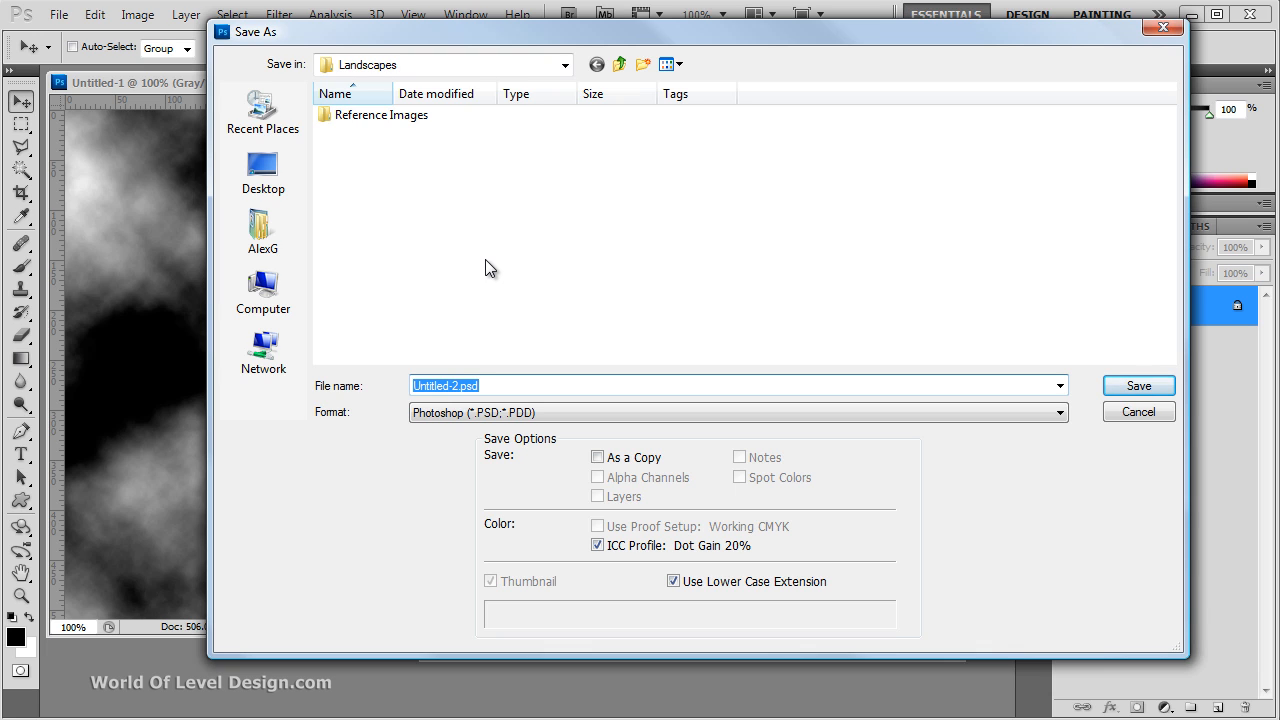
{"action": "left_click", "coordinate": [448, 412]}
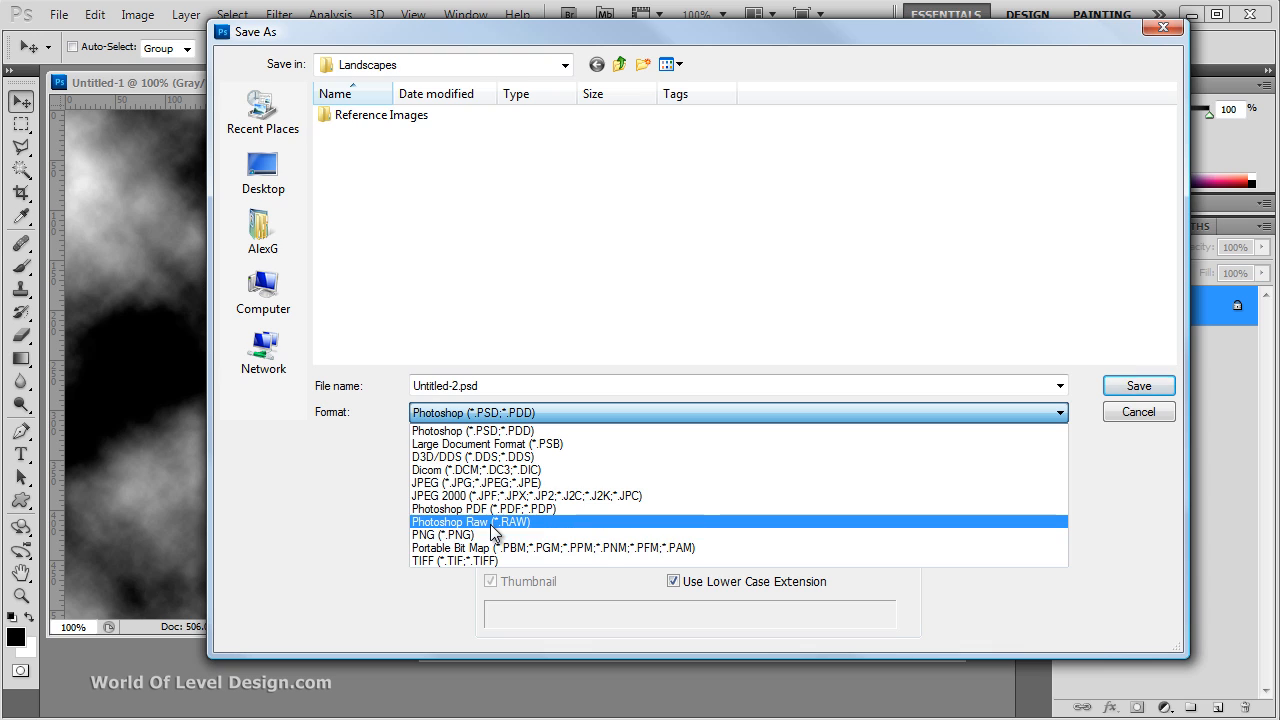
{"action": "left_click", "coordinate": [493, 524]}
{"action": "left_click", "coordinate": [455, 149]}
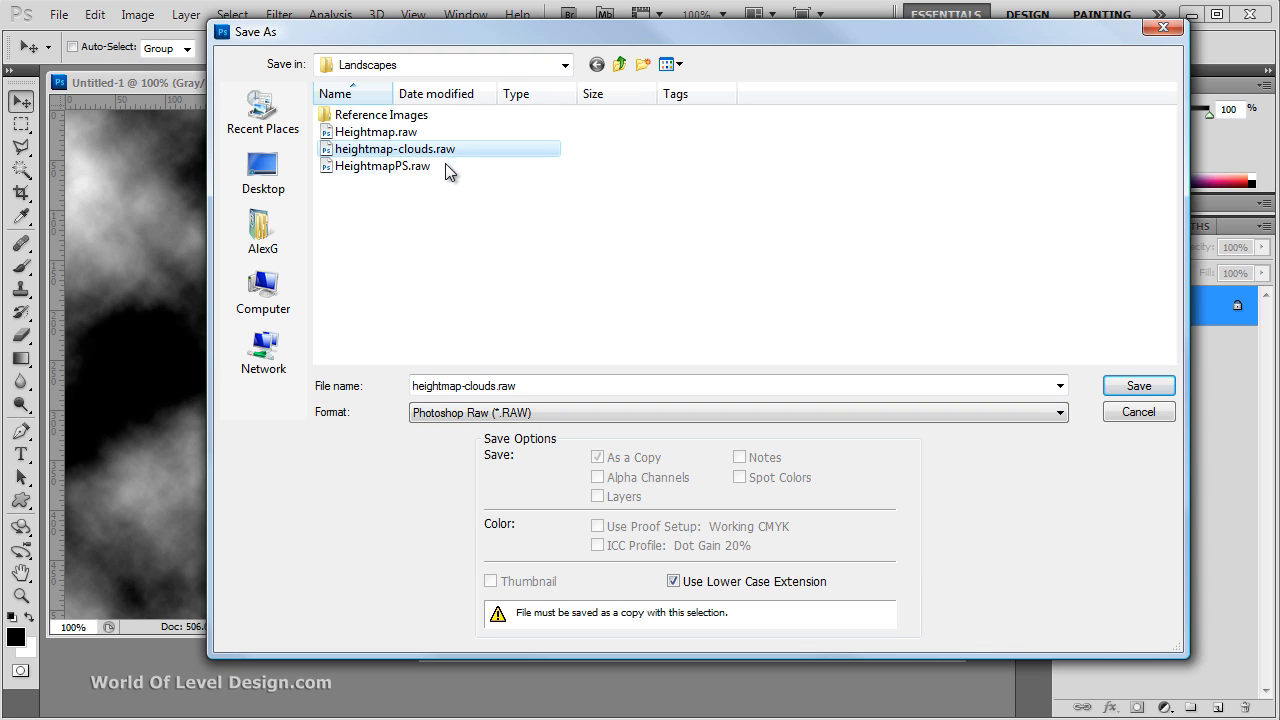
{"action": "left_click", "coordinate": [467, 386]}
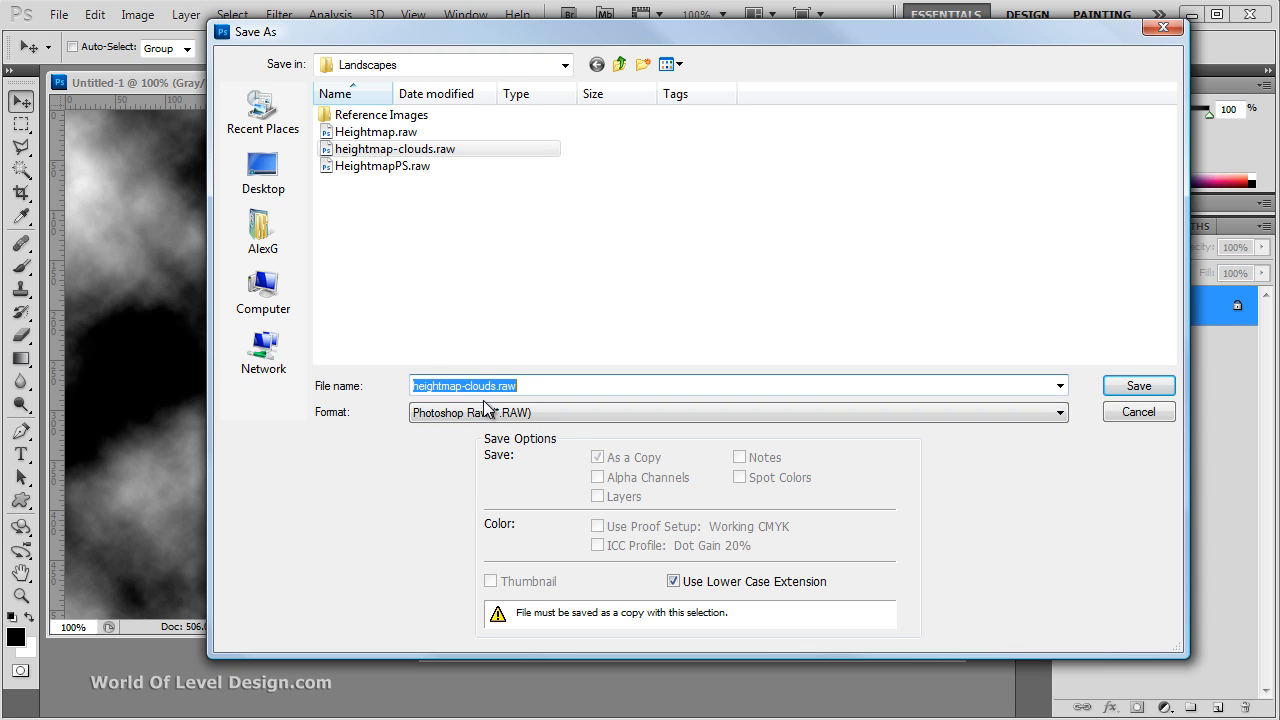
{"action": "left_click", "coordinate": [467, 386]}
{"action": "type", "text": "d"}
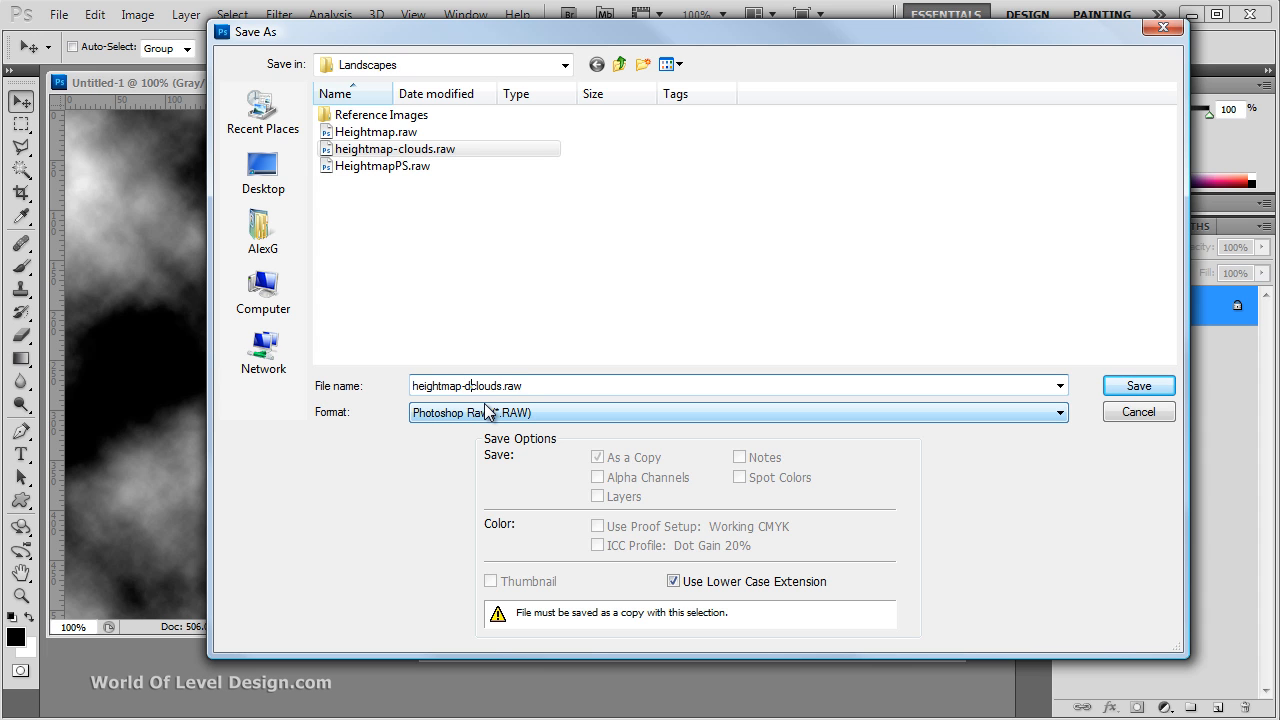
{"action": "type", "text": "-"}
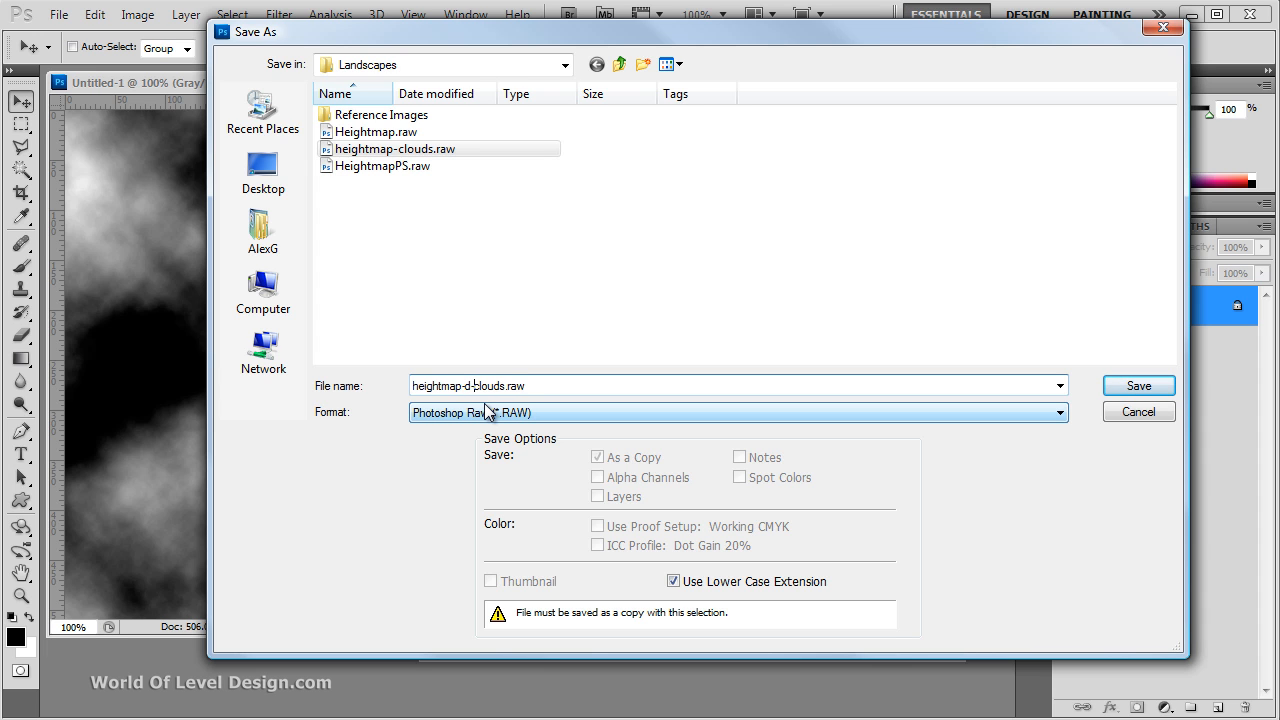
{"action": "left_click", "coordinate": [1132, 388]}
{"action": "left_click", "coordinate": [527, 225]}
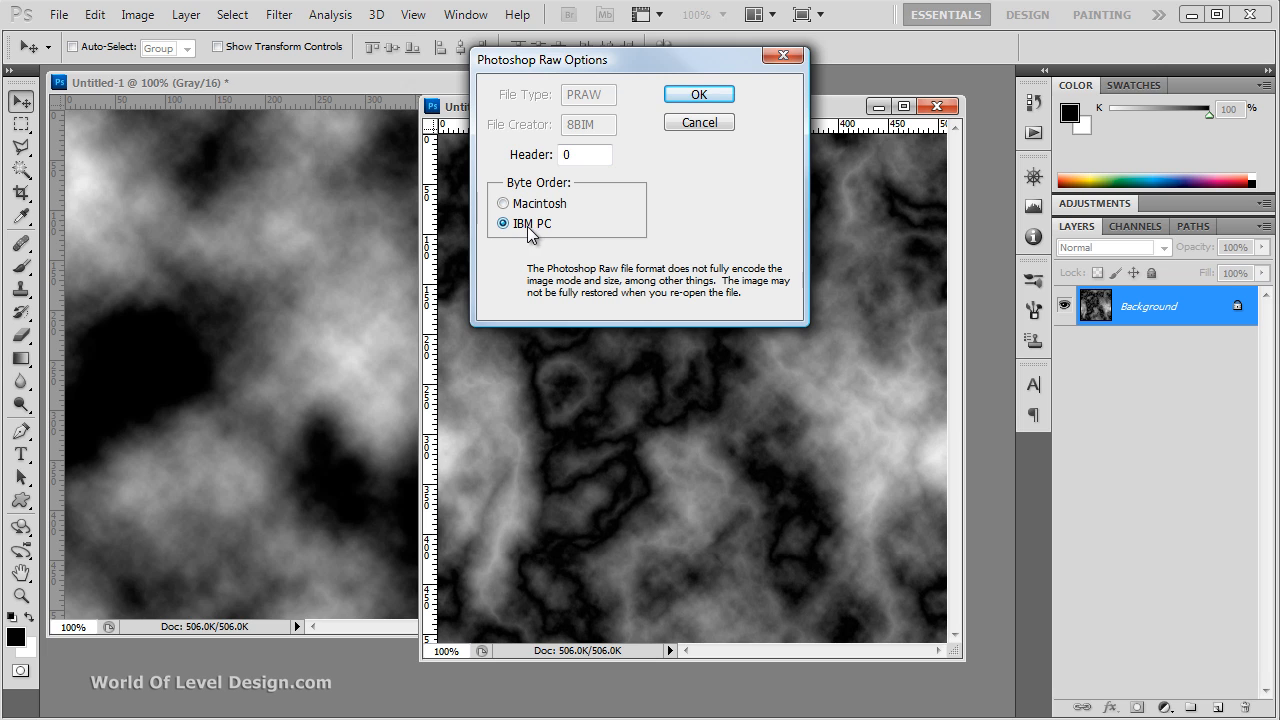
{"action": "left_click", "coordinate": [724, 93]}
Step: Switch to the UDK editor and delete the large floor static mesh beneath the cube
{"action": "left_click", "coordinate": [607, 300]}
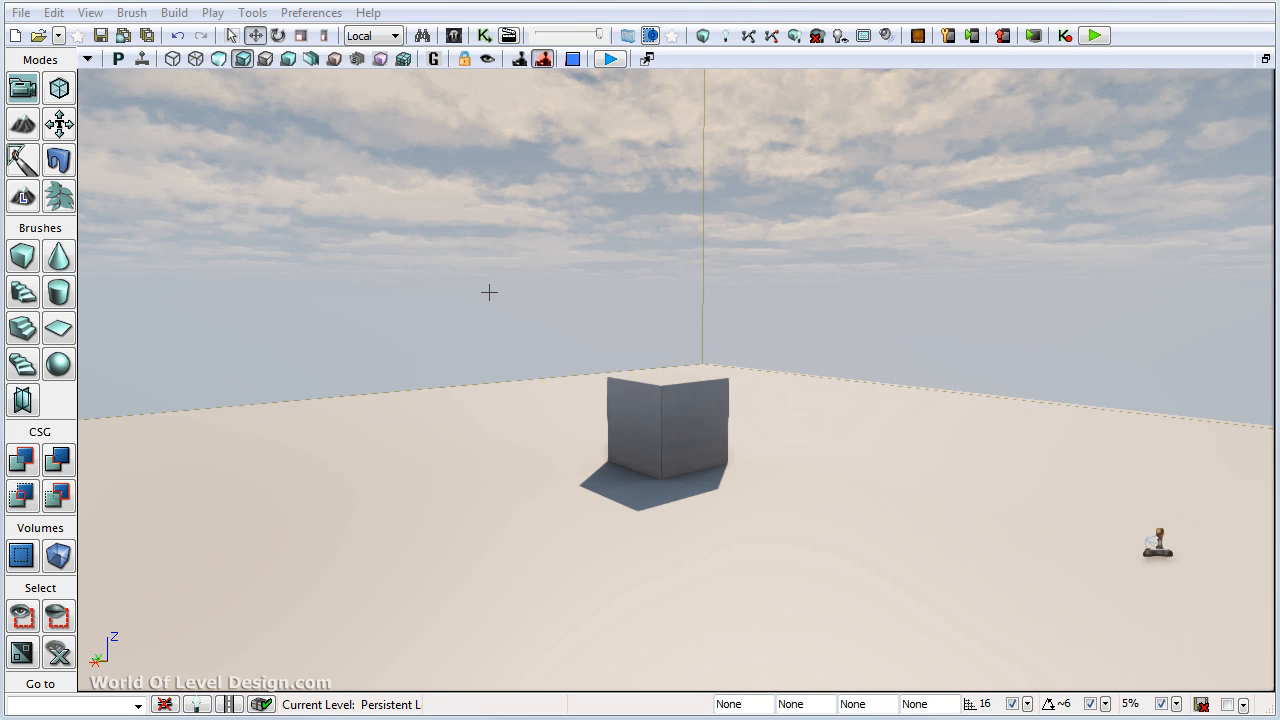
{"action": "left_click", "coordinate": [453, 598]}
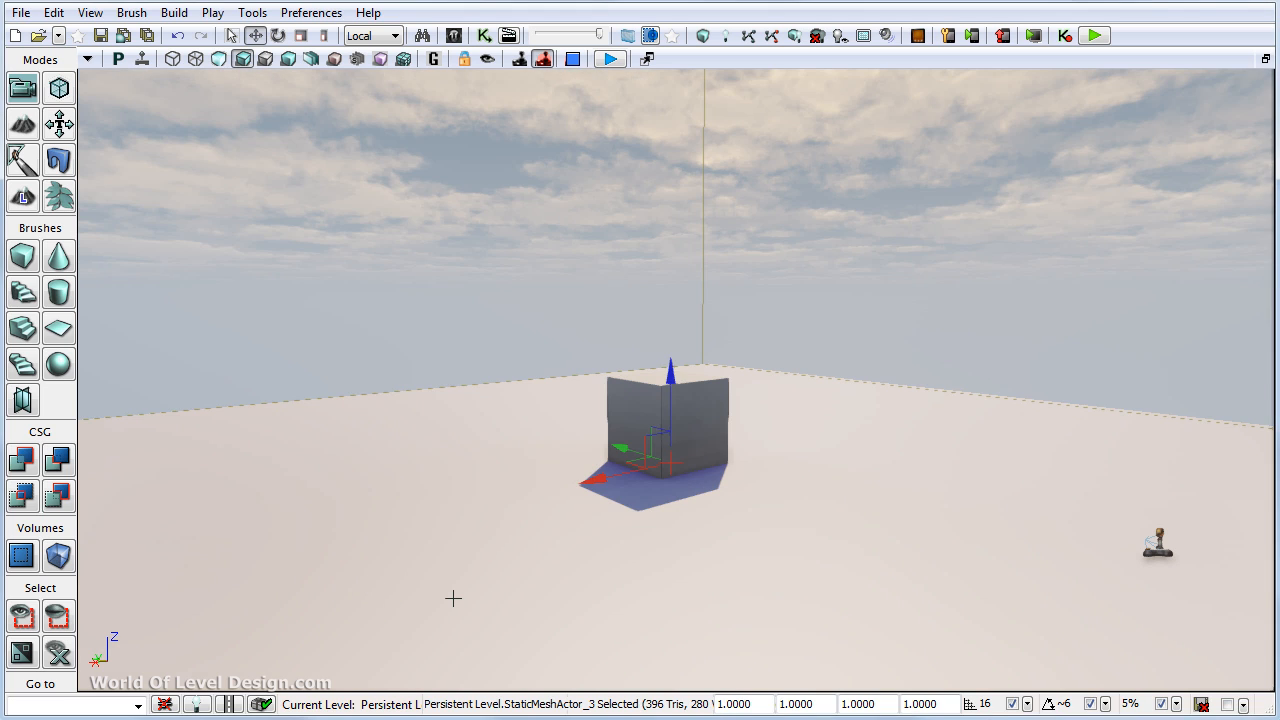
{"action": "key", "text": "Delete"}
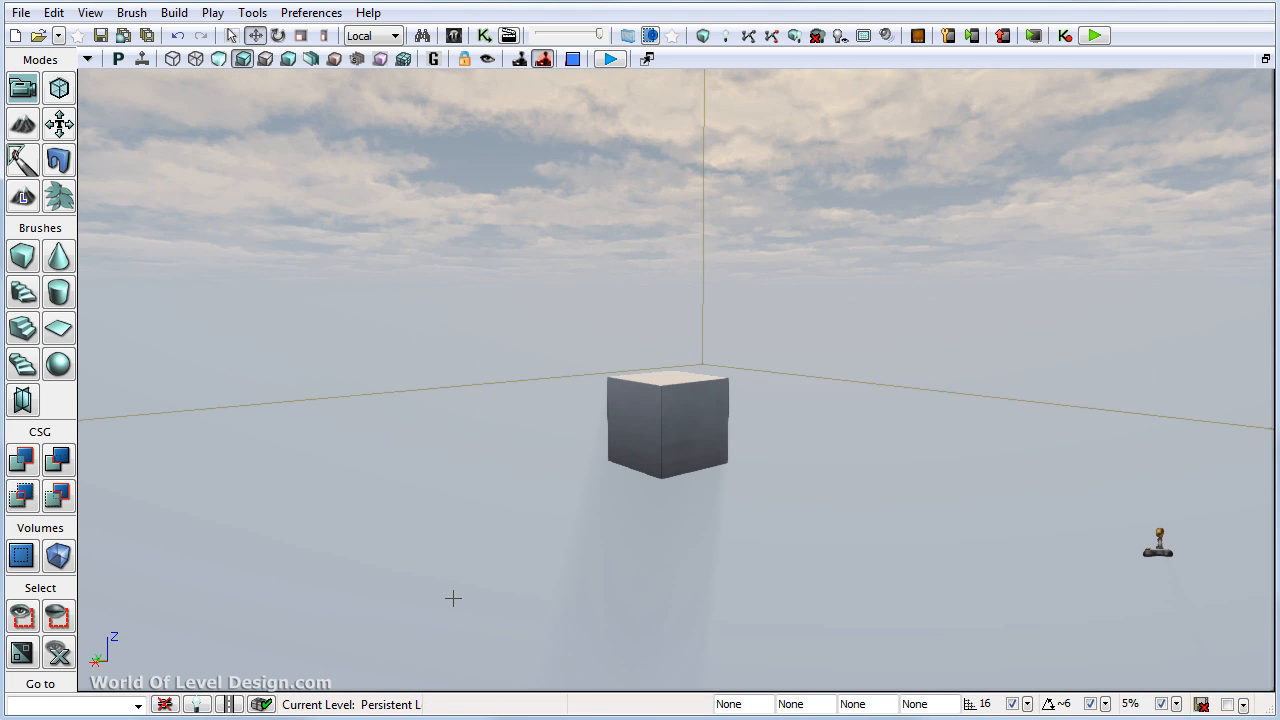
Step: Create a new landscape from heightmap-clouds.raw in Landscape Edit, view the terrain and close the landscape tools
{"action": "left_click", "coordinate": [24, 197]}
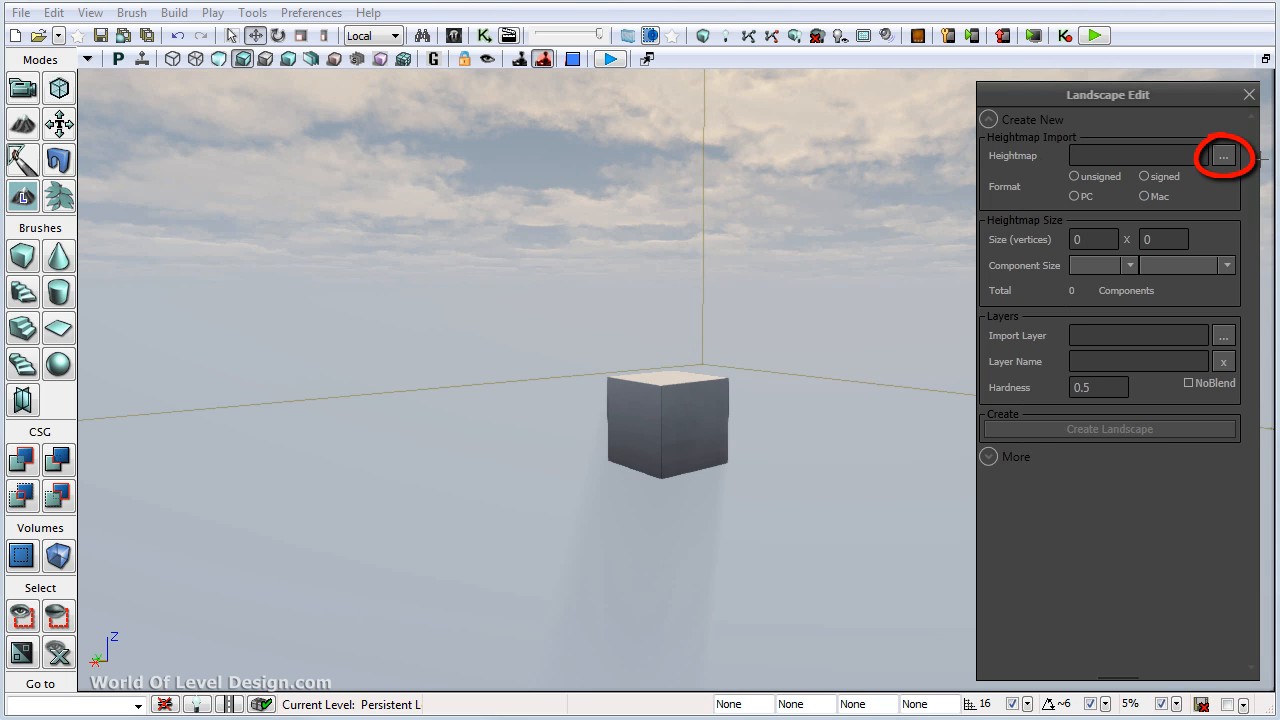
{"action": "left_click", "coordinate": [1224, 157]}
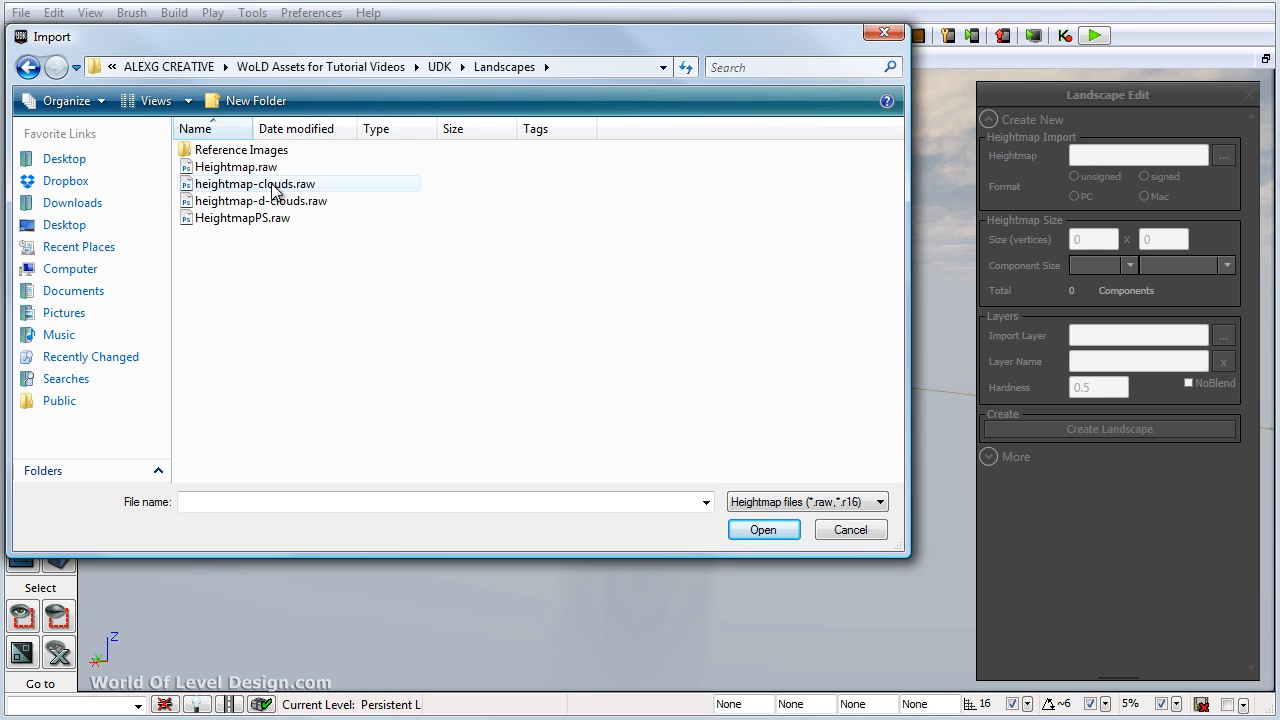
{"action": "left_click", "coordinate": [277, 186]}
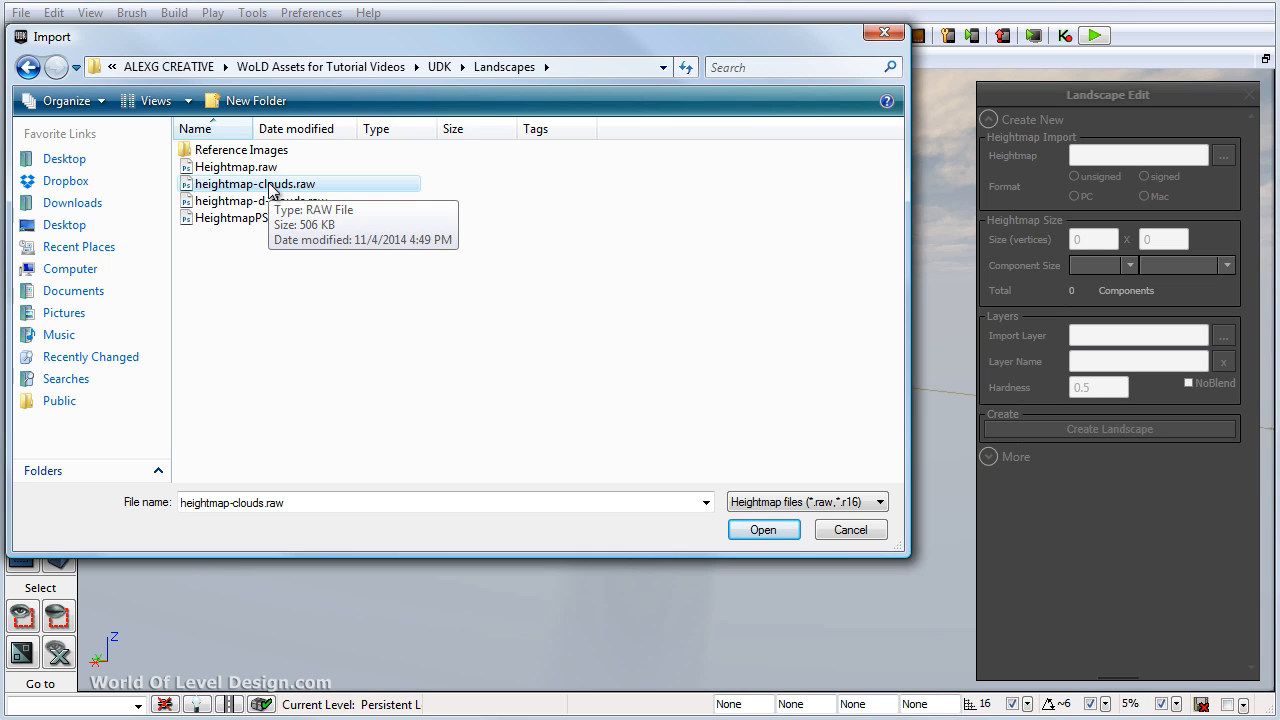
{"action": "double_click", "coordinate": [270, 186]}
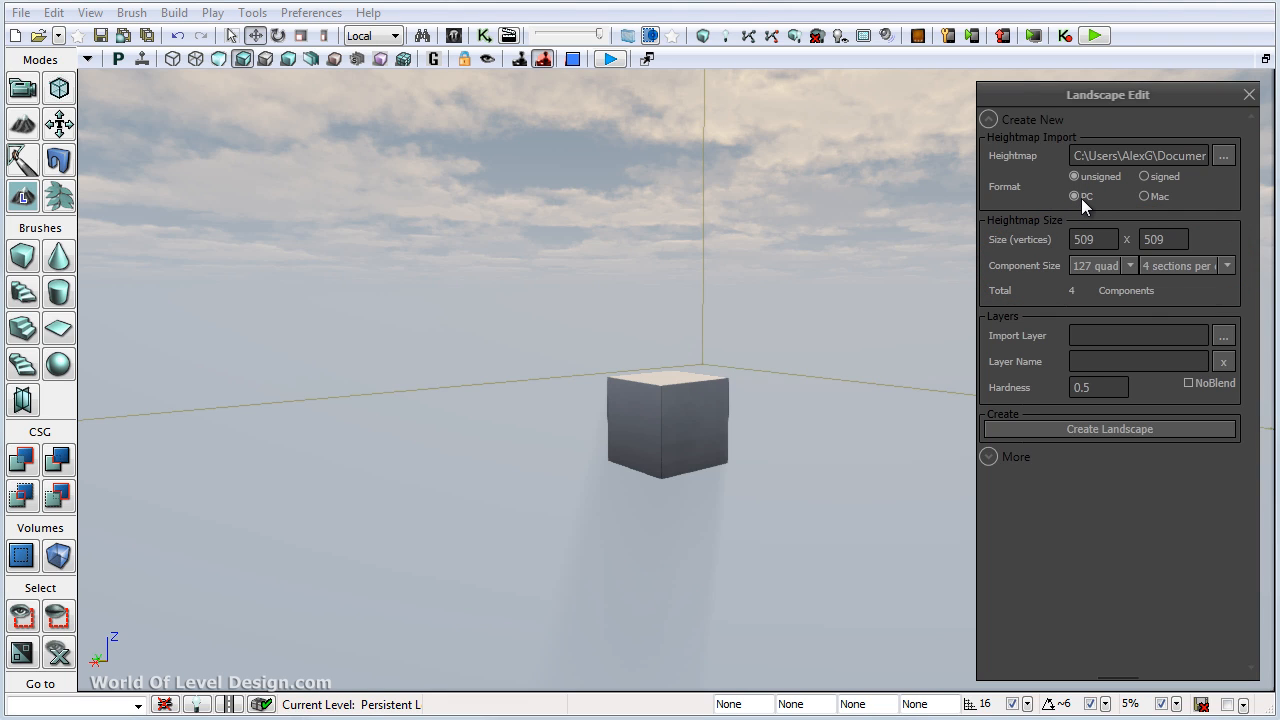
{"action": "left_click", "coordinate": [1110, 429]}
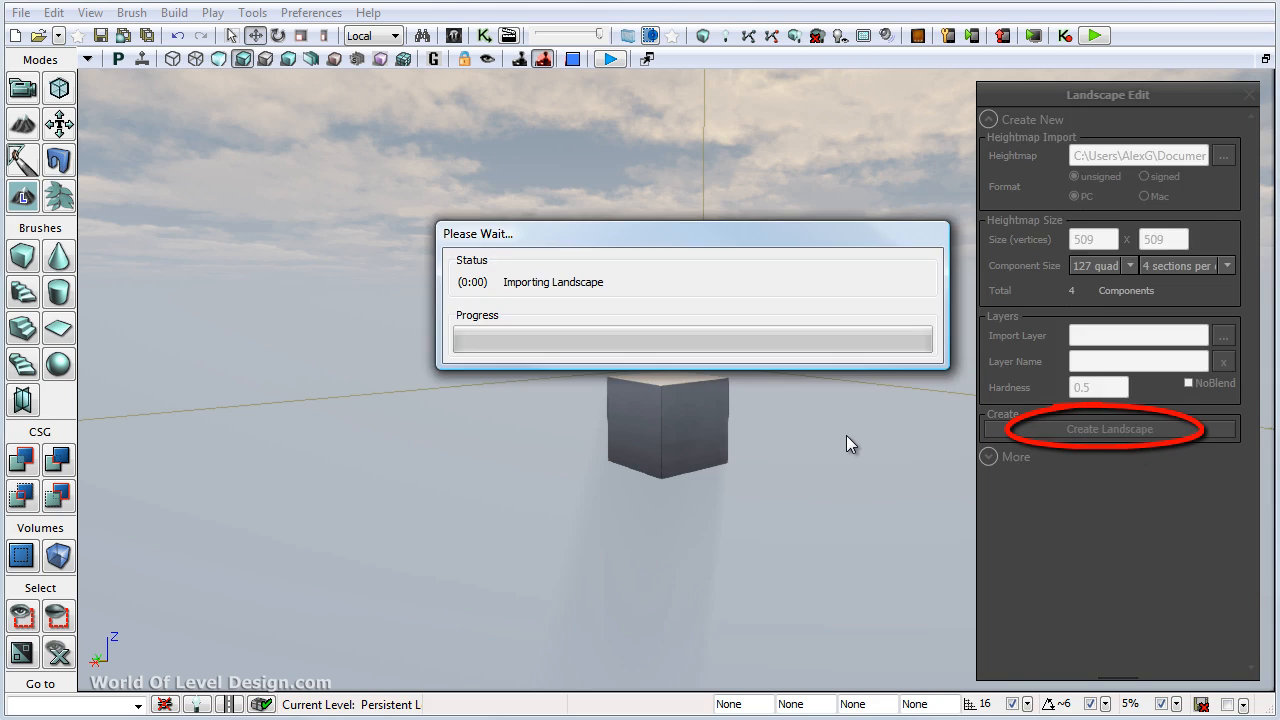
{"action": "right_click_drag", "start_coordinate": [846, 435], "coordinate": [703, 479]}
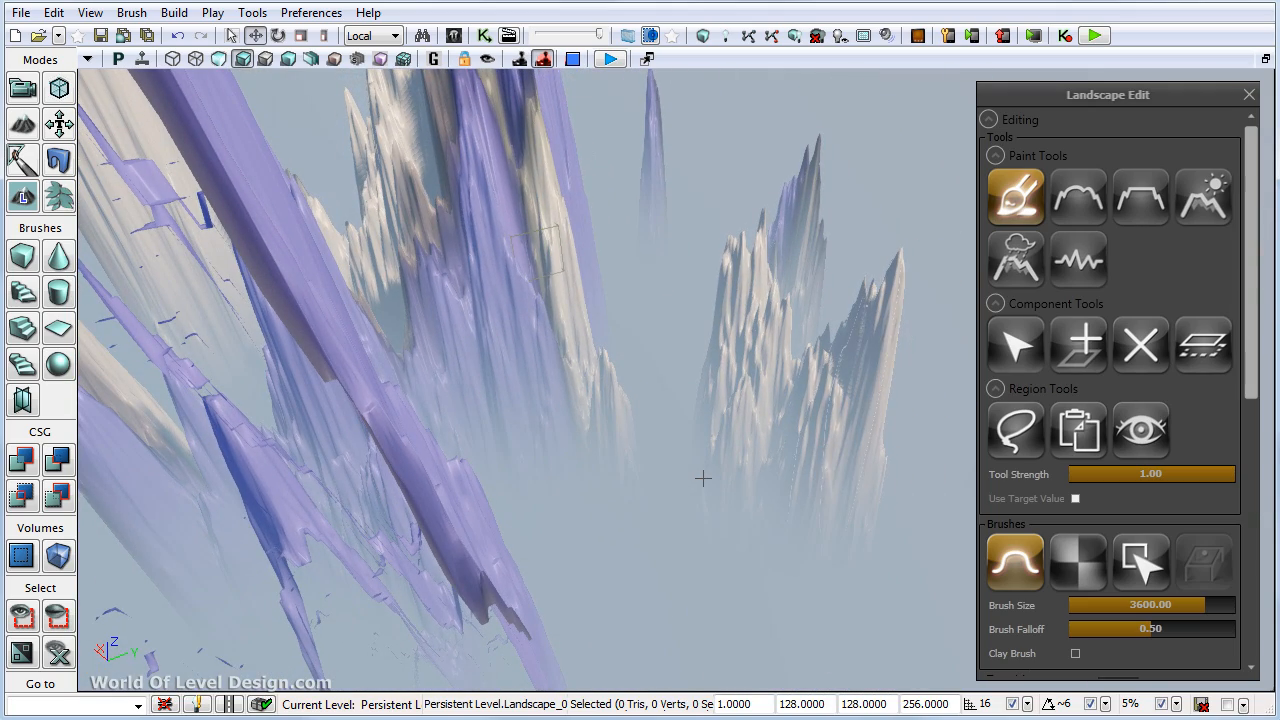
{"action": "right_click_drag", "start_coordinate": [855, 428], "coordinate": [768, 362]}
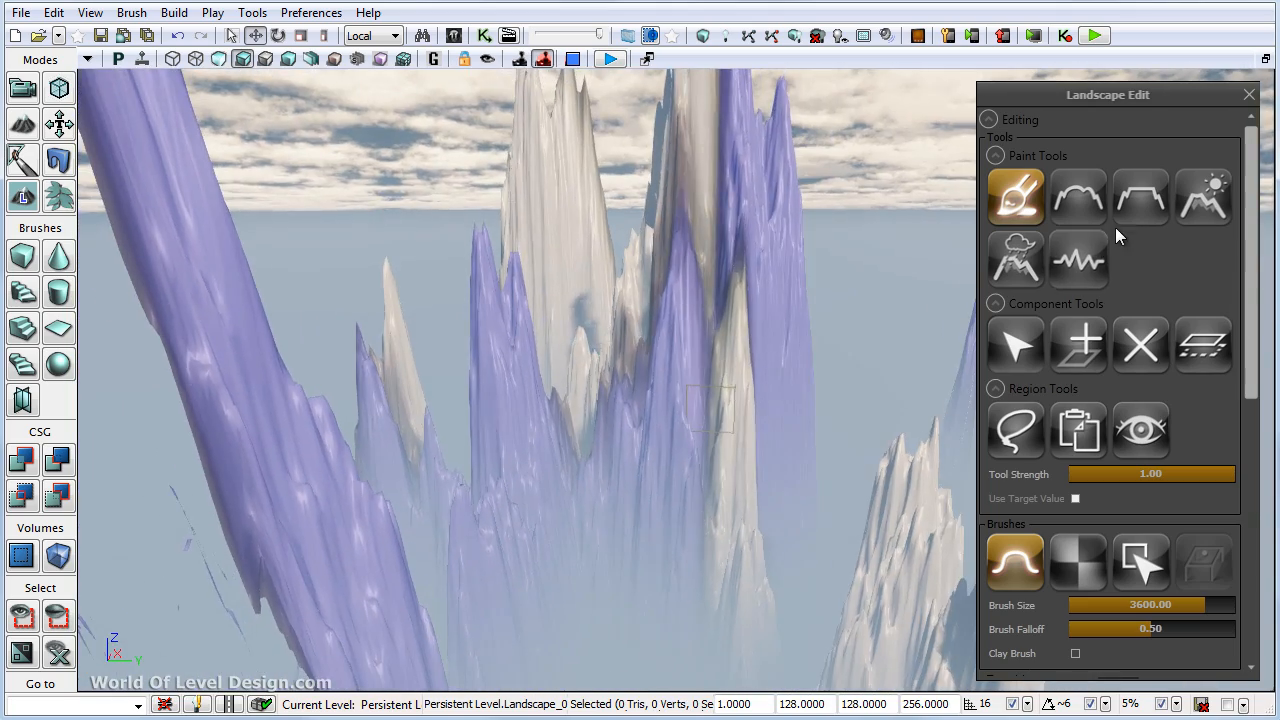
{"action": "left_click", "coordinate": [1249, 95]}
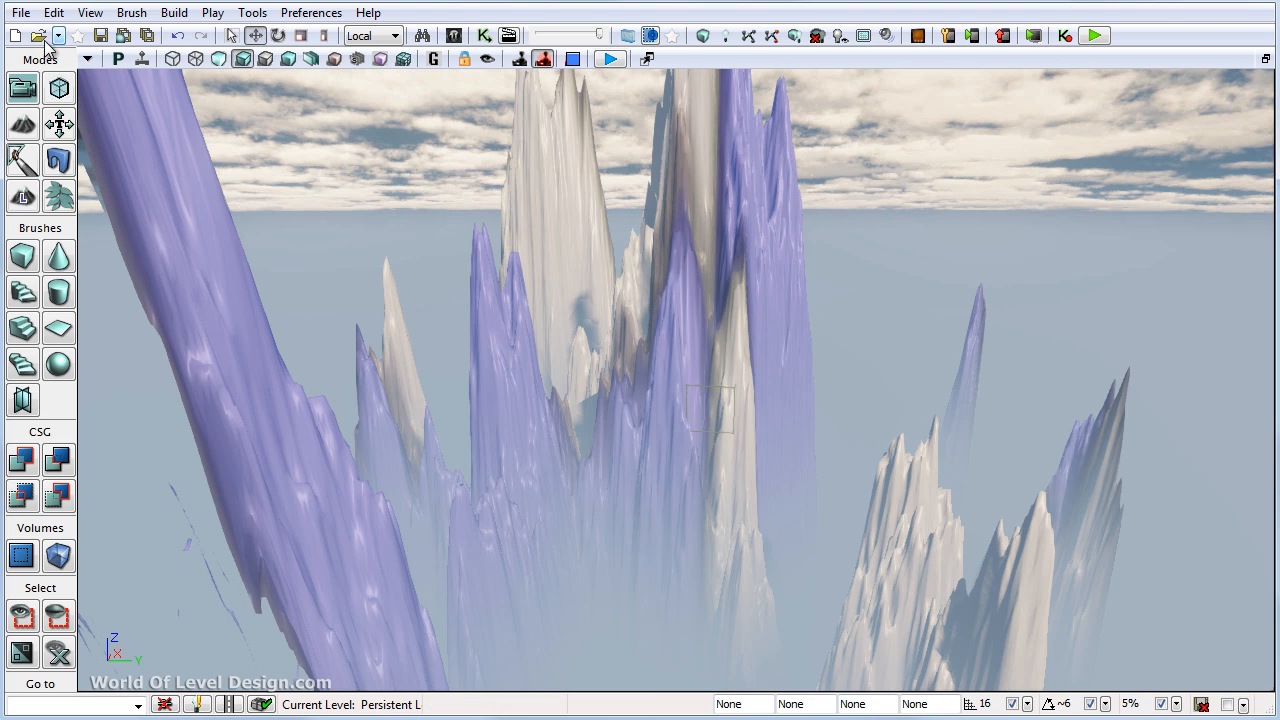
Step: Open the landscape's properties and reveal its Draw Scale 3D values in the Display category
{"action": "double_click", "coordinate": [664, 422]}
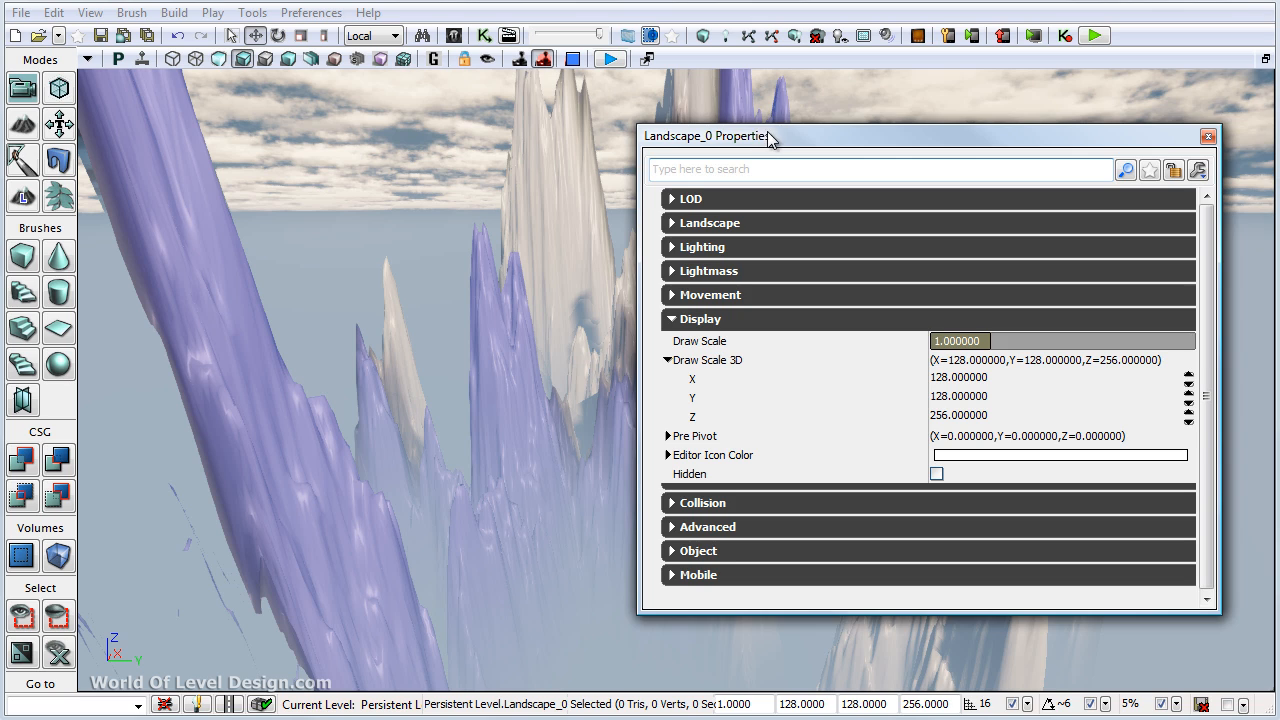
{"action": "left_click_drag", "start_coordinate": [769, 137], "coordinate": [808, 91]}
{"action": "left_click", "coordinate": [739, 272]}
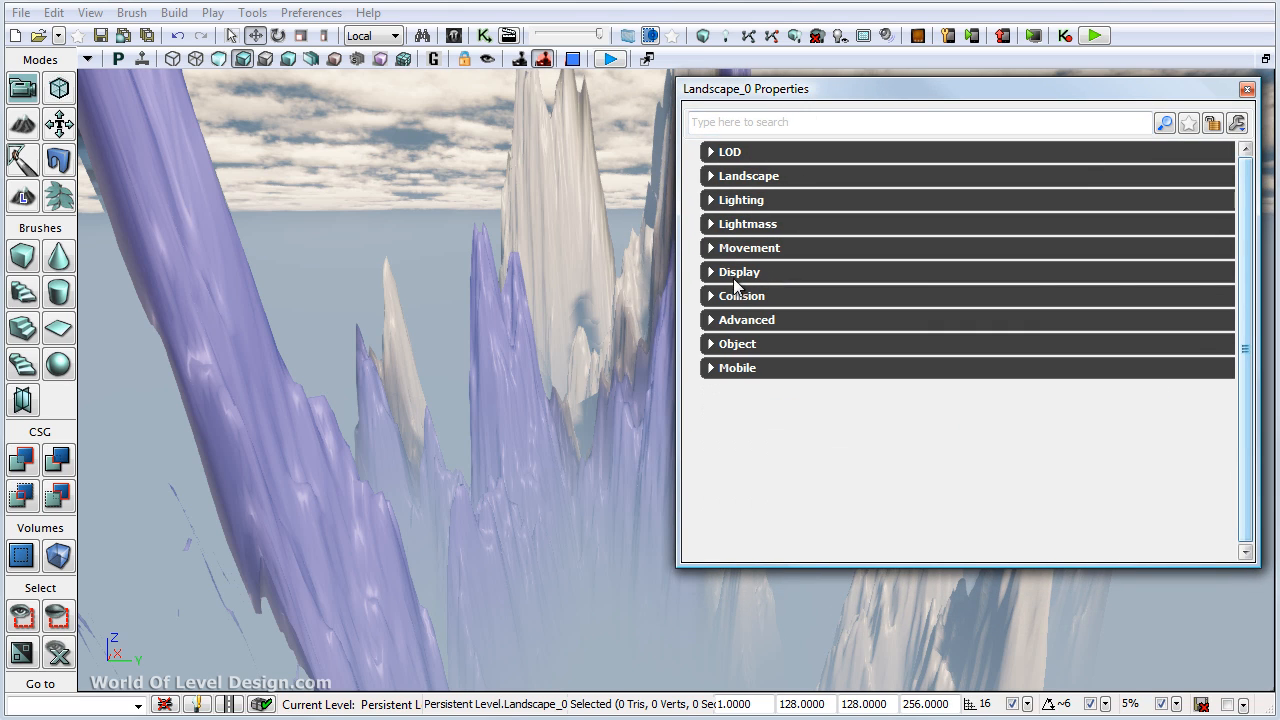
{"action": "left_click", "coordinate": [735, 271]}
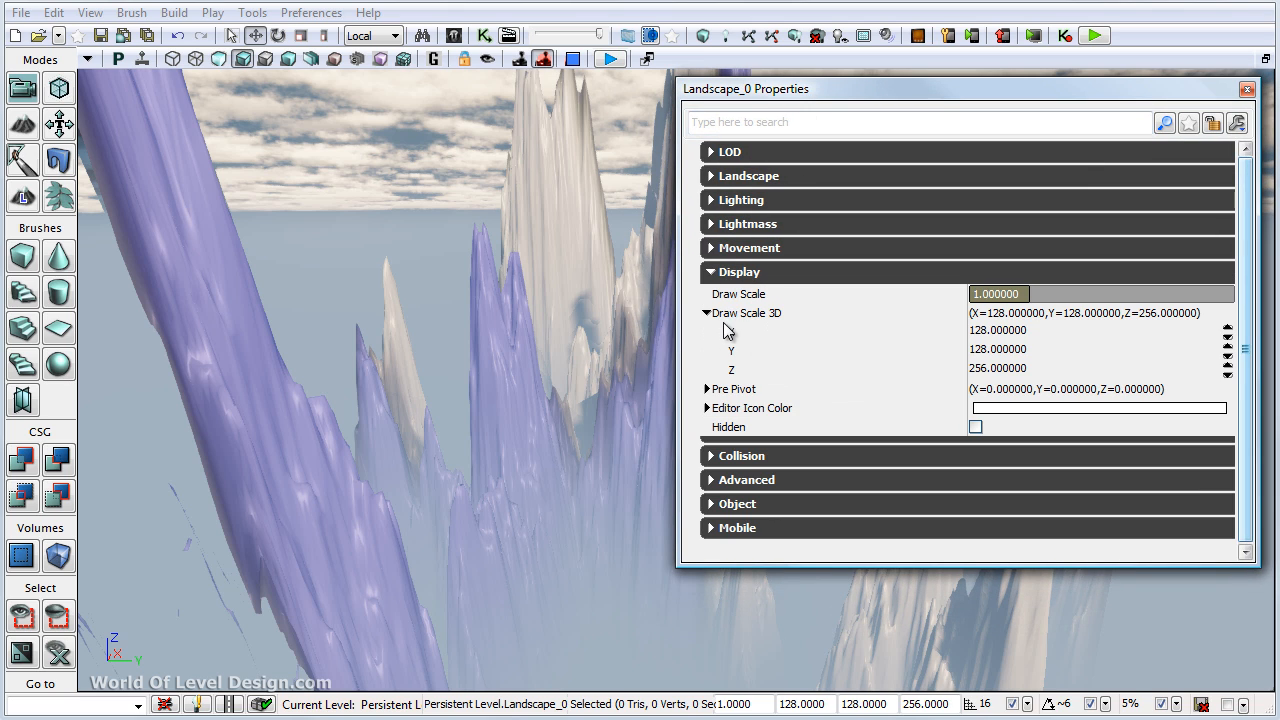
{"action": "left_click", "coordinate": [754, 314]}
{"action": "left_click", "coordinate": [748, 315]}
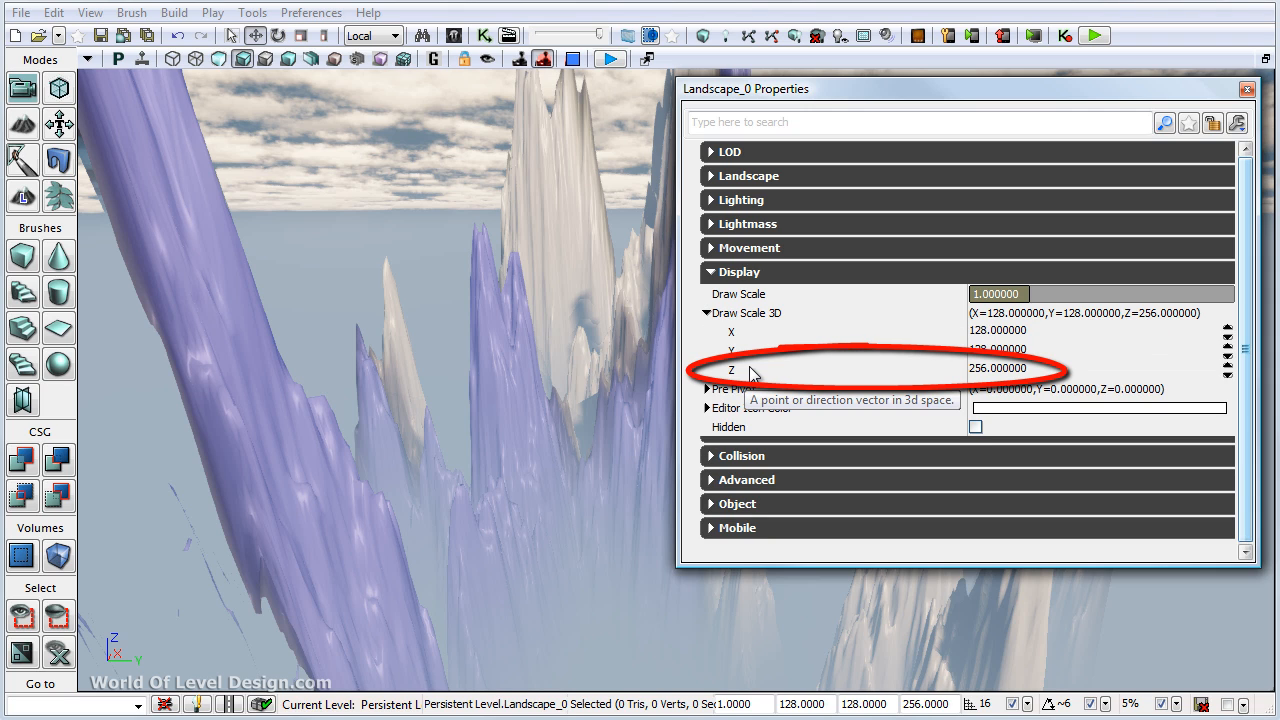
{"action": "left_click", "coordinate": [748, 372]}
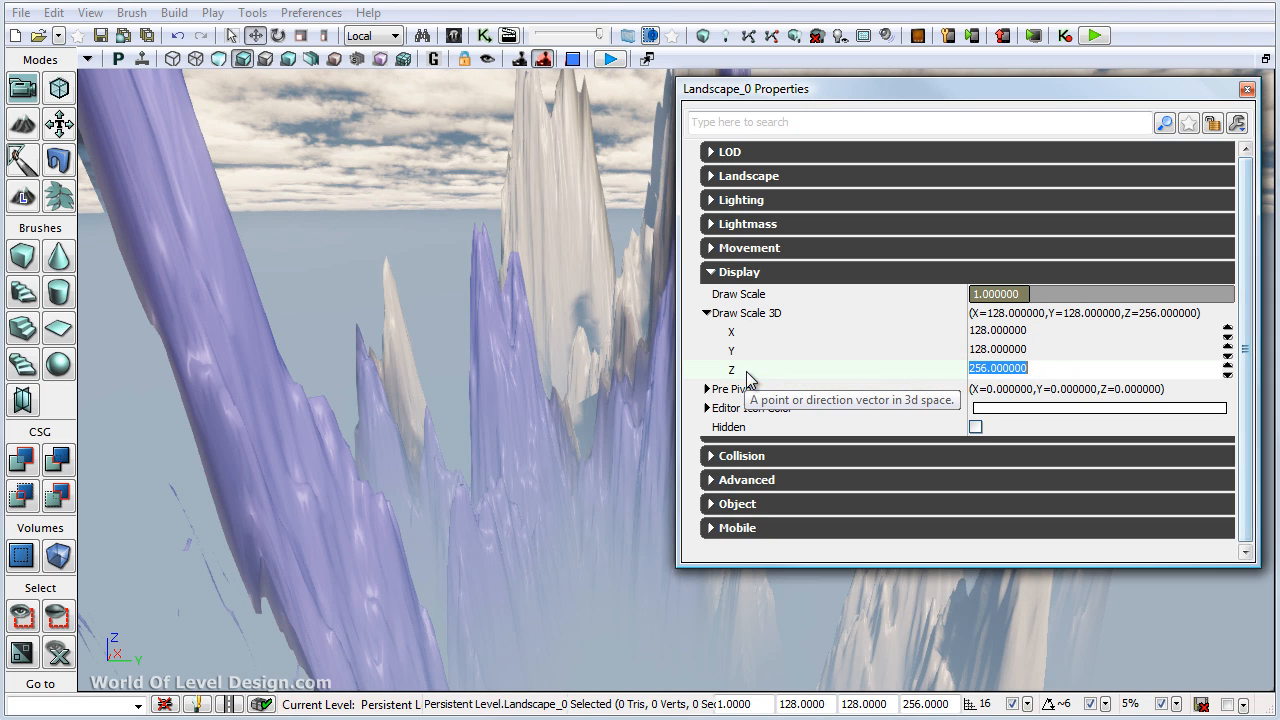
{"action": "mouse_move", "coordinate": [475, 380]}
{"action": "right_mouse_down"}
{"action": "mouse_move", "coordinate": [520, 395]}
{"action": "mouse_move", "coordinate": [476, 394]}
{"action": "right_mouse_up"}
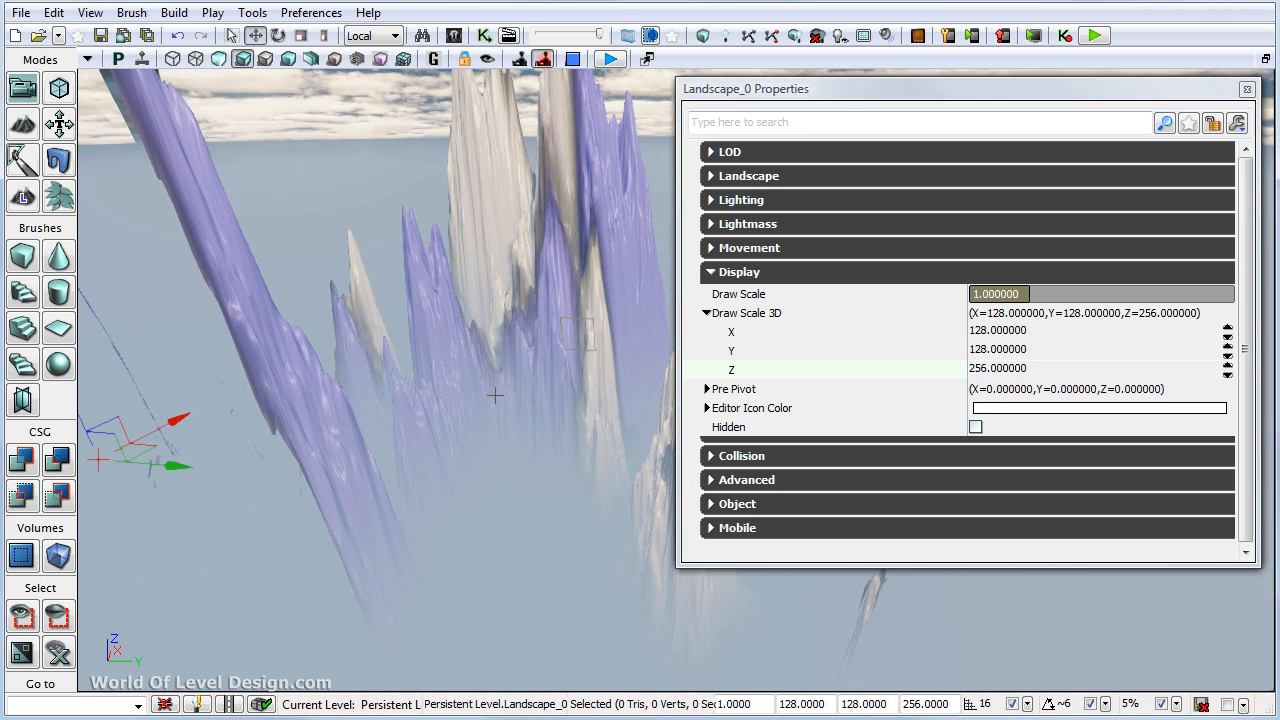
Step: Try Draw Scale 3D Z values of 128 and 64 on the landscape
{"action": "left_click", "coordinate": [1034, 375]}
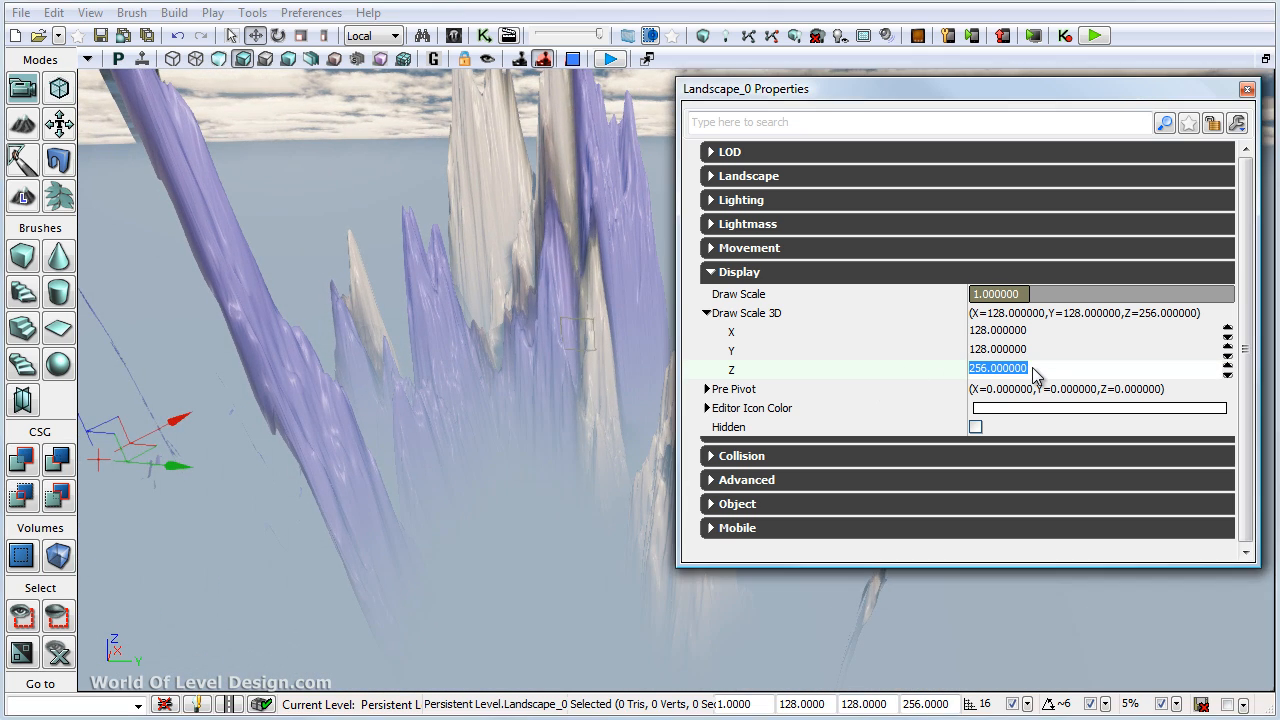
{"action": "type", "text": "128"}
{"action": "key", "text": "Return"}
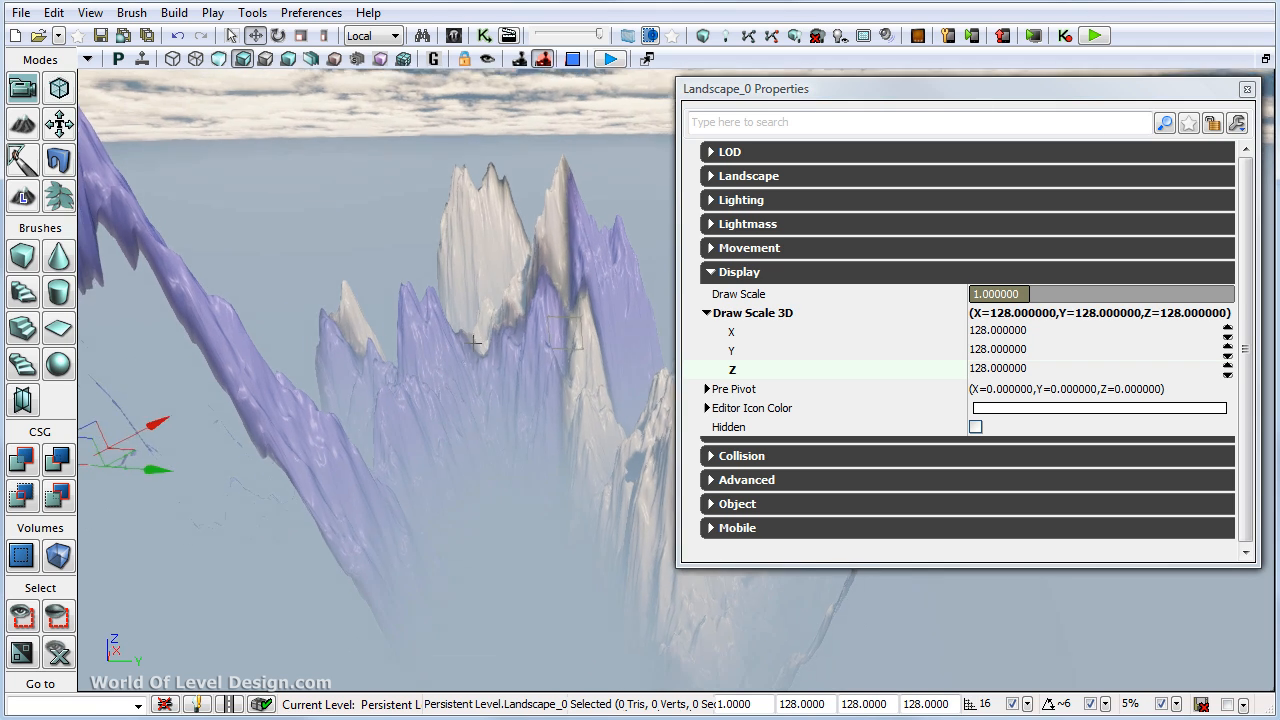
{"action": "left_click", "coordinate": [1040, 372]}
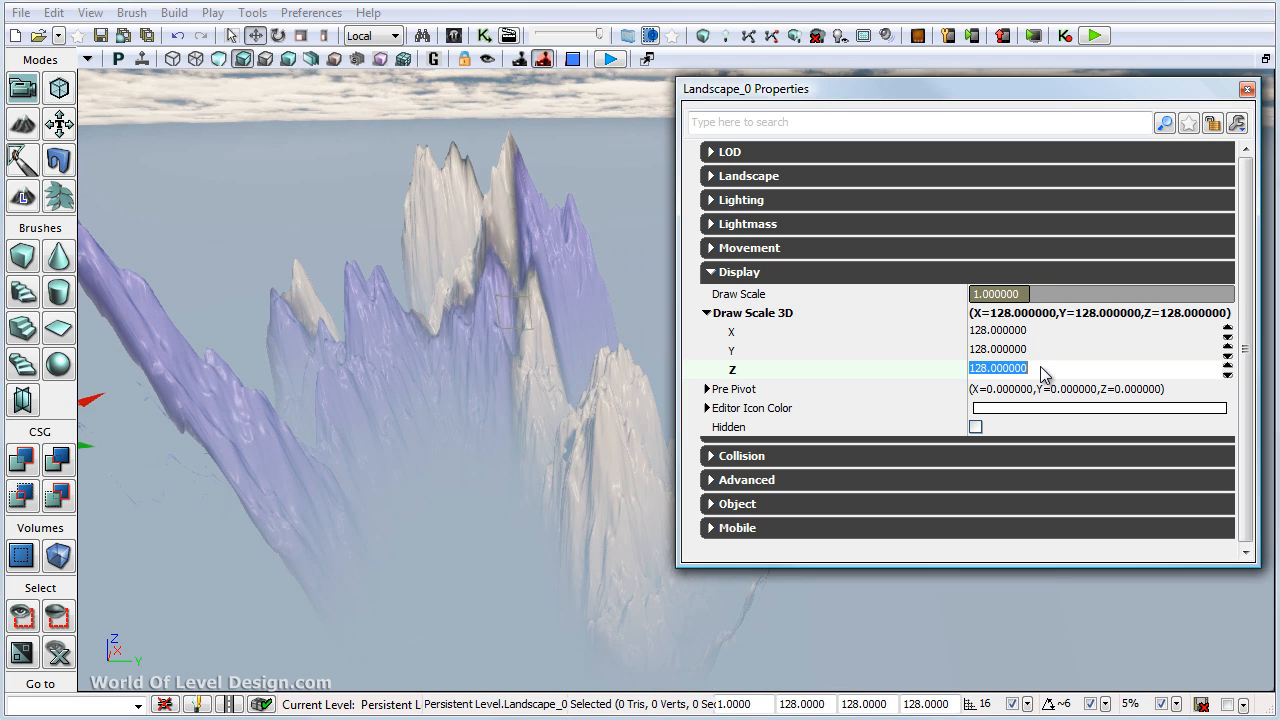
{"action": "type", "text": "64"}
{"action": "key", "text": "Return"}
{"action": "right_click_drag", "start_coordinate": [535, 423], "coordinate": [722, 466]}
Step: Set the landscape's Draw Scale 3D Z to 32 and close its properties
{"action": "left_click", "coordinate": [1046, 367]}
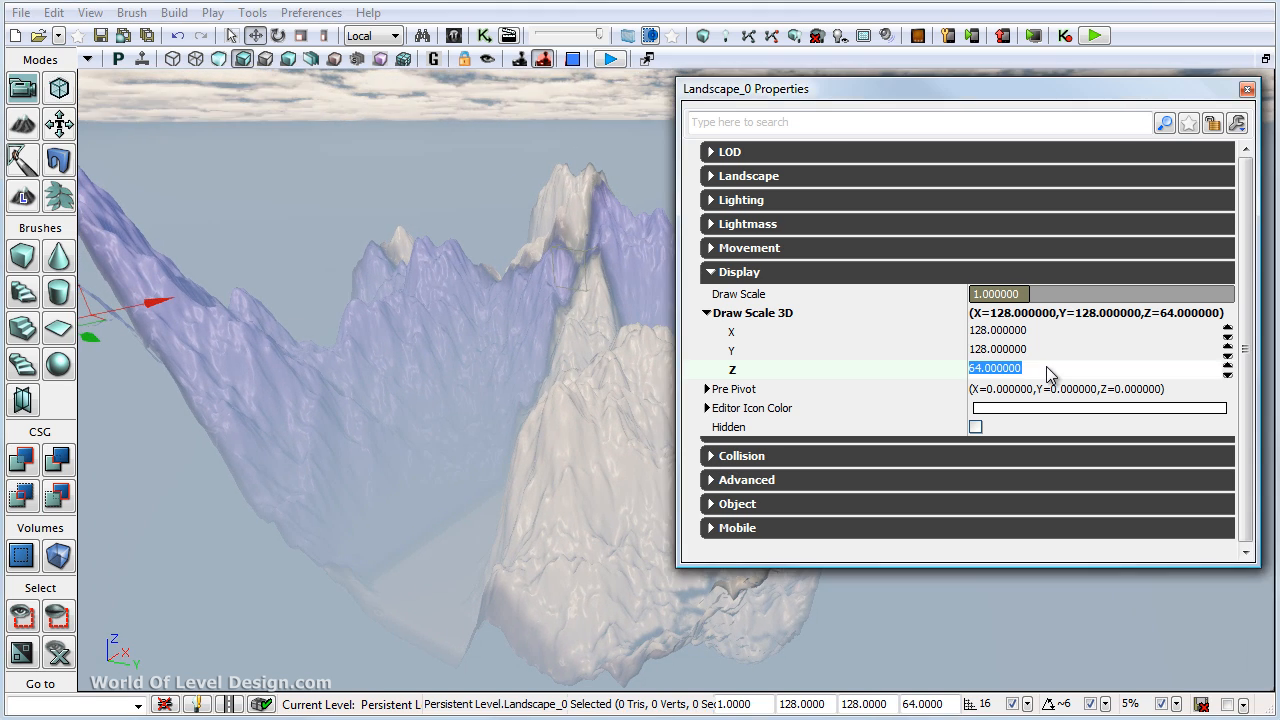
{"action": "type", "text": "32"}
{"action": "key", "text": "Return"}
{"action": "right_click_drag", "start_coordinate": [502, 375], "coordinate": [499, 389]}
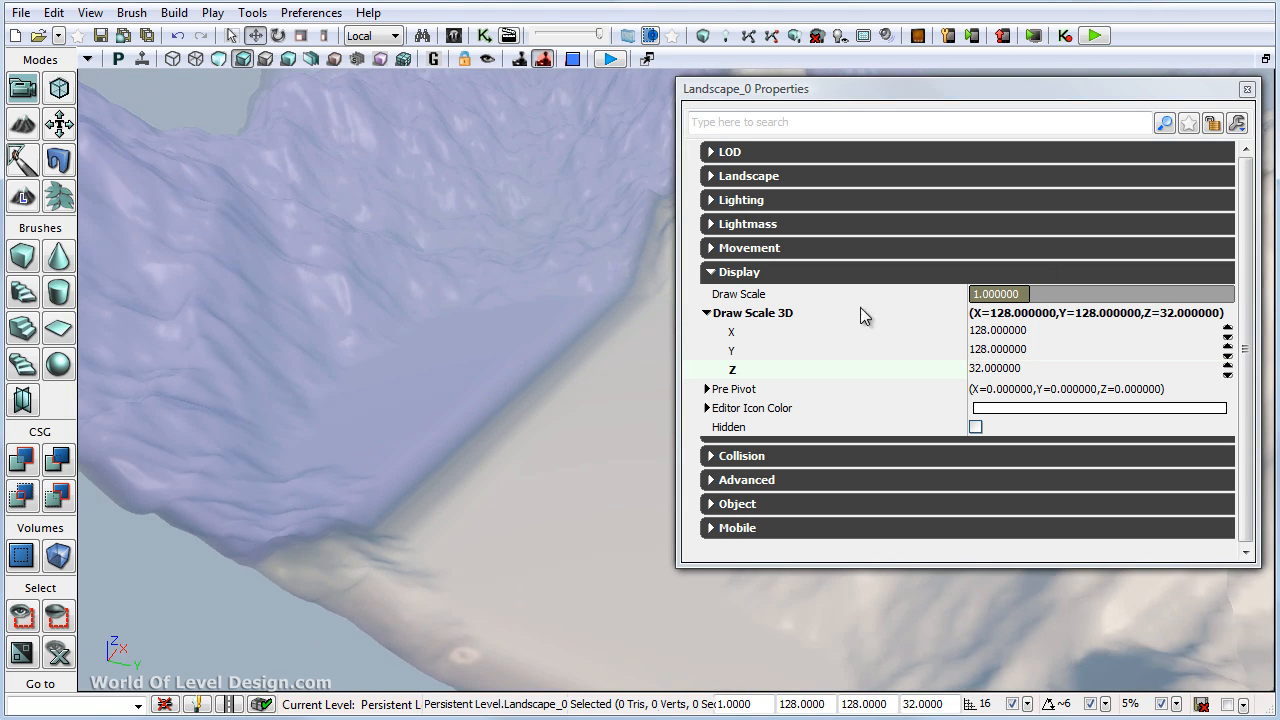
{"action": "left_click", "coordinate": [1247, 91]}
Step: Place the SK_CH_IronGuard_MaleA skeletal mesh from the Content Browser on the flat ground of the landscape for scale
{"action": "mouse_move", "coordinate": [632, 431]}
{"action": "right_mouse_down"}
{"action": "mouse_move", "coordinate": [689, 343]}
{"action": "mouse_move", "coordinate": [634, 430]}
{"action": "right_mouse_up"}
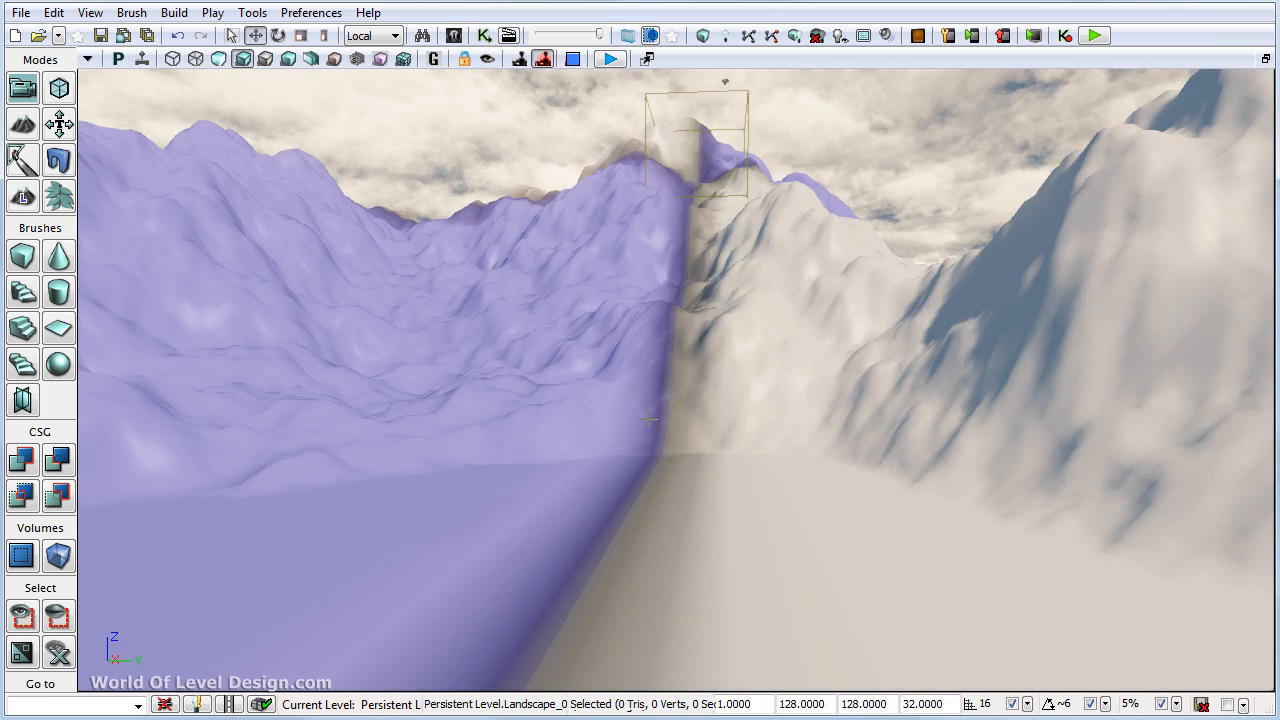
{"action": "right_click_drag", "start_coordinate": [649, 419], "coordinate": [302, 481]}
{"action": "right_click_drag", "start_coordinate": [649, 427], "coordinate": [857, 430]}
{"action": "mouse_move", "coordinate": [648, 427]}
{"action": "right_mouse_down"}
{"action": "mouse_move", "coordinate": [663, 503]}
{"action": "mouse_move", "coordinate": [654, 409]}
{"action": "right_mouse_up"}
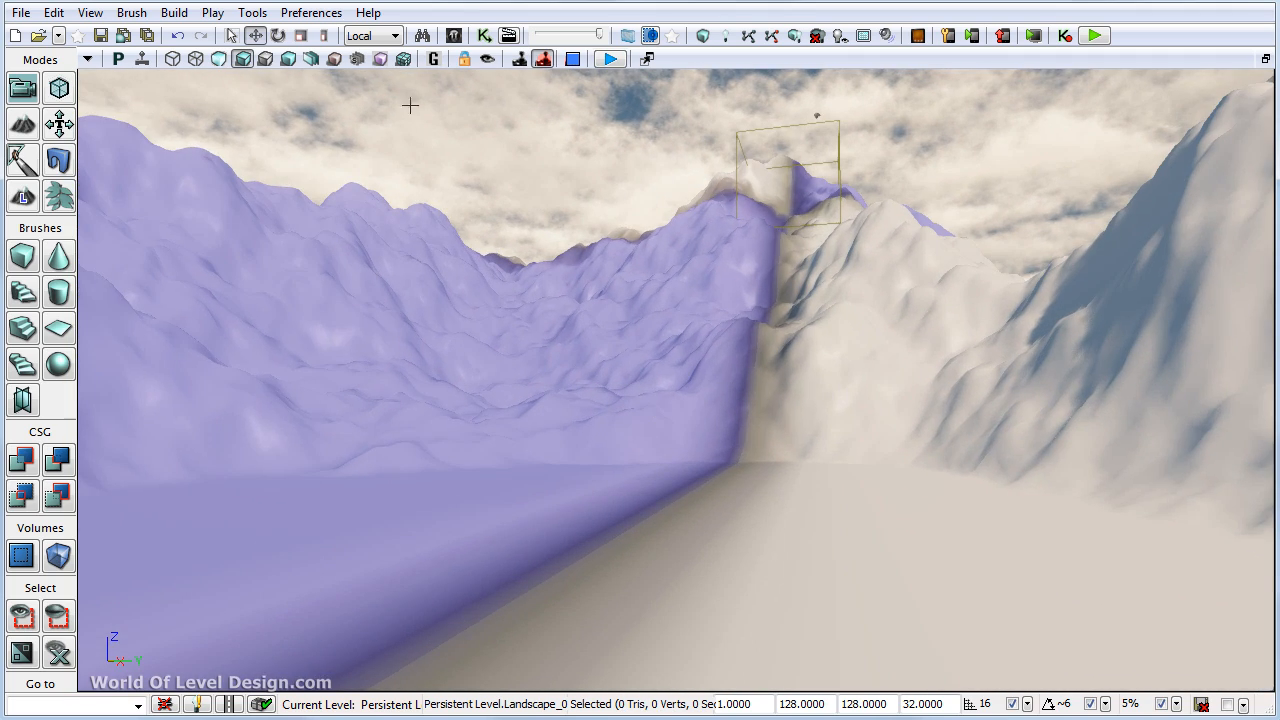
{"action": "left_click", "coordinate": [463, 41]}
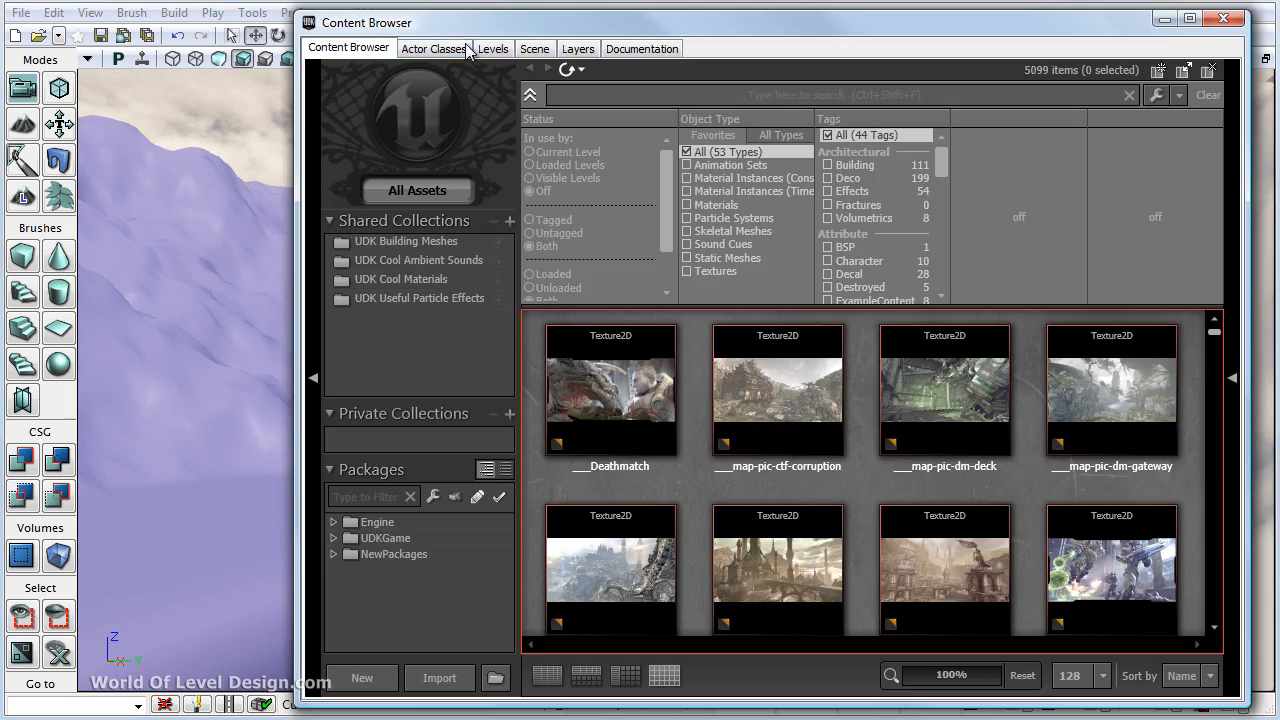
{"action": "left_click", "coordinate": [761, 224]}
{"action": "left_click", "coordinate": [593, 502]}
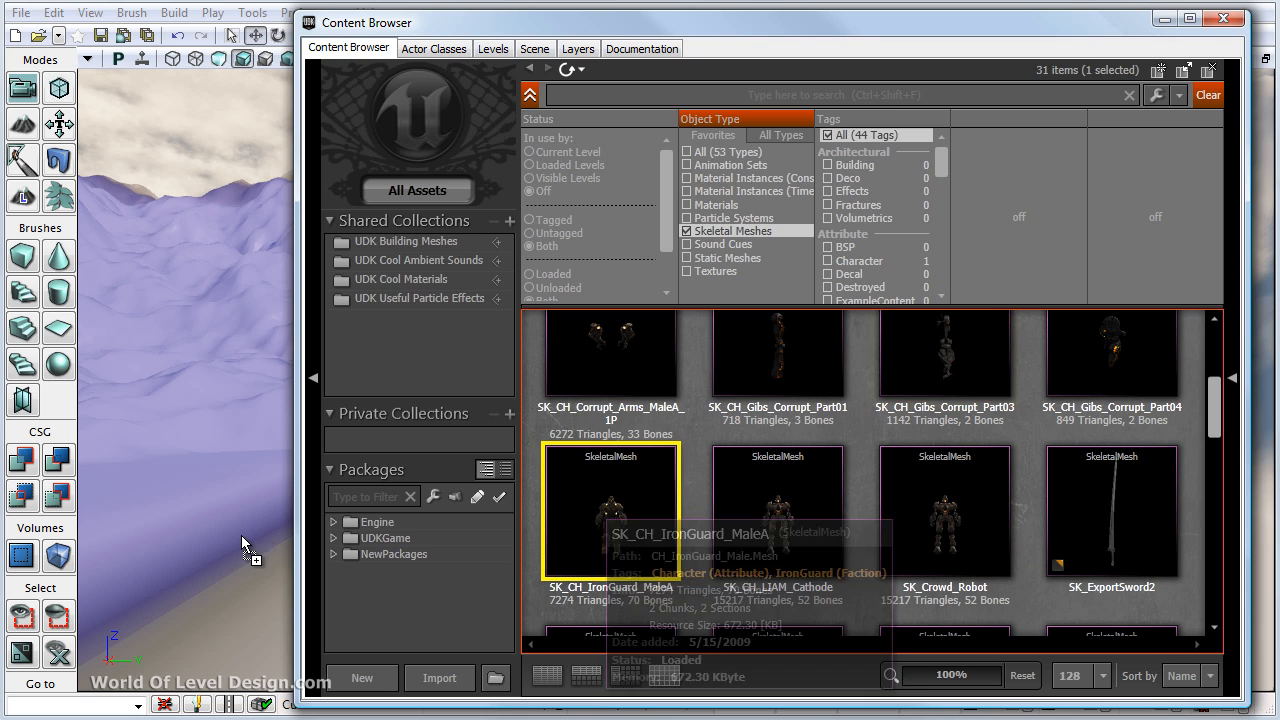
{"action": "left_click", "coordinate": [1225, 19]}
{"action": "left_click_drag", "start_coordinate": [603, 383], "coordinate": [120, 261]}
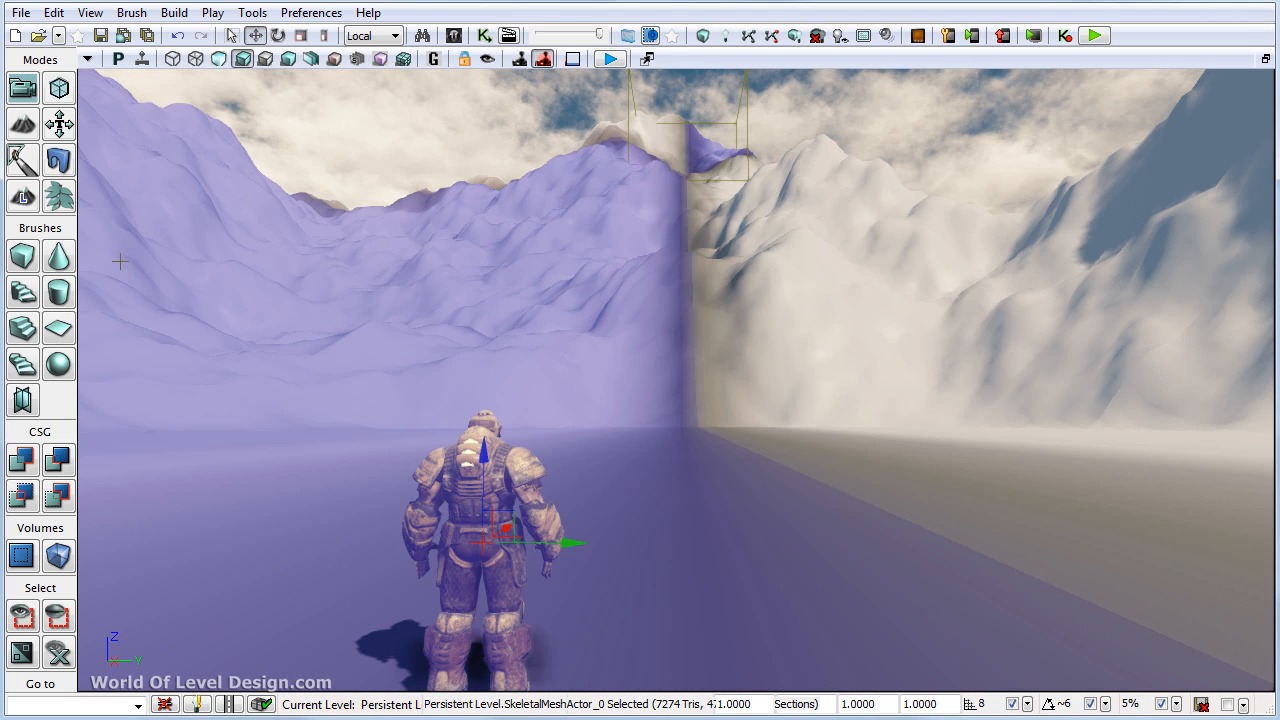
{"action": "left_click", "coordinate": [18, 200]}
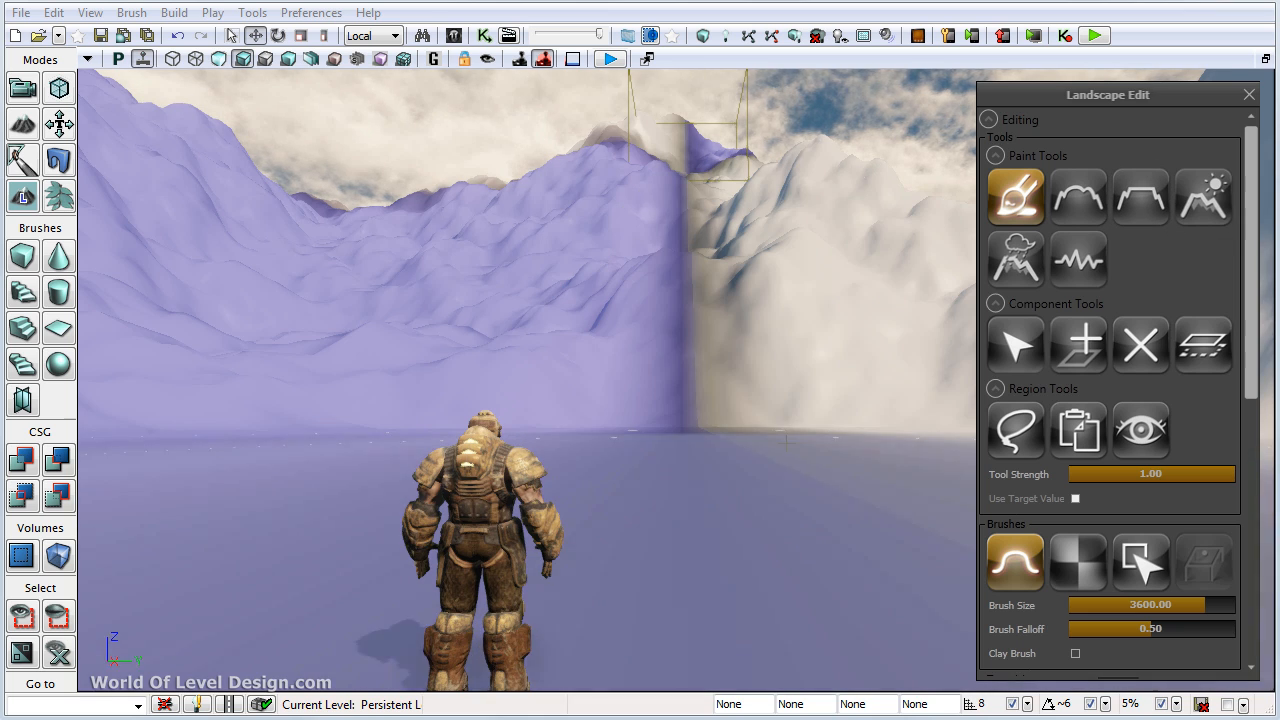
{"action": "right_click_drag", "start_coordinate": [786, 441], "coordinate": [786, 438]}
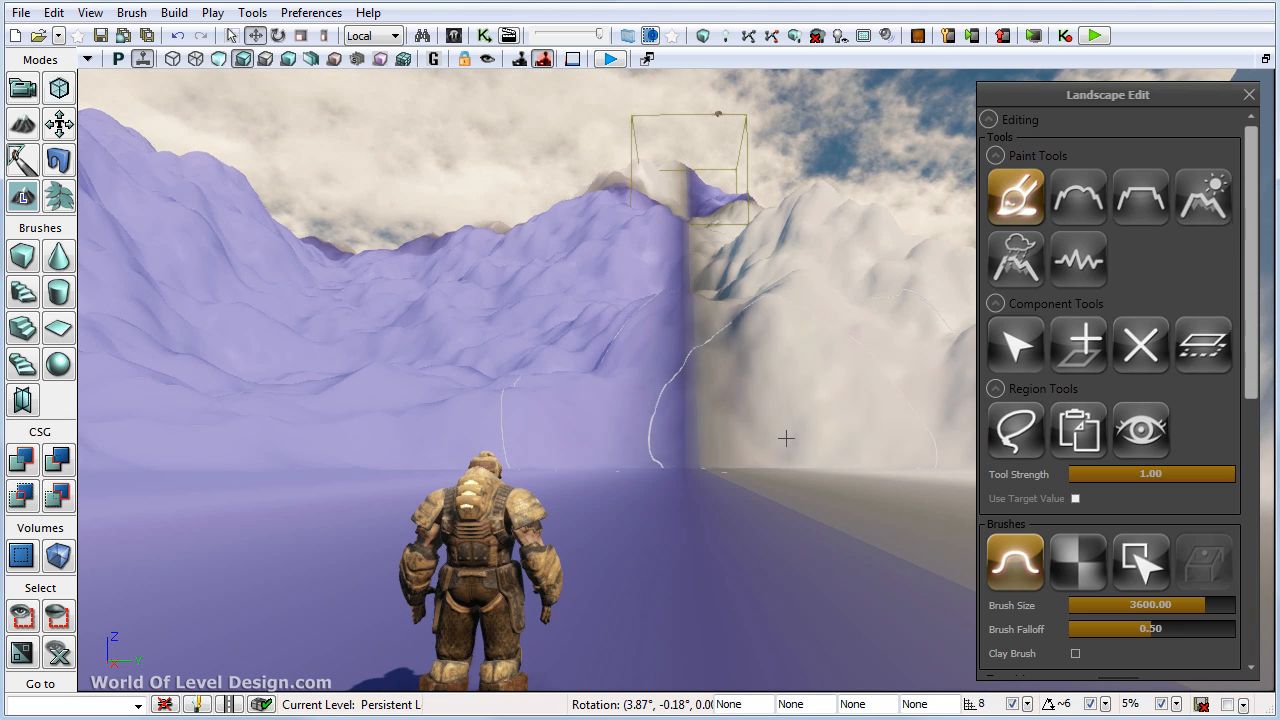
{"action": "key", "text": "ctrl+r"}
{"action": "left_click", "coordinate": [1249, 96]}
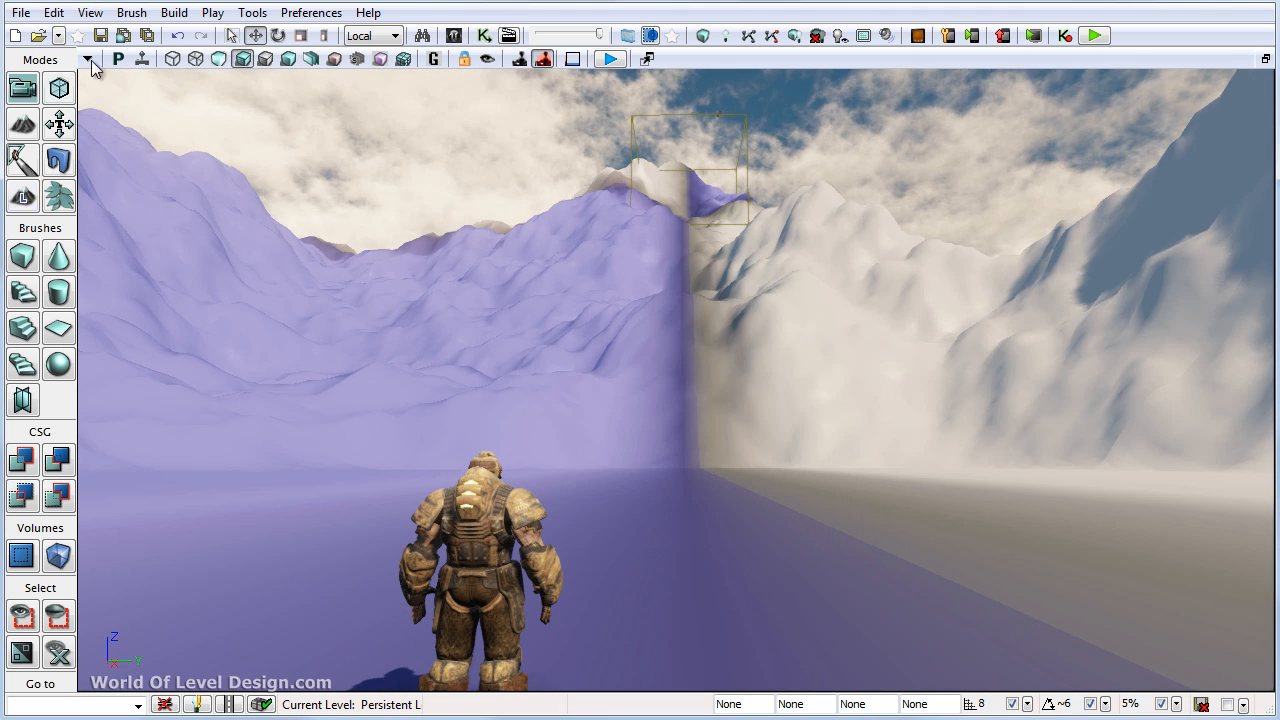
Step: Delete the character mesh and the current landscape from the level
{"action": "left_click", "coordinate": [507, 519]}
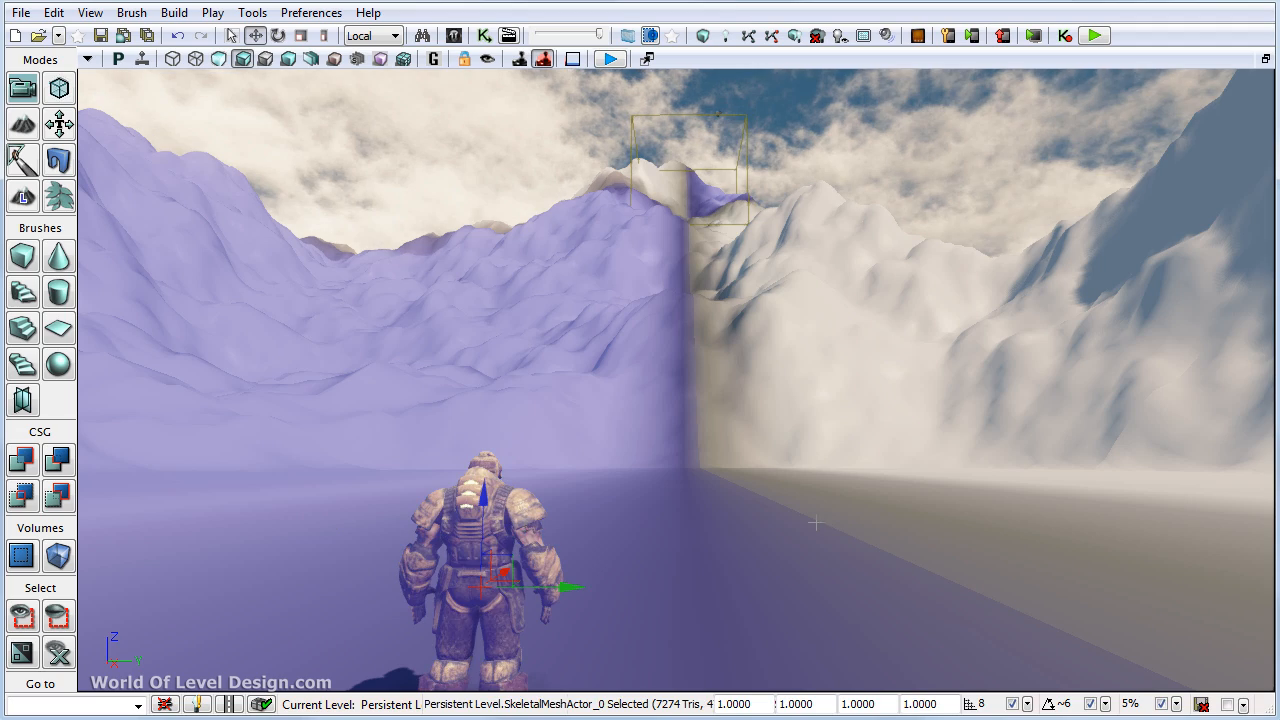
{"action": "key", "text": "Delete"}
{"action": "right_click_drag", "start_coordinate": [848, 538], "coordinate": [850, 546]}
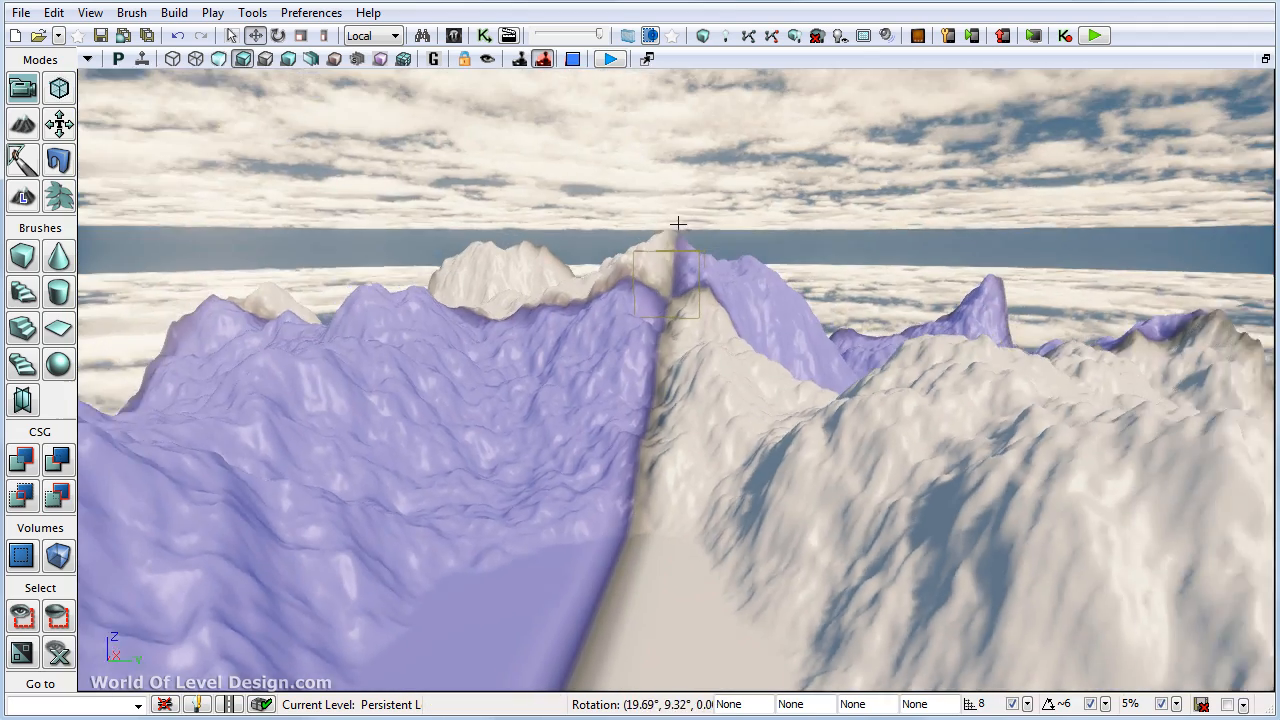
{"action": "right_click_drag", "start_coordinate": [677, 220], "coordinate": [677, 224]}
{"action": "left_click", "coordinate": [724, 417]}
{"action": "key", "text": "Delete"}
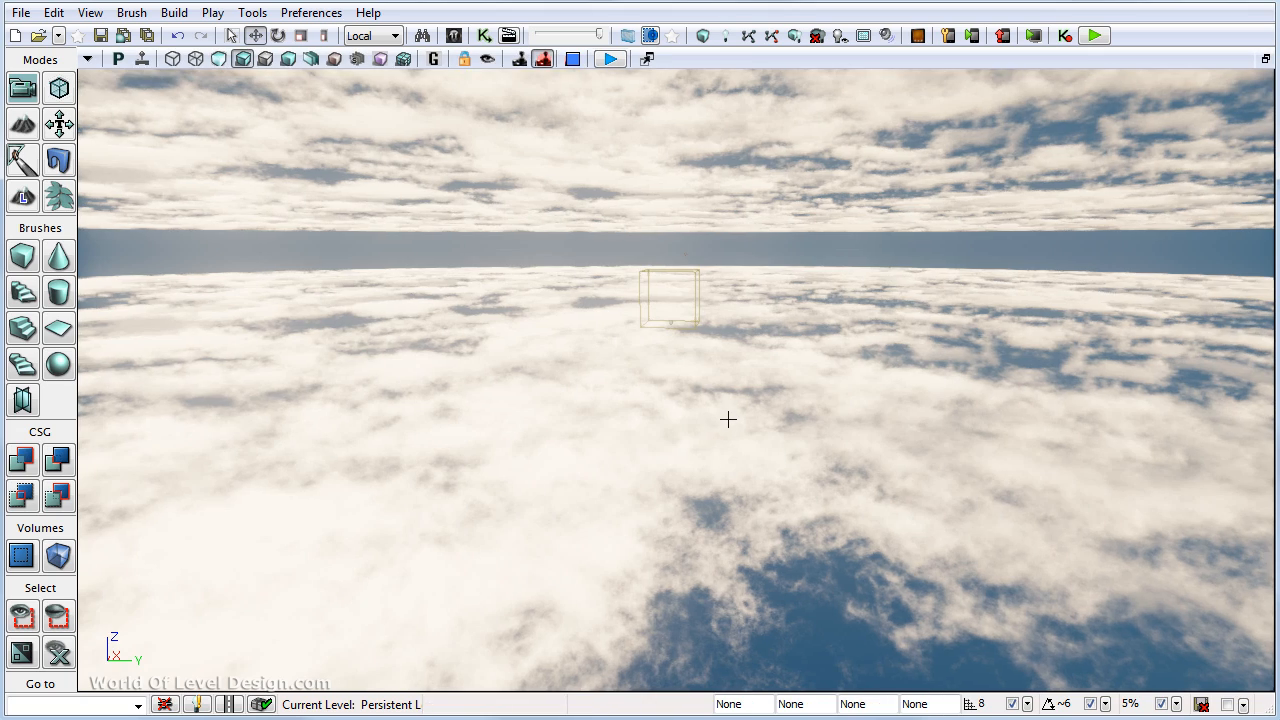
Step: Create a new landscape from heightmap-d-clouds.raw with unsigned PC format at 509 x 509 vertices, and leave landscape mode
{"action": "right_click_drag", "start_coordinate": [726, 420], "coordinate": [740, 397]}
{"action": "left_click", "coordinate": [21, 198]}
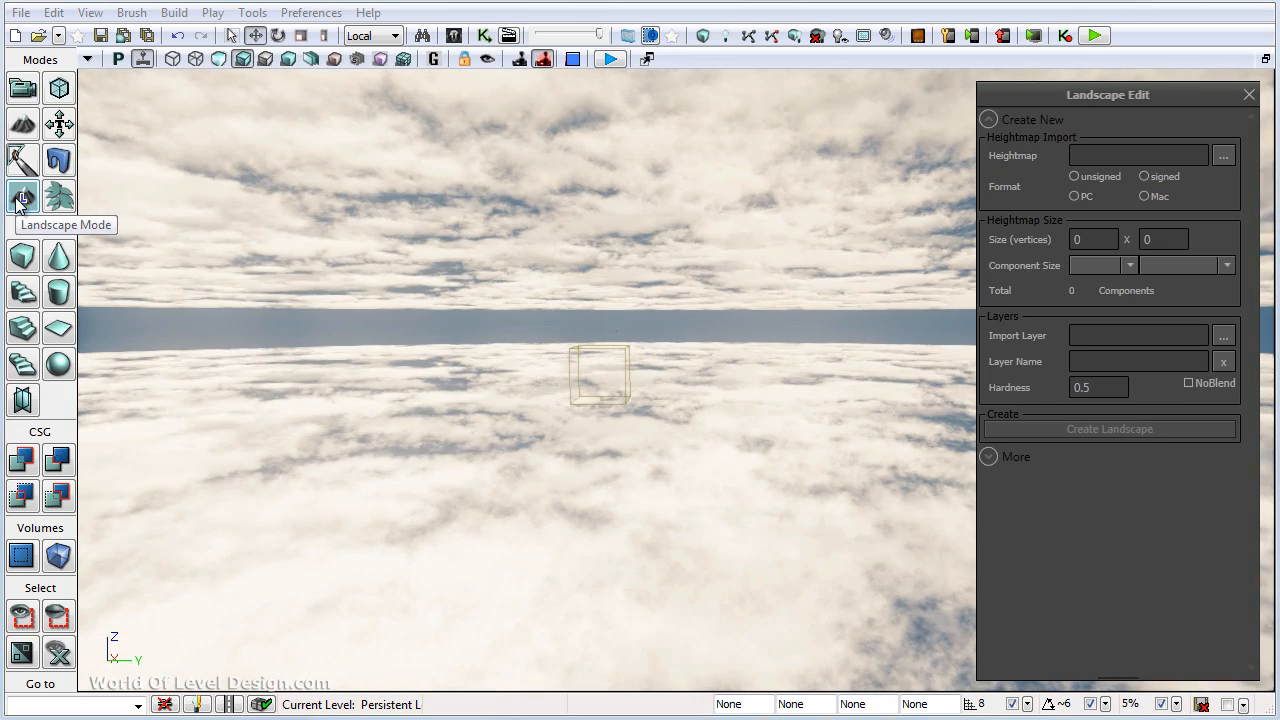
{"action": "left_click", "coordinate": [1224, 157]}
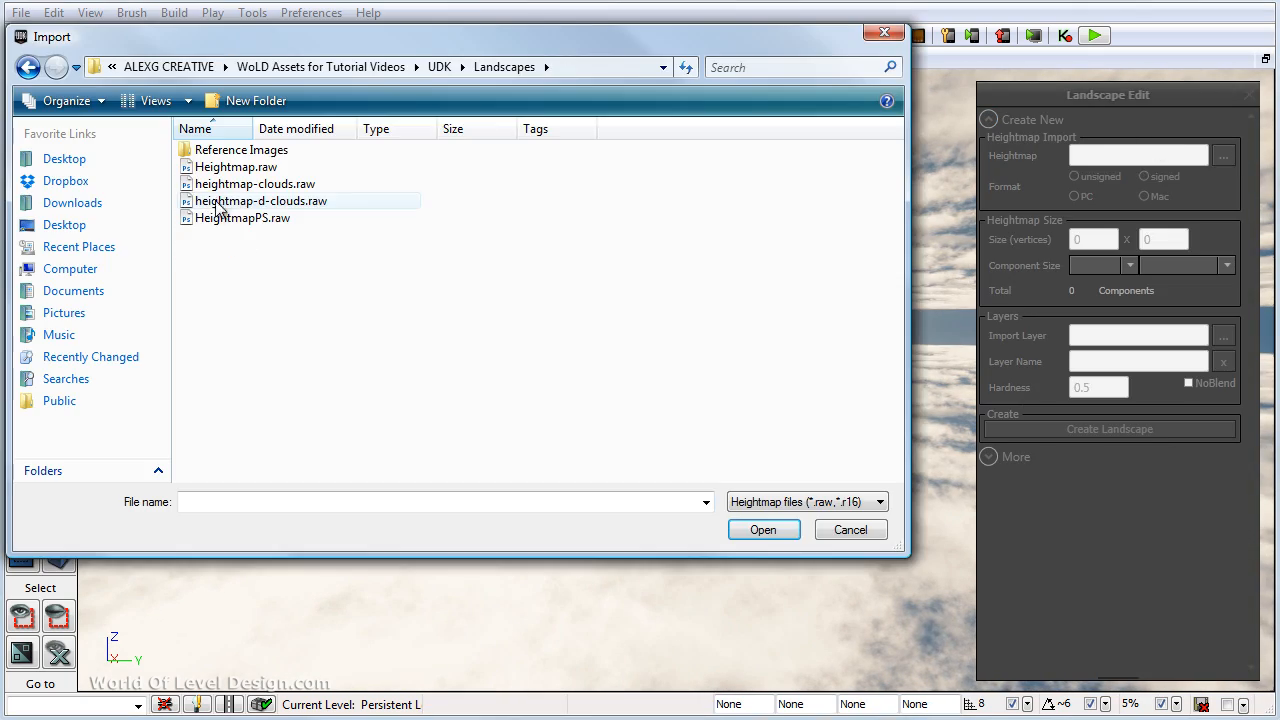
{"action": "left_click", "coordinate": [240, 201]}
{"action": "double_click", "coordinate": [288, 205]}
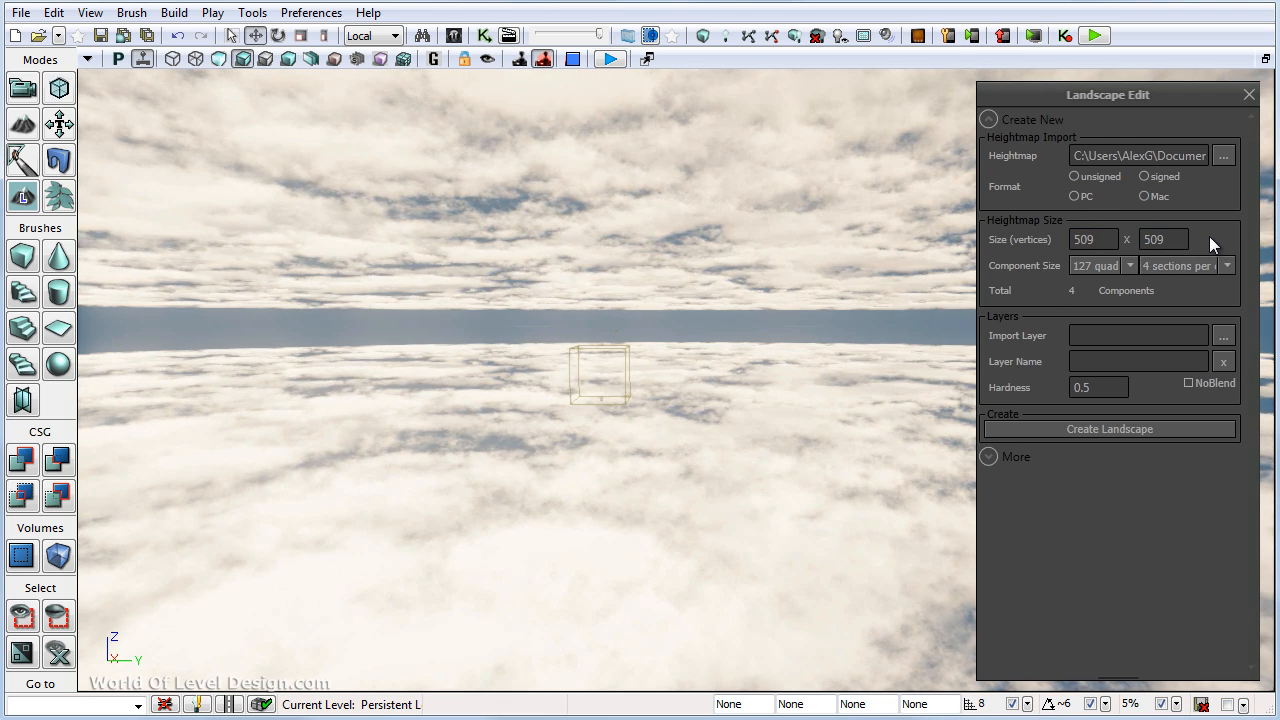
{"action": "left_click", "coordinate": [1096, 177]}
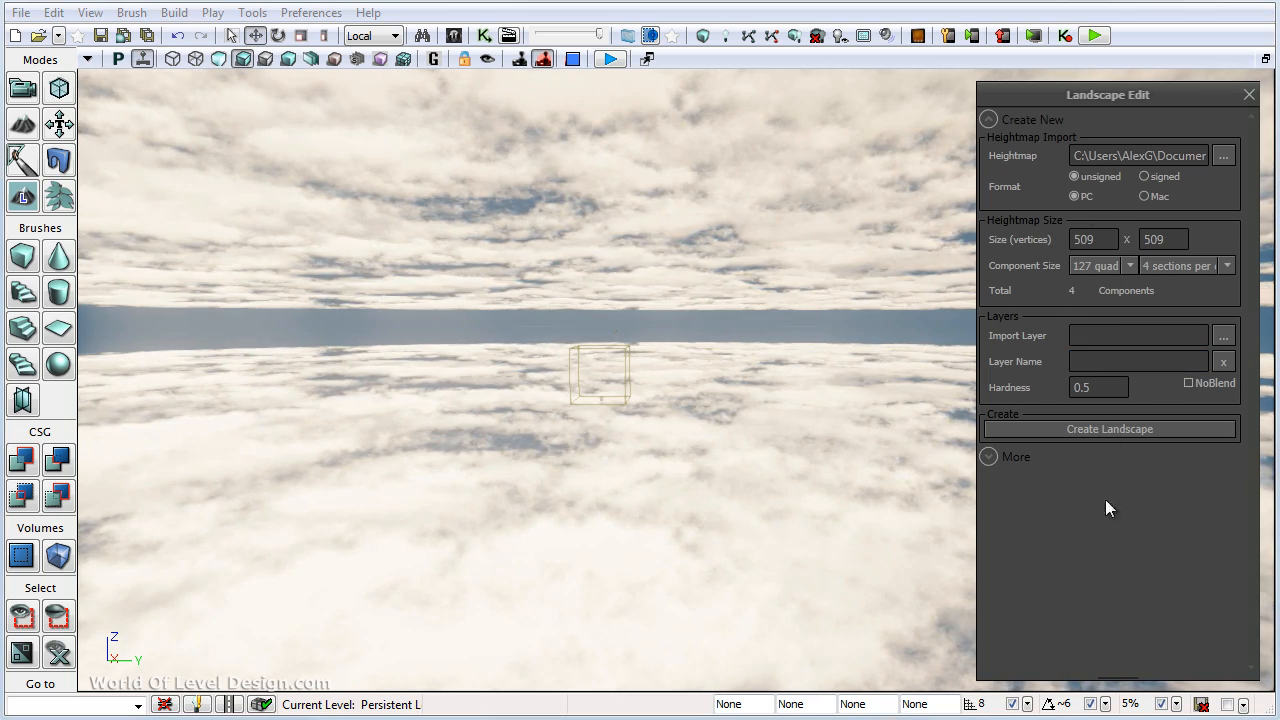
{"action": "left_click", "coordinate": [1115, 430]}
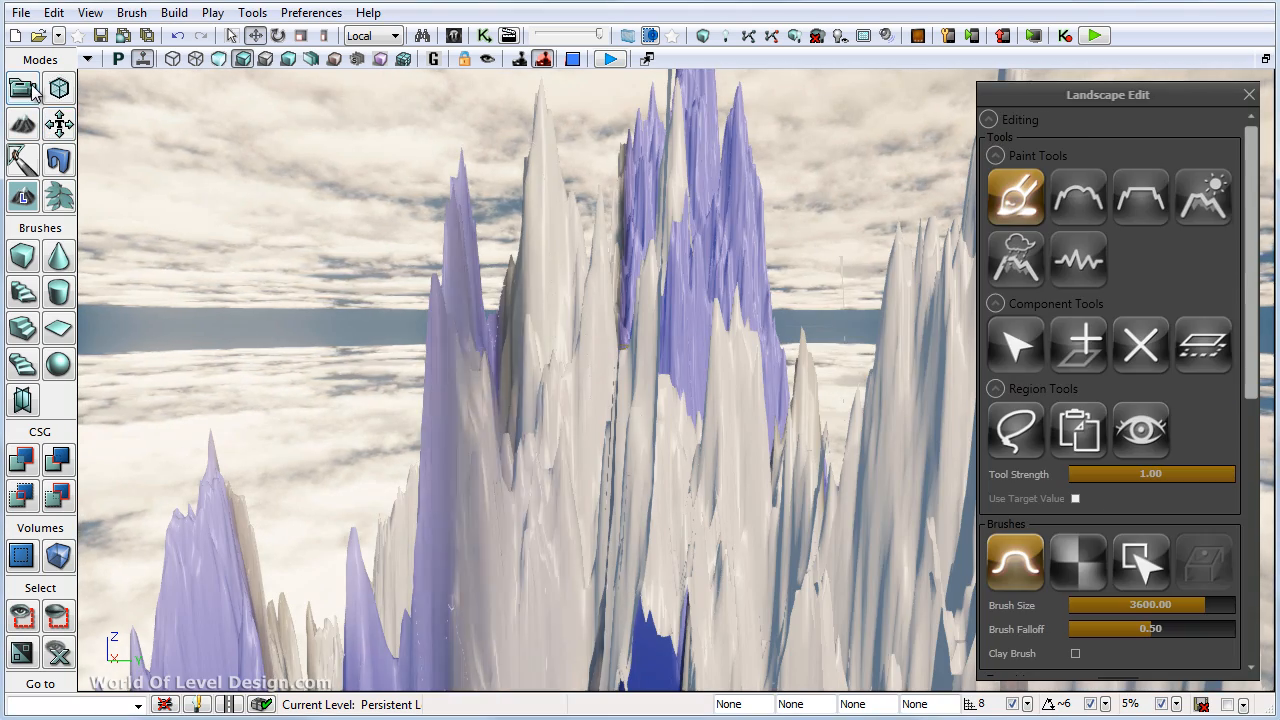
{"action": "left_click", "coordinate": [24, 89]}
Step: Open the new landscape's properties and set its Draw Scale 3D Z to 64
{"action": "right_click_drag", "start_coordinate": [651, 294], "coordinate": [706, 316]}
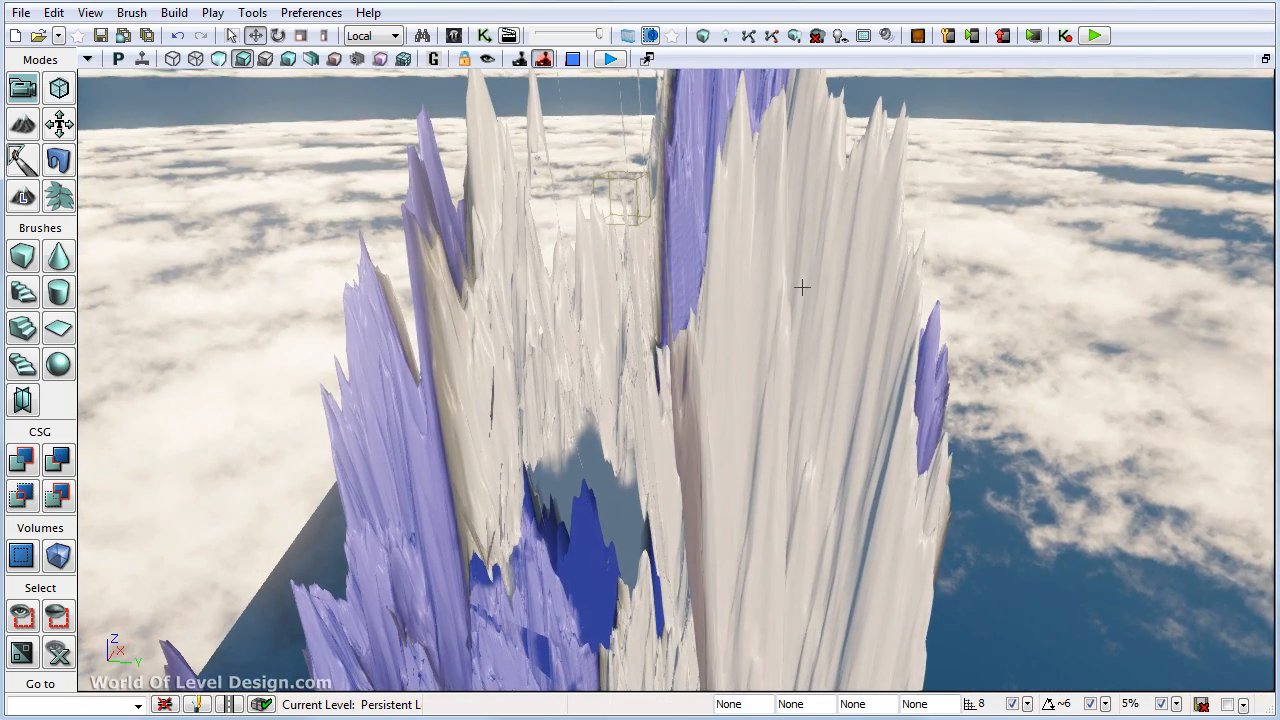
{"action": "double_click", "coordinate": [802, 287]}
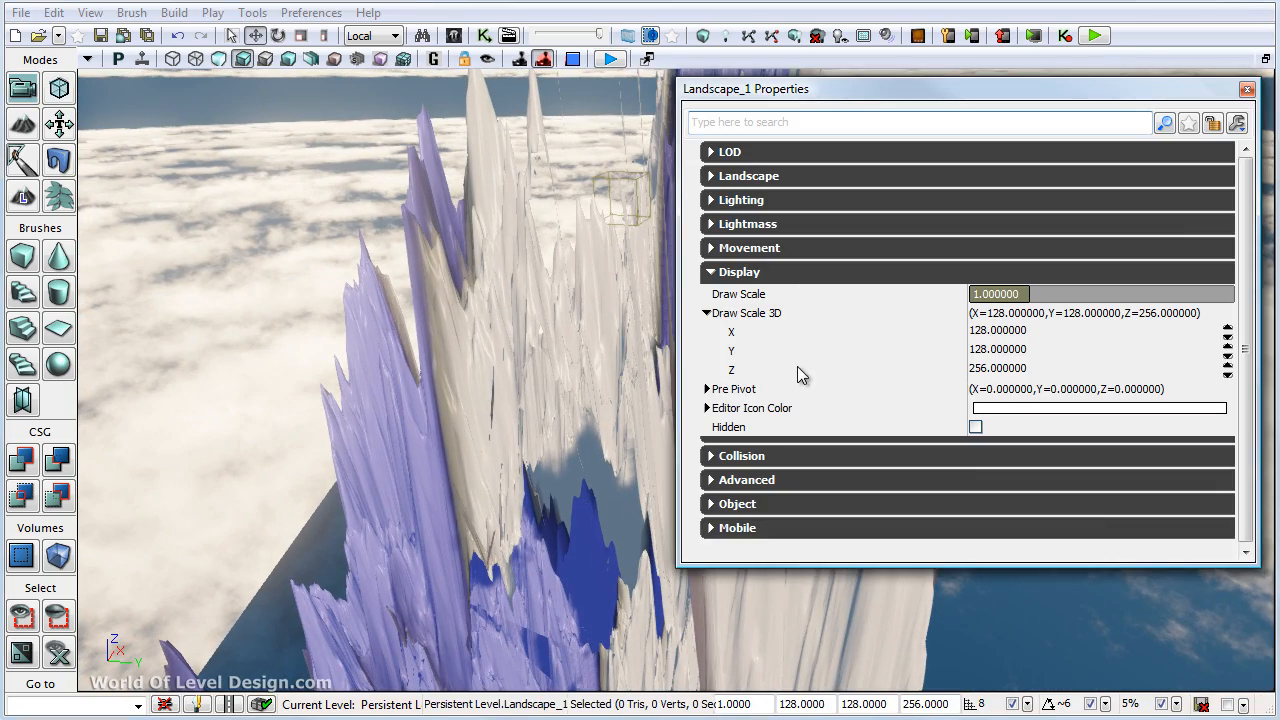
{"action": "left_click", "coordinate": [1036, 368]}
{"action": "type", "text": "64"}
{"action": "key", "text": "Return"}
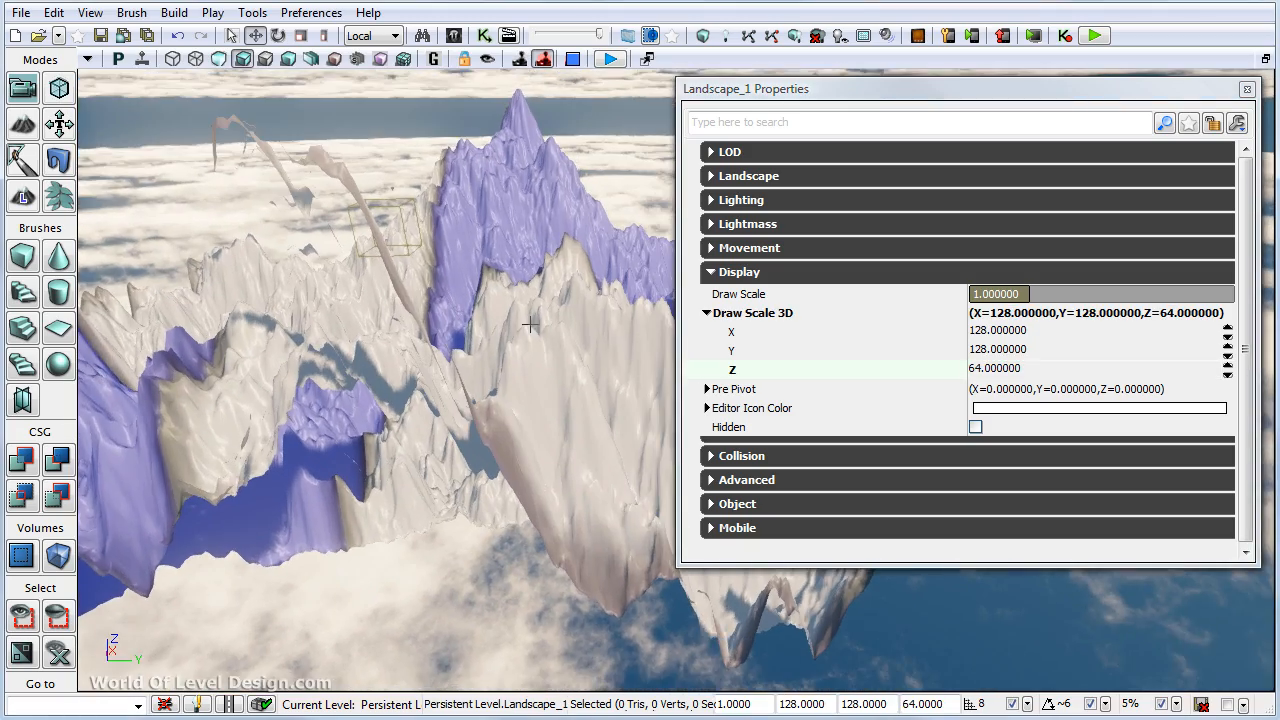
{"action": "right_click_drag", "start_coordinate": [530, 324], "coordinate": [494, 320]}
Step: Try Draw Scale 3D Z values of 32 and 16 on the landscape, viewing the terrain at each value
{"action": "left_click", "coordinate": [1028, 372]}
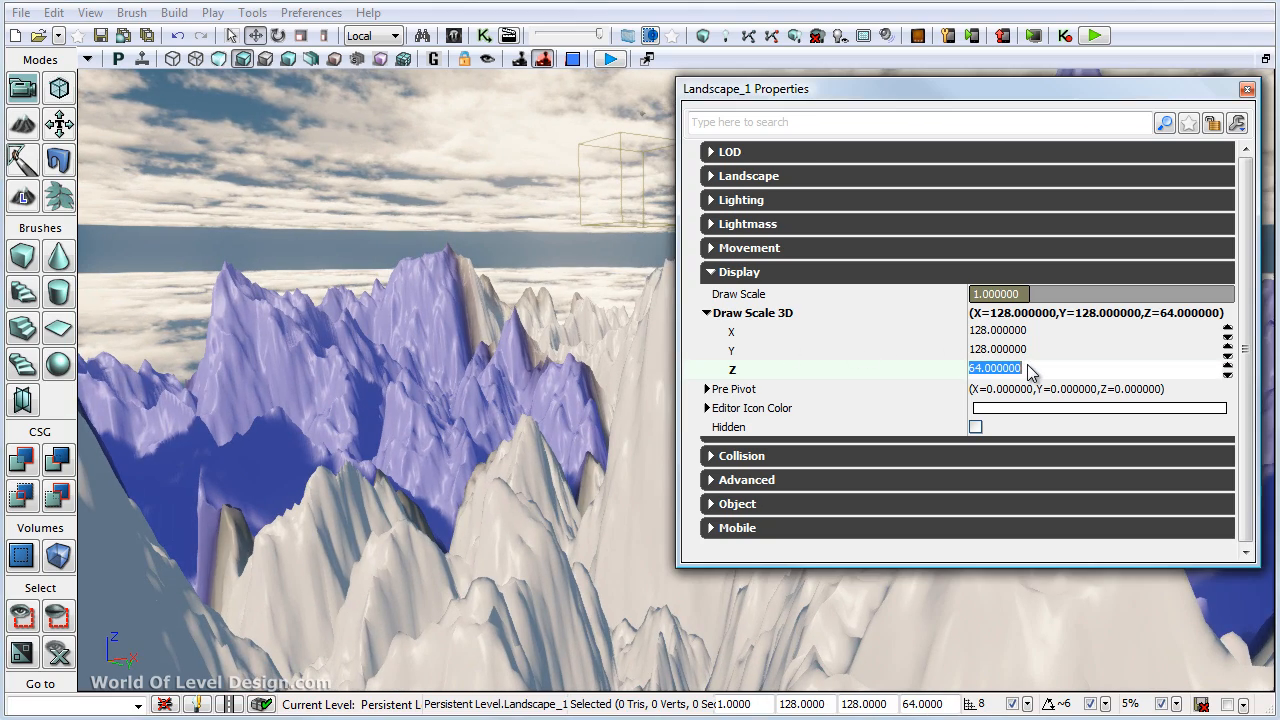
{"action": "type", "text": "32"}
{"action": "key", "text": "Return"}
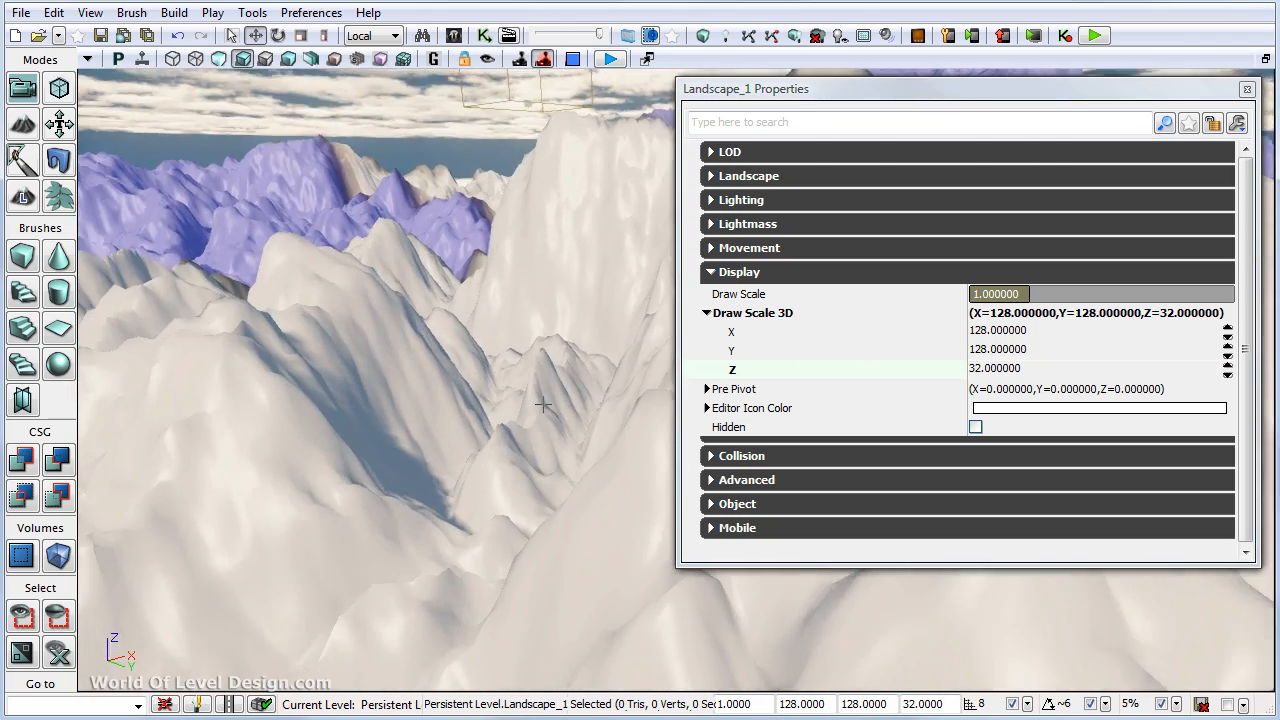
{"action": "right_click_drag", "start_coordinate": [543, 405], "coordinate": [377, 405]}
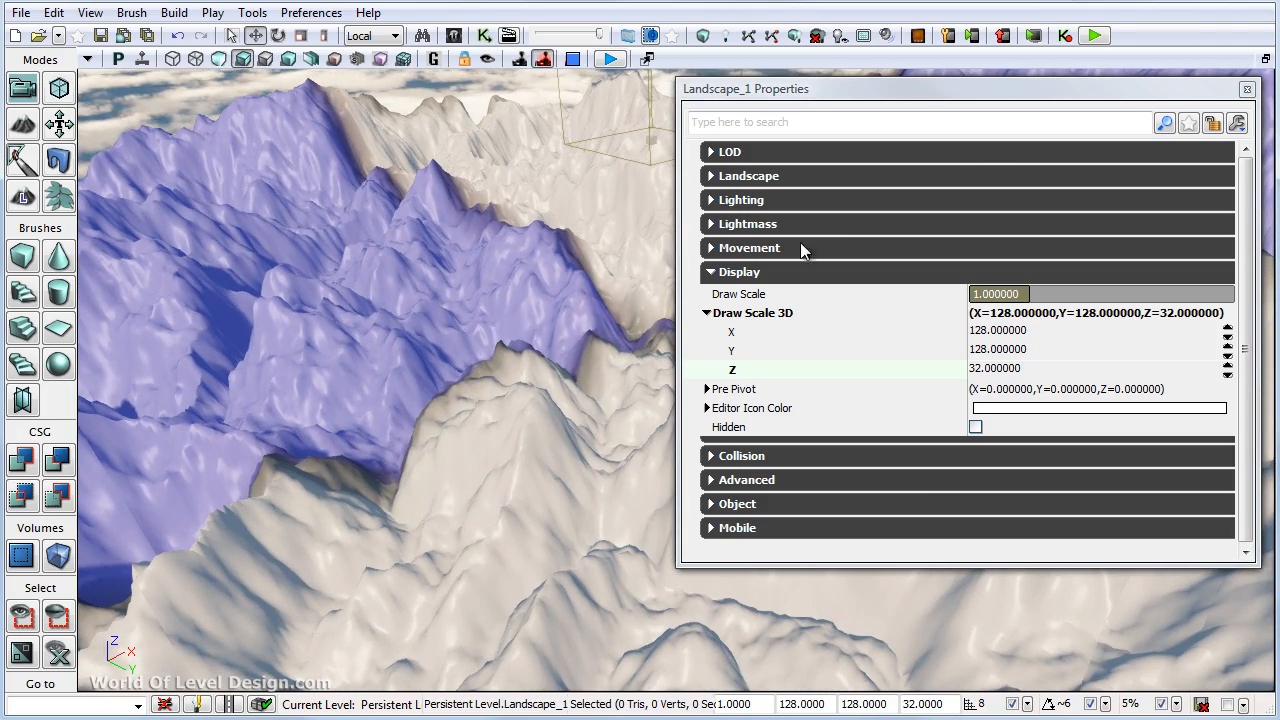
{"action": "left_click", "coordinate": [1000, 368]}
{"action": "type", "text": "16"}
{"action": "key", "text": "Return"}
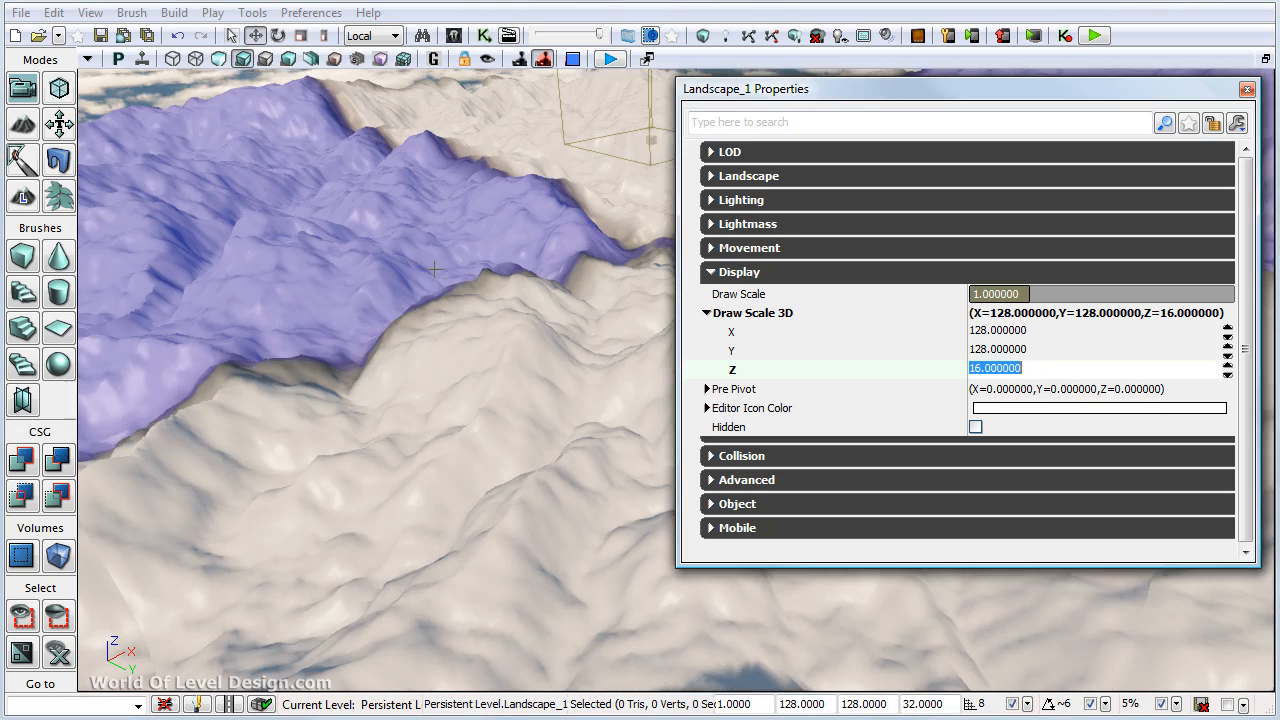
{"action": "right_click_drag", "start_coordinate": [467, 236], "coordinate": [310, 307]}
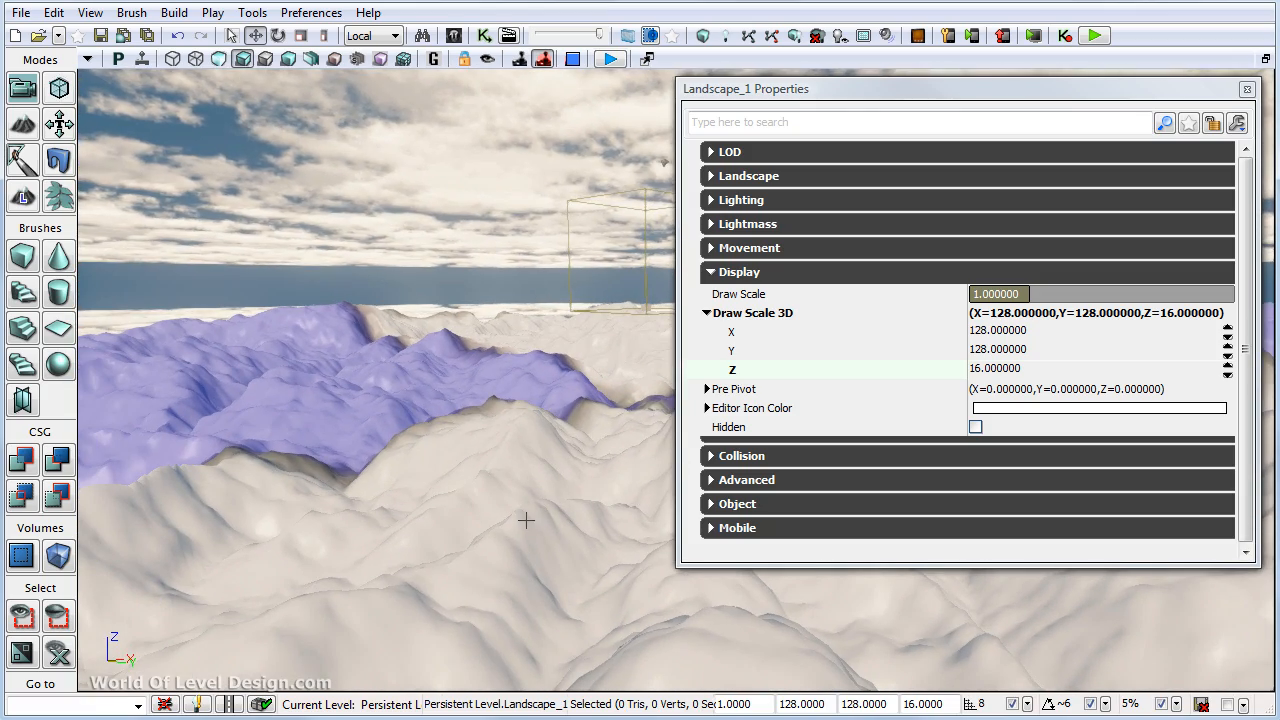
{"action": "right_click_drag", "start_coordinate": [526, 520], "coordinate": [502, 607]}
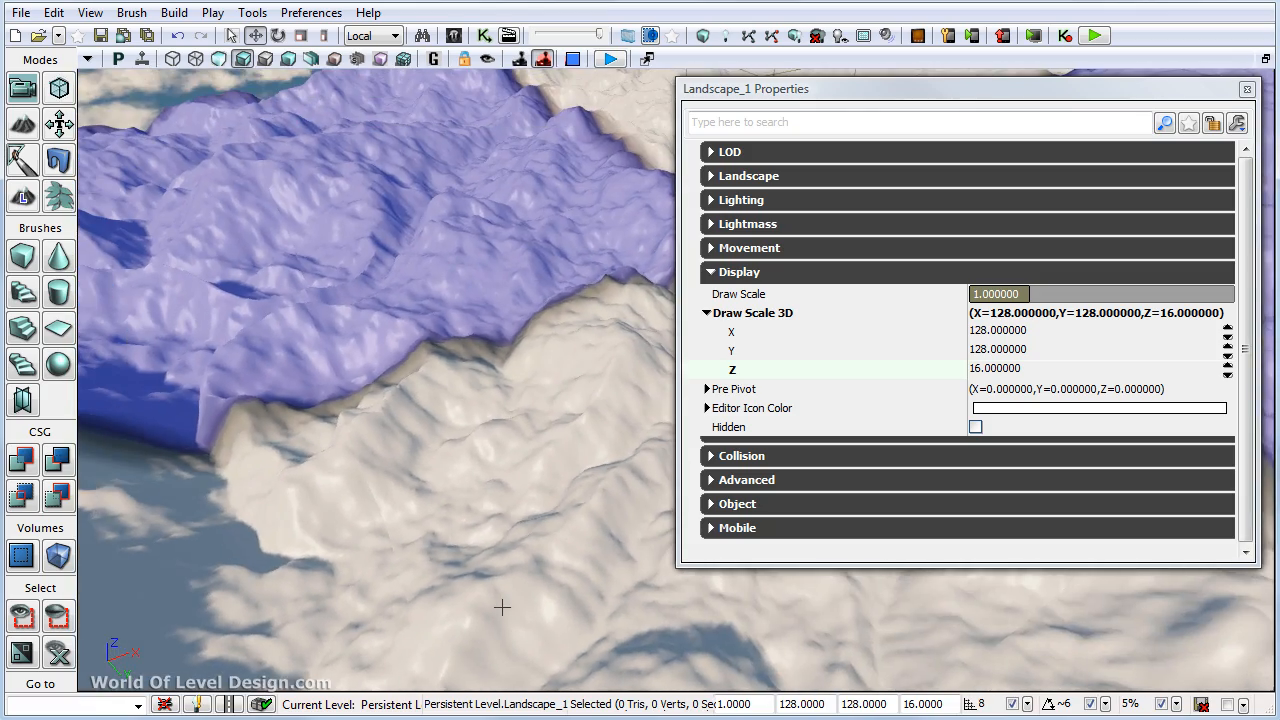
Step: Set the landscape's Draw Scale 3D Z back to 32
{"action": "left_click", "coordinate": [1057, 365]}
{"action": "type", "text": "32"}
{"action": "key", "text": "Return"}
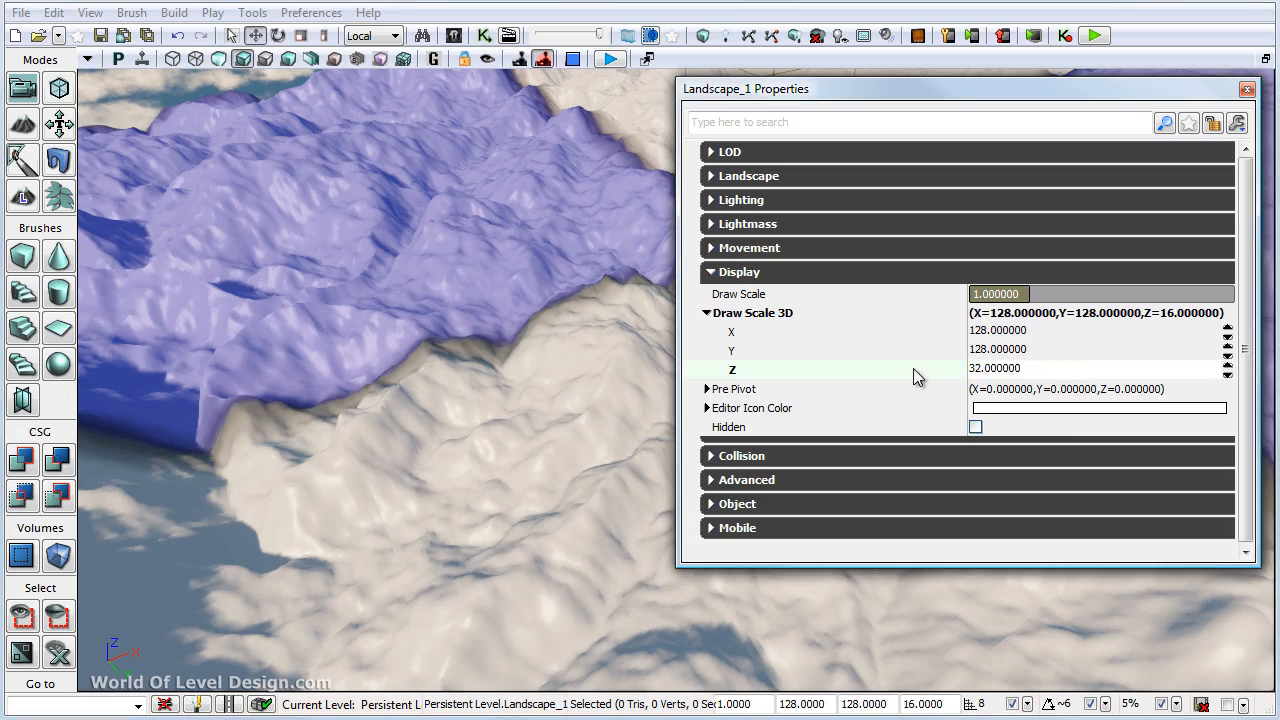
{"action": "right_click_drag", "start_coordinate": [586, 331], "coordinate": [539, 408]}
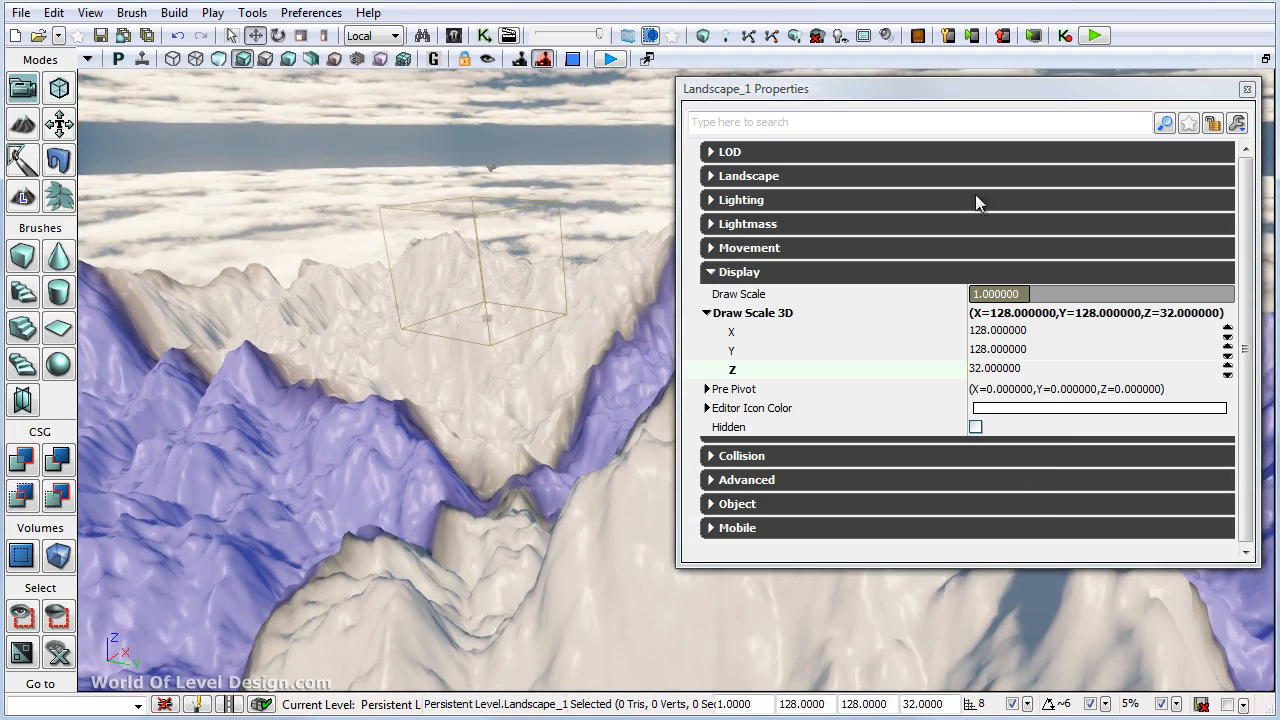
Step: Close the landscape's properties, view the terrain and delete the landscape
{"action": "left_click", "coordinate": [1247, 89]}
{"action": "right_click_drag", "start_coordinate": [915, 376], "coordinate": [998, 356]}
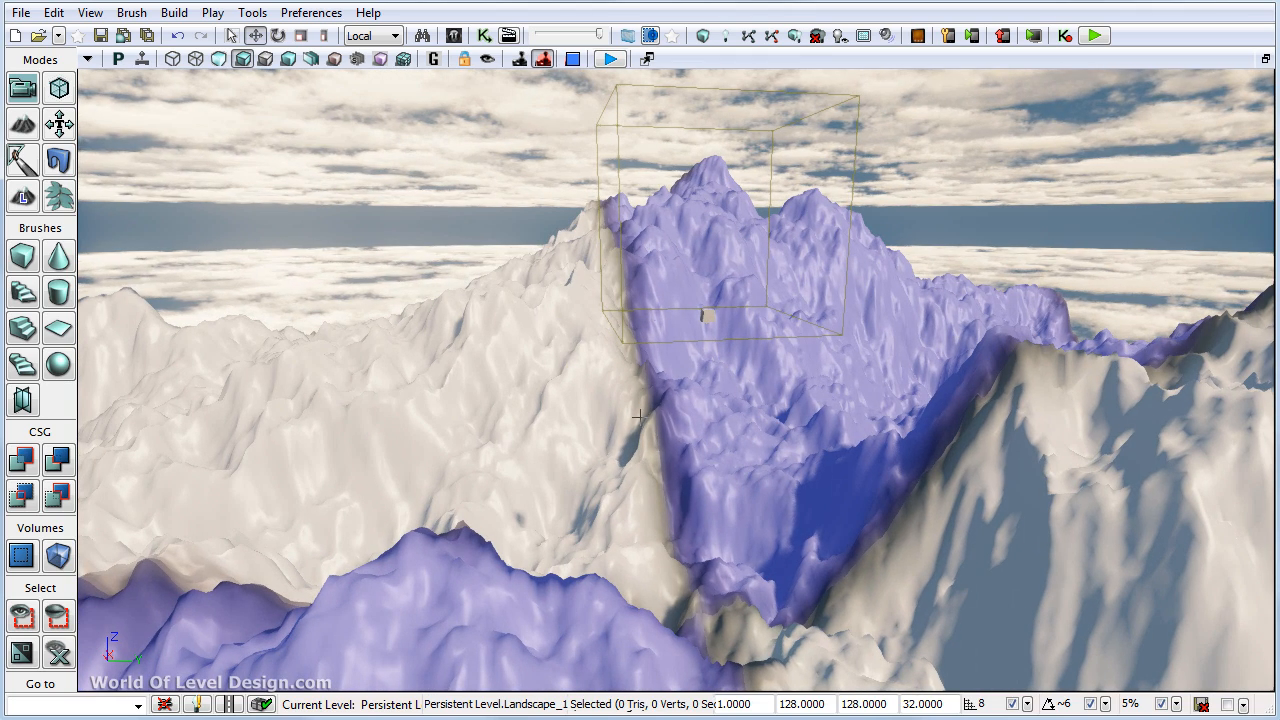
{"action": "key", "text": "Delete"}
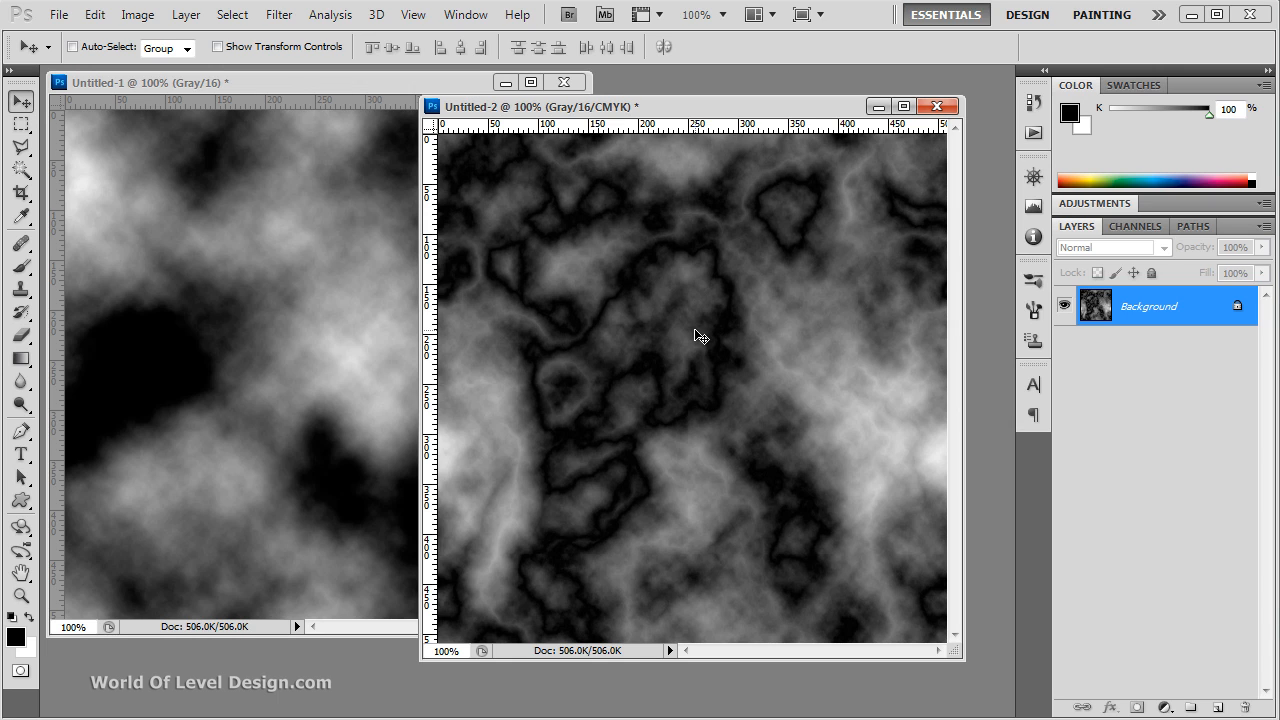
Step: In Photoshop, apply Levels to the Untitled-2 clouds image with input black 26, midtone 0.87 and white 251
{"action": "key", "text": "ctrl+l"}
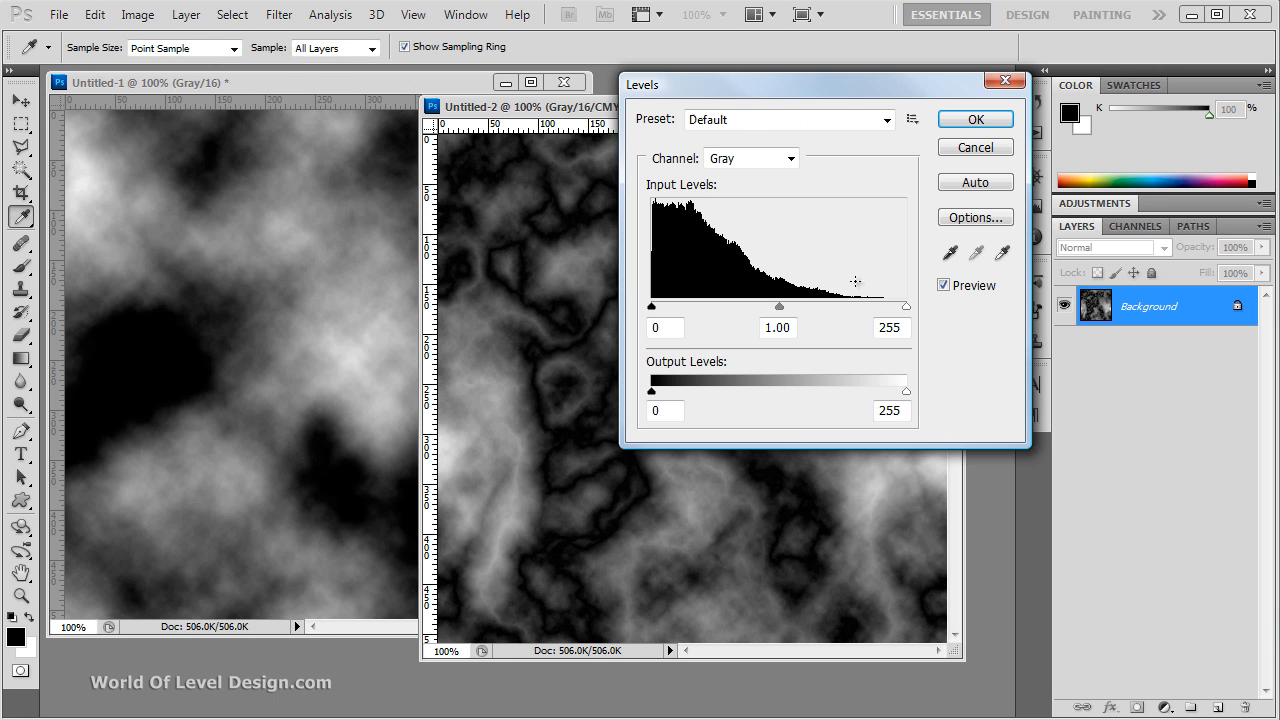
{"action": "left_click_drag", "start_coordinate": [764, 98], "coordinate": [987, 100]}
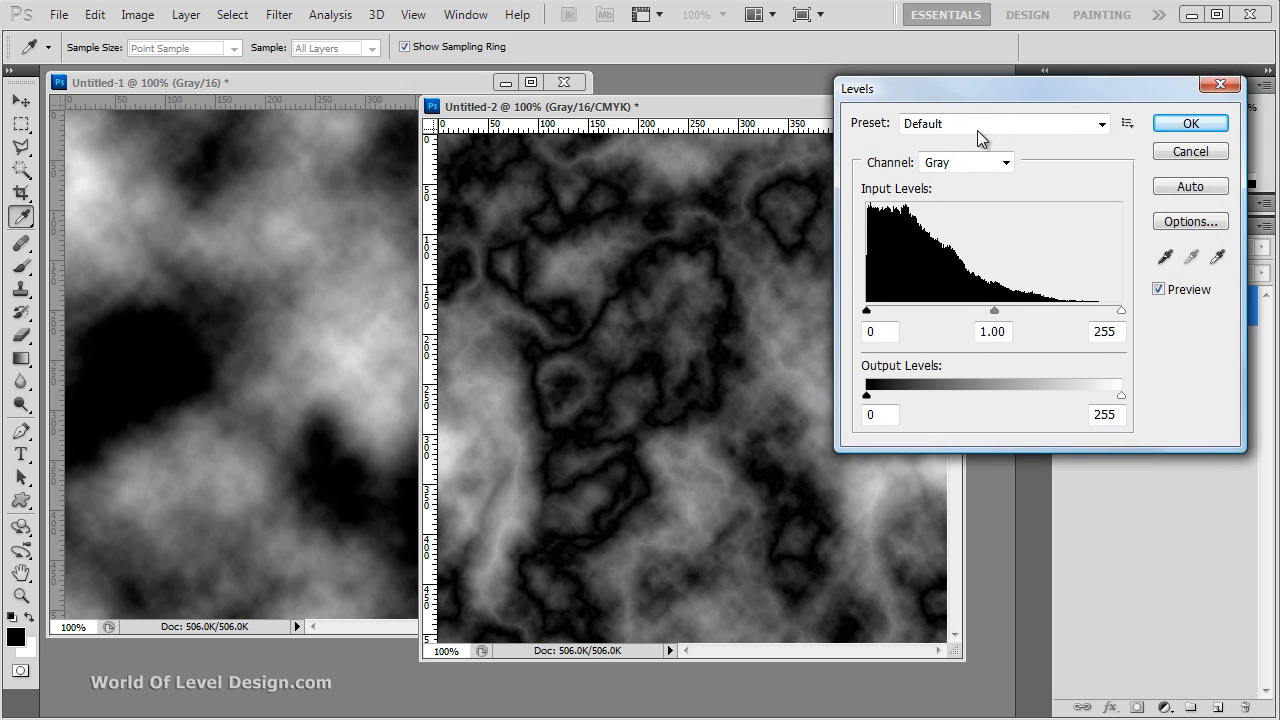
{"action": "left_click_drag", "start_coordinate": [1121, 310], "coordinate": [1117, 310]}
{"action": "left_click_drag", "start_coordinate": [867, 311], "coordinate": [893, 315]}
{"action": "left_click_drag", "start_coordinate": [995, 309], "coordinate": [1015, 311]}
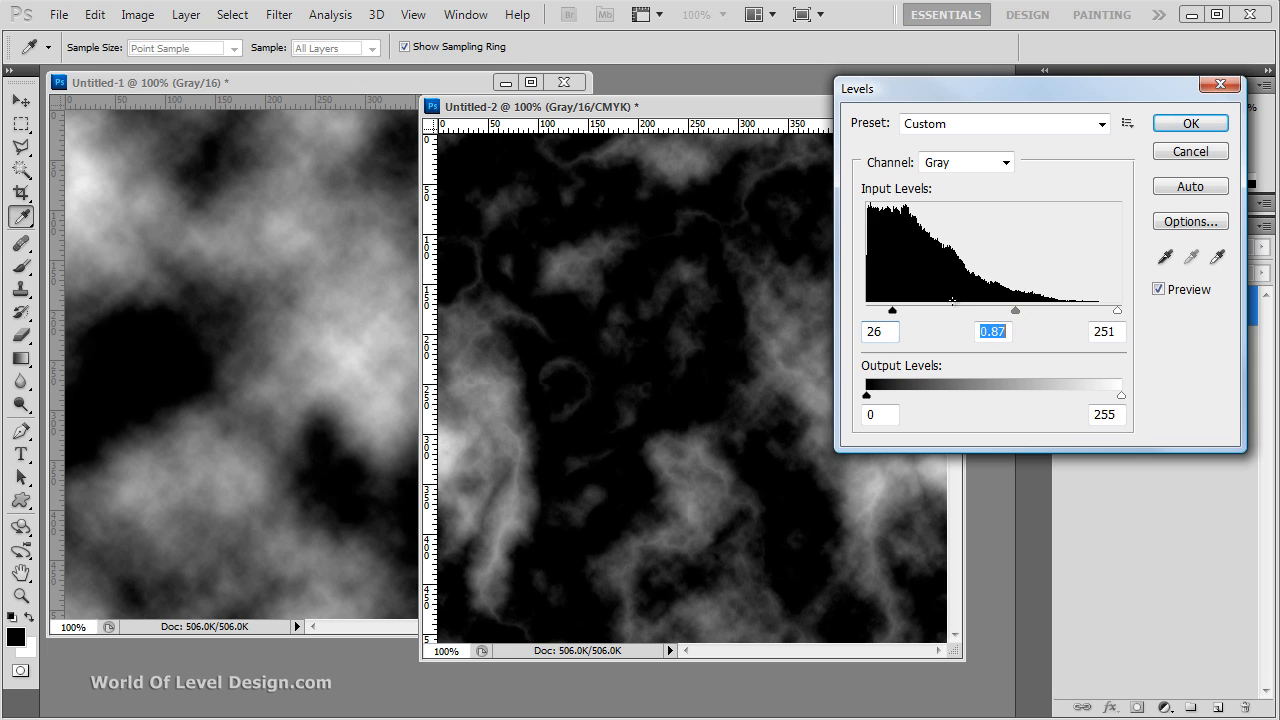
{"action": "left_click", "coordinate": [1190, 123]}
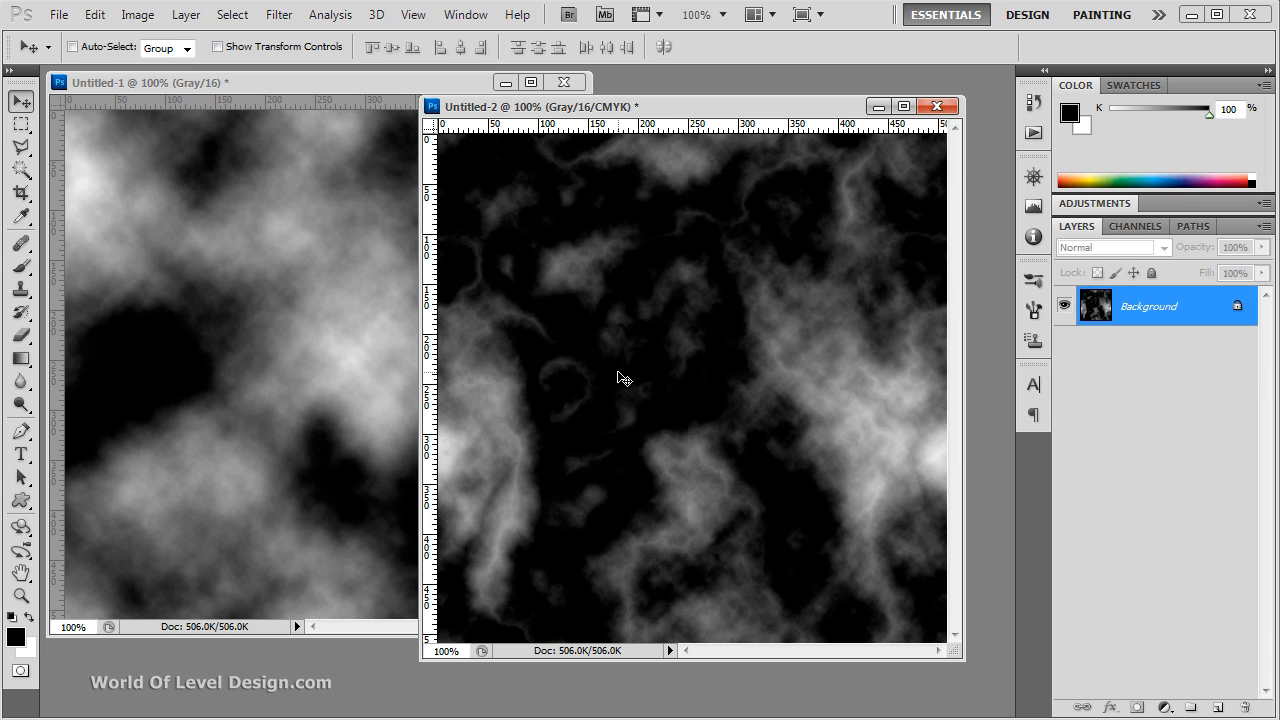
Step: Save the Untitled-2 image in Photoshop Raw format over heightmap-d-clouds.raw, with header 0 and IBM PC byte order
{"action": "left_click", "coordinate": [62, 14]}
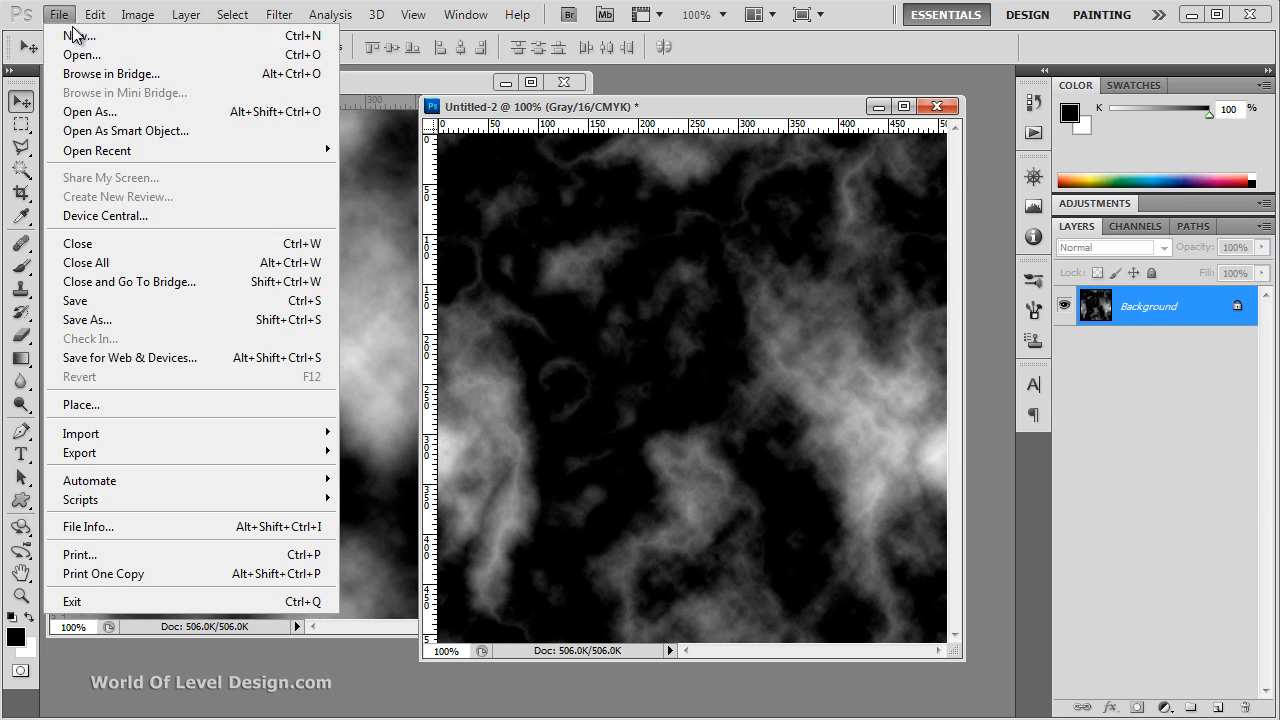
{"action": "left_click", "coordinate": [168, 320]}
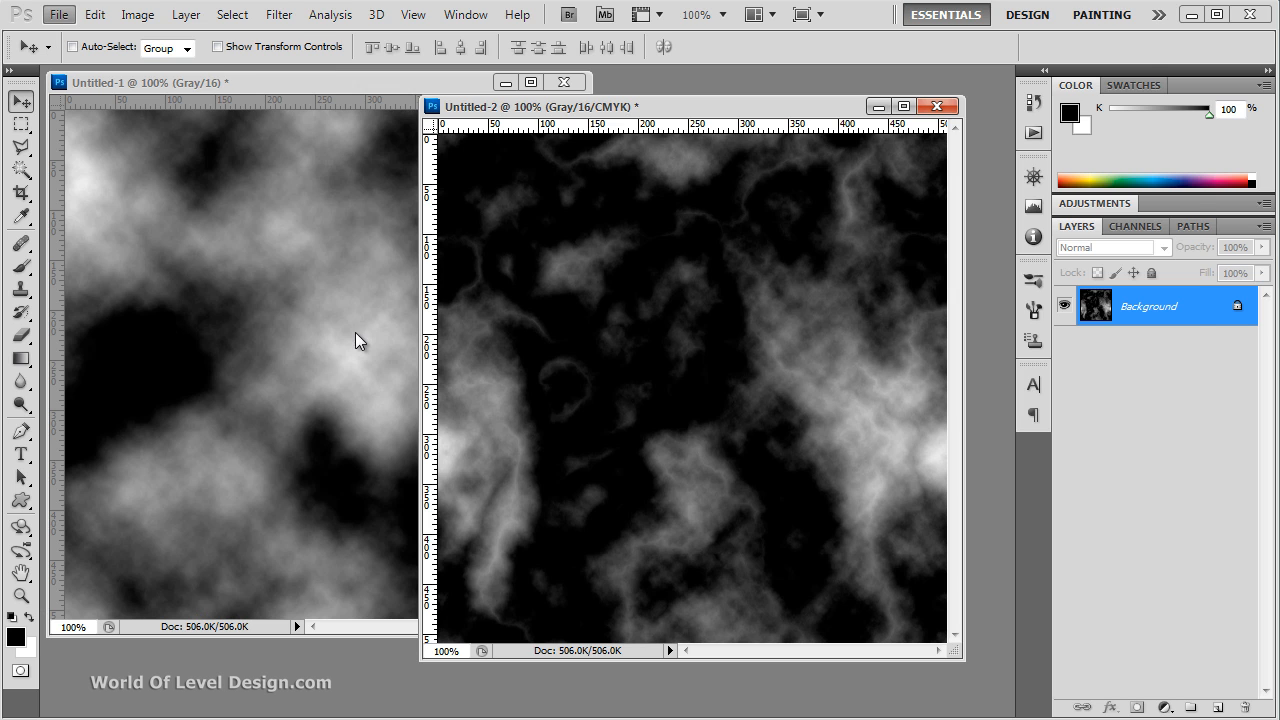
{"action": "left_click", "coordinate": [485, 412]}
{"action": "left_click", "coordinate": [470, 521]}
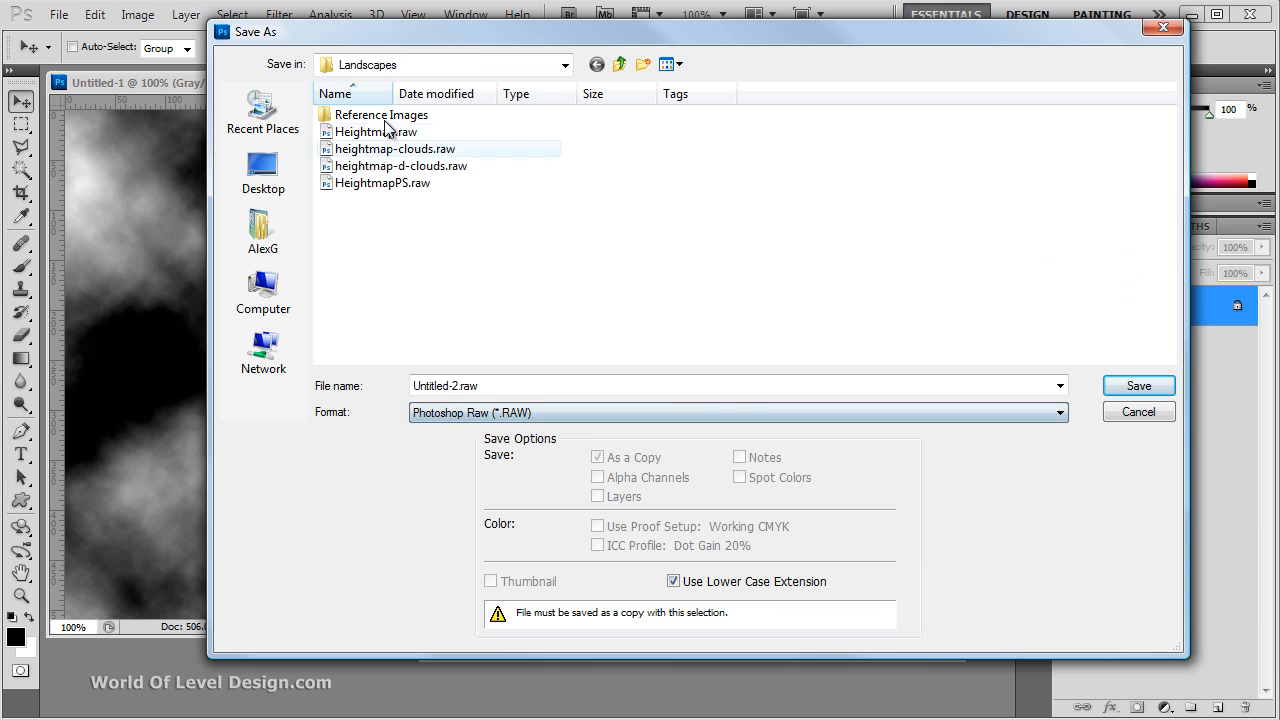
{"action": "left_click", "coordinate": [400, 166]}
{"action": "double_click", "coordinate": [412, 175]}
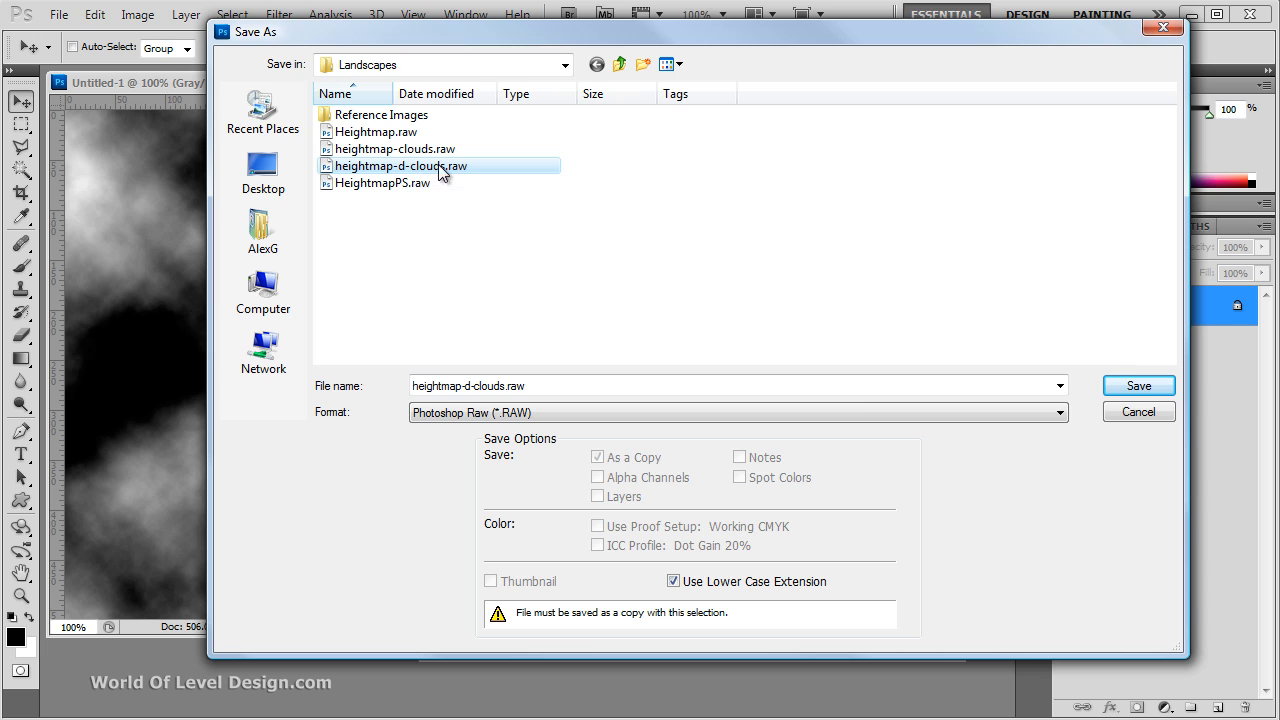
{"action": "left_click", "coordinate": [597, 292]}
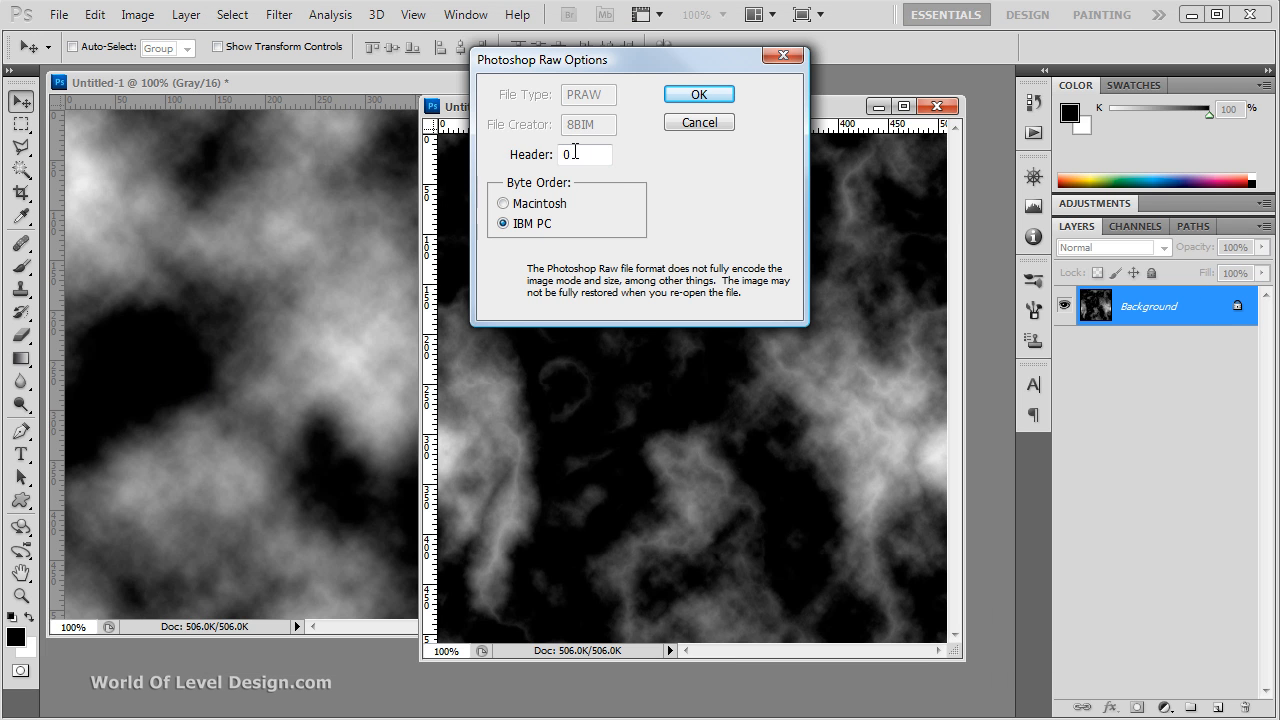
{"action": "left_click", "coordinate": [697, 95]}
{"action": "left_click", "coordinate": [596, 303]}
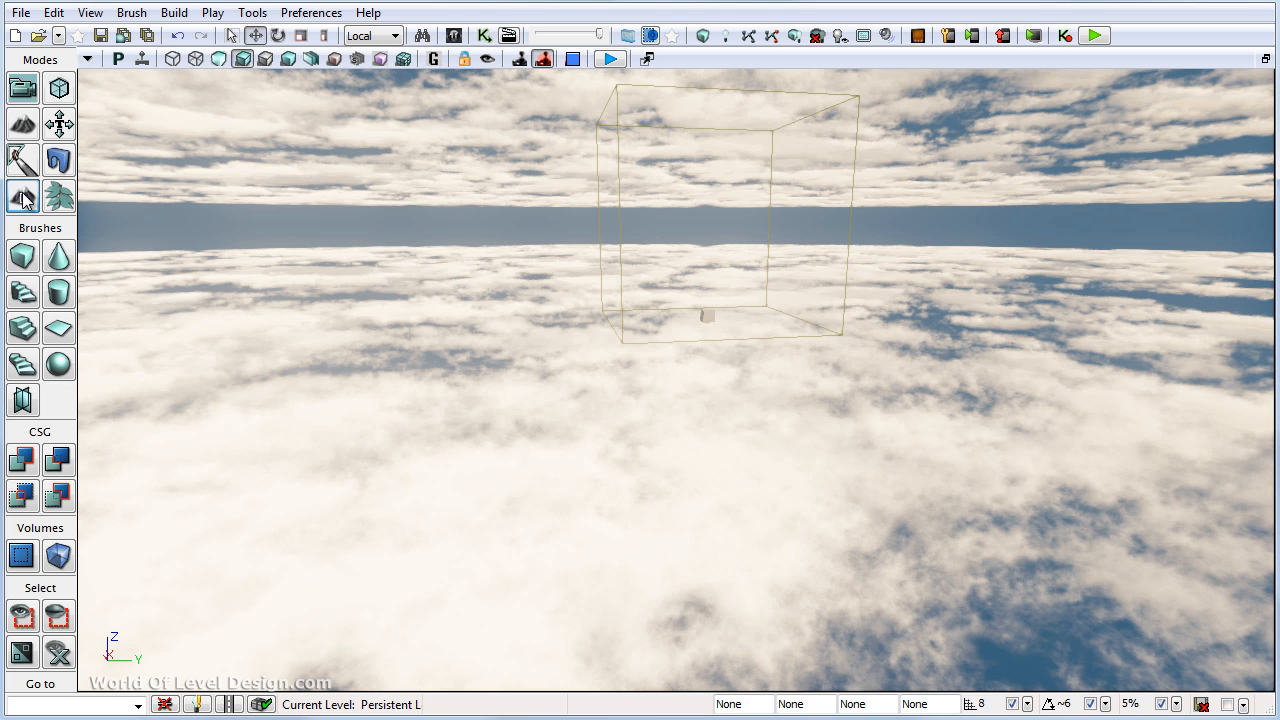
Step: In UDK, import heightmap-d-clouds.raw as the heightmap and create a 509 x 509 landscape from it
{"action": "left_click", "coordinate": [23, 197]}
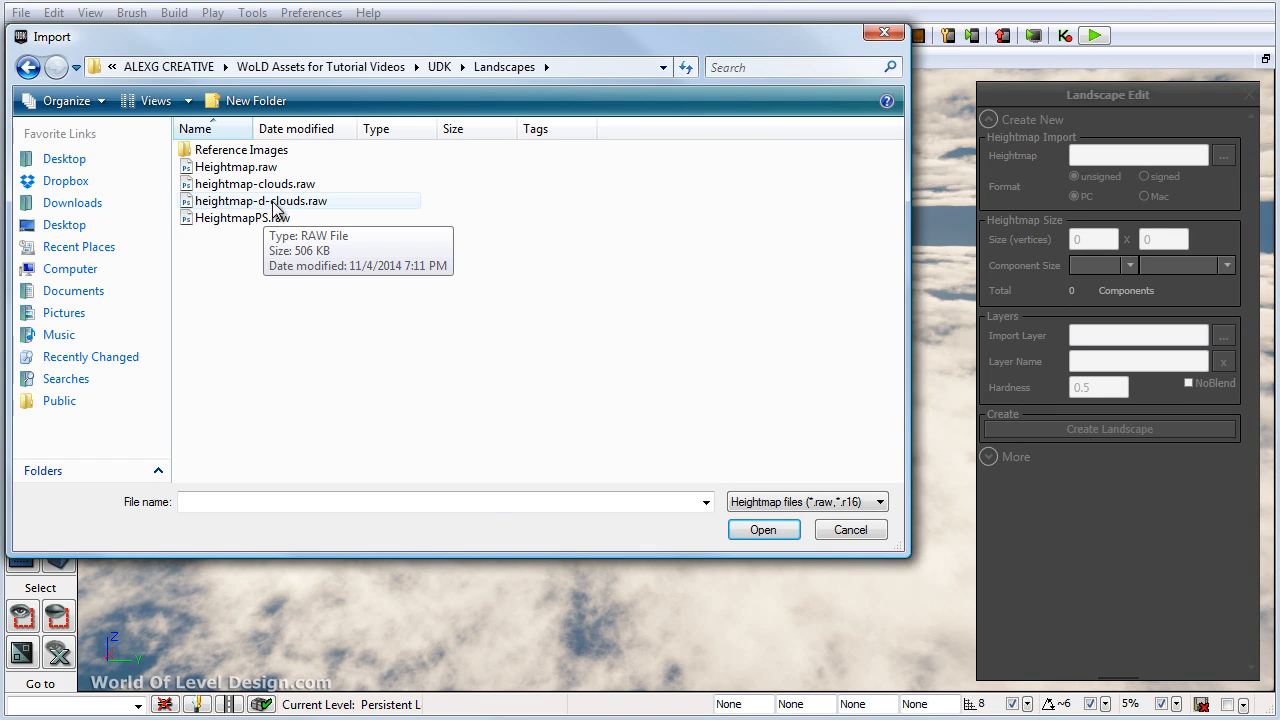
{"action": "double_click", "coordinate": [273, 205]}
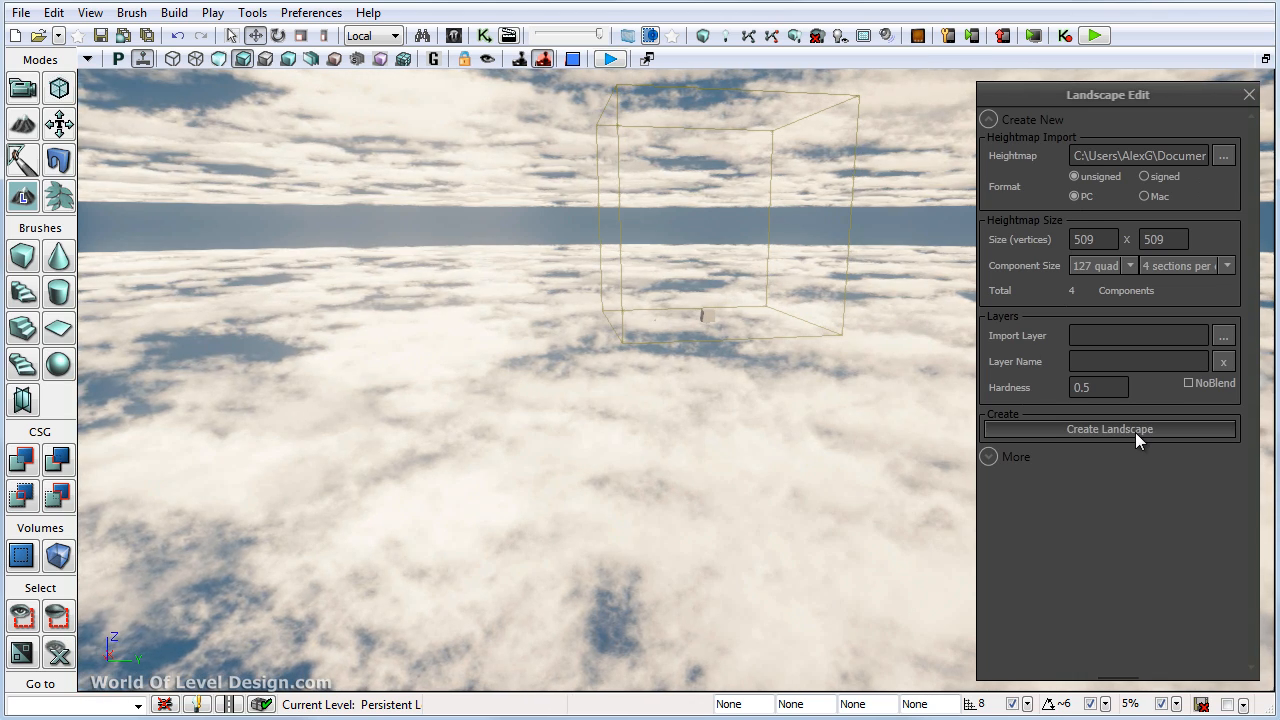
{"action": "left_click", "coordinate": [1135, 429]}
{"action": "key", "text": "shift+1"}
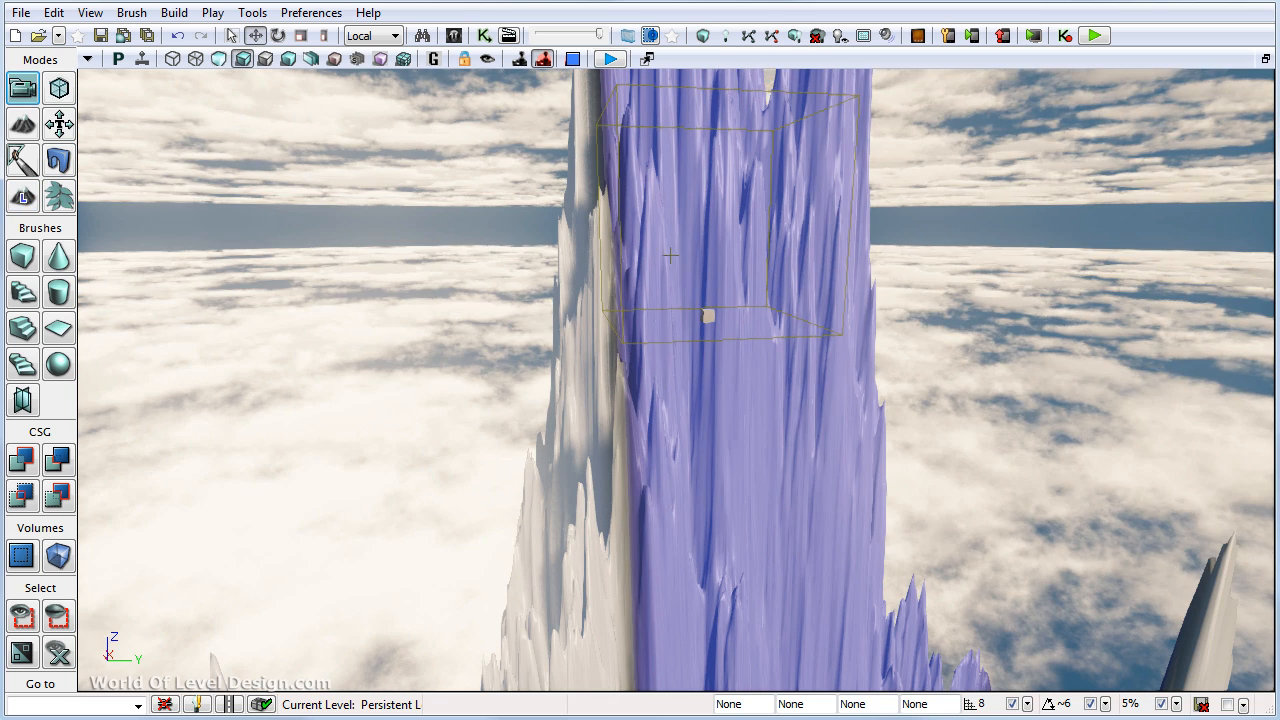
Step: Open the new landscape's properties and set its Draw Scale 3D Z to 64
{"action": "double_click", "coordinate": [760, 368]}
{"action": "left_click", "coordinate": [1040, 366]}
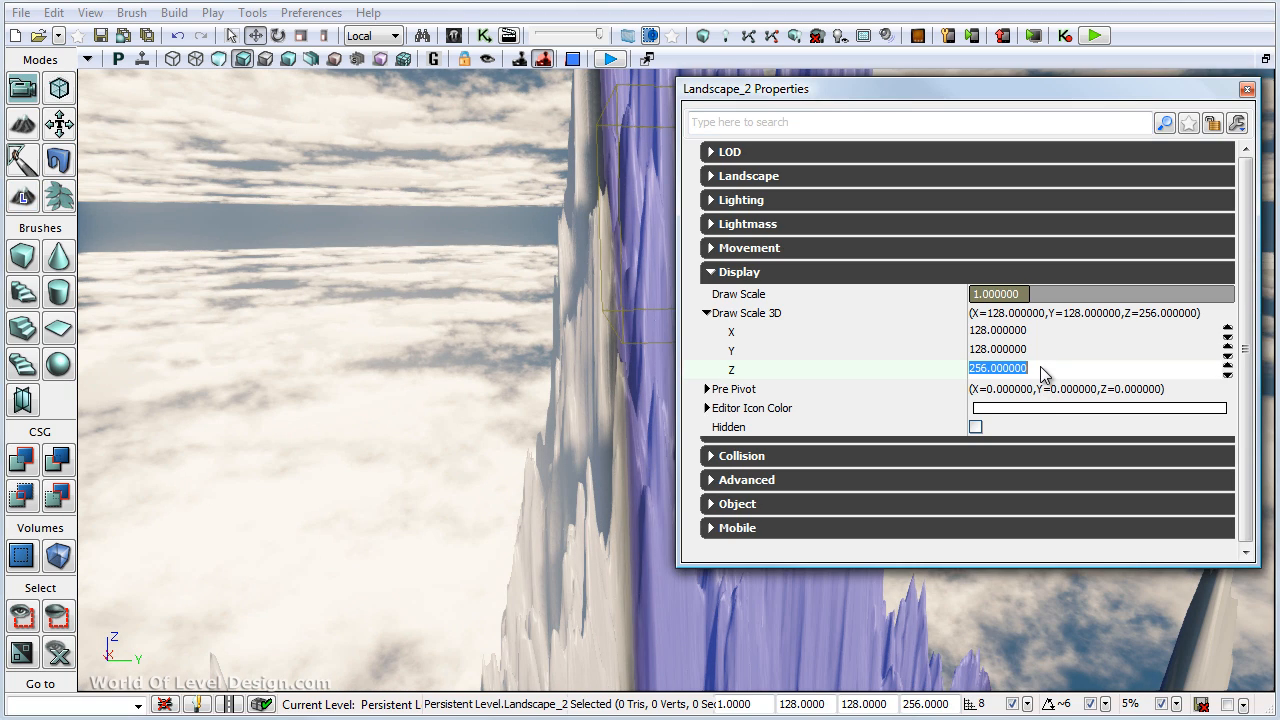
{"action": "type", "text": "64"}
{"action": "key", "text": "Return"}
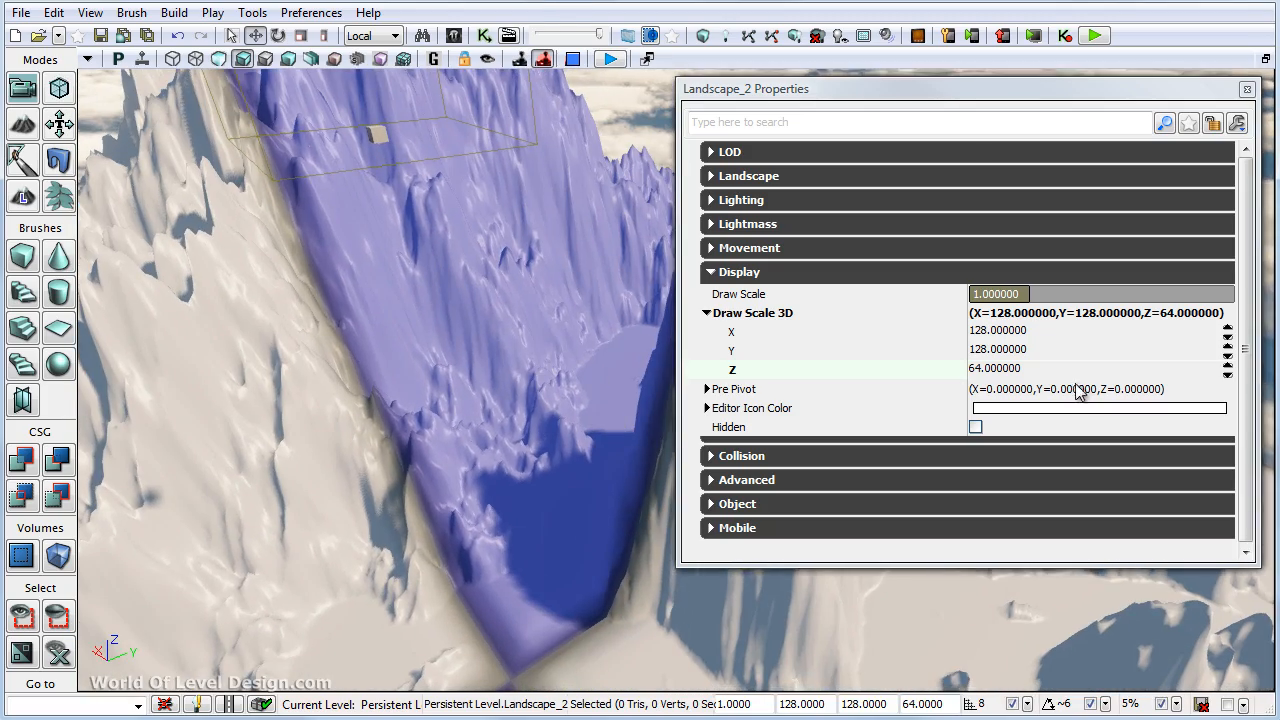
Step: Set the landscape's Draw Scale 3D Z to 32 and close its properties
{"action": "left_click", "coordinate": [1060, 372]}
{"action": "type", "text": "32"}
{"action": "key", "text": "Return"}
{"action": "right_click_drag", "start_coordinate": [572, 385], "coordinate": [565, 325]}
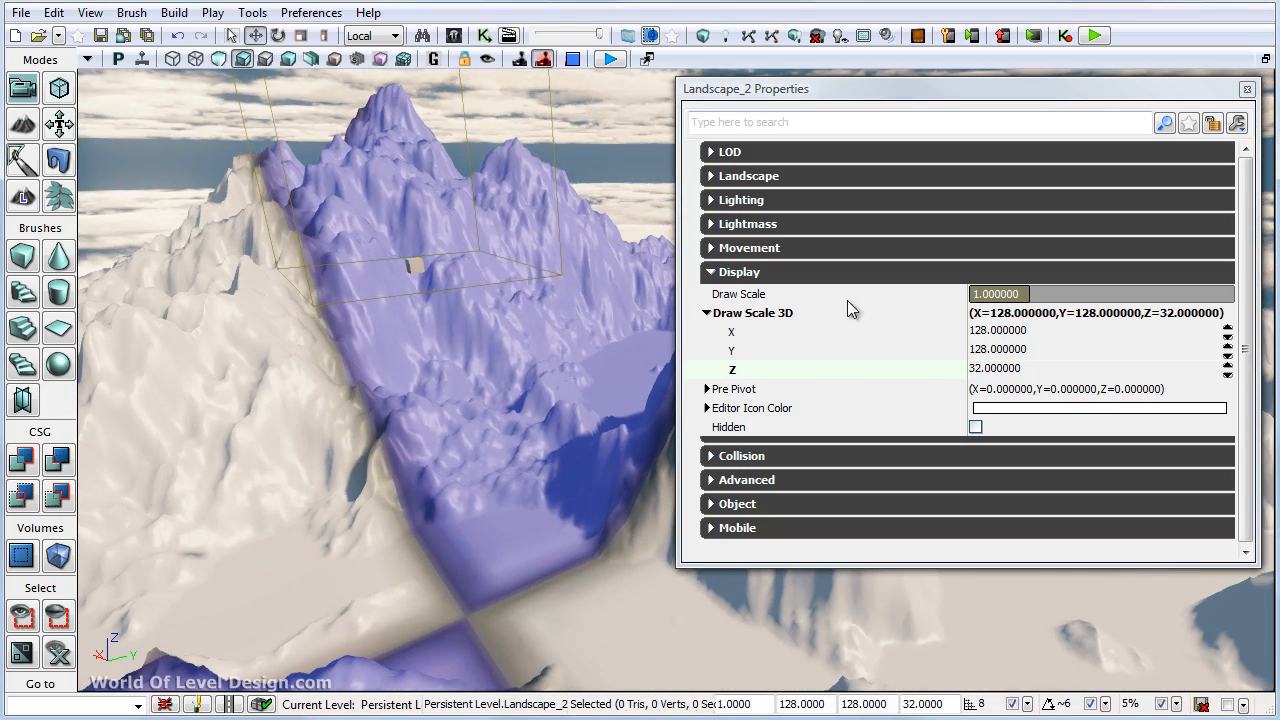
{"action": "left_click", "coordinate": [1247, 91]}
Step: Place the SK_CH_IronGuard_MaleA skeletal mesh on the flat ground in front of the mountains as a scale reference
{"action": "right_click_drag", "start_coordinate": [878, 350], "coordinate": [751, 337]}
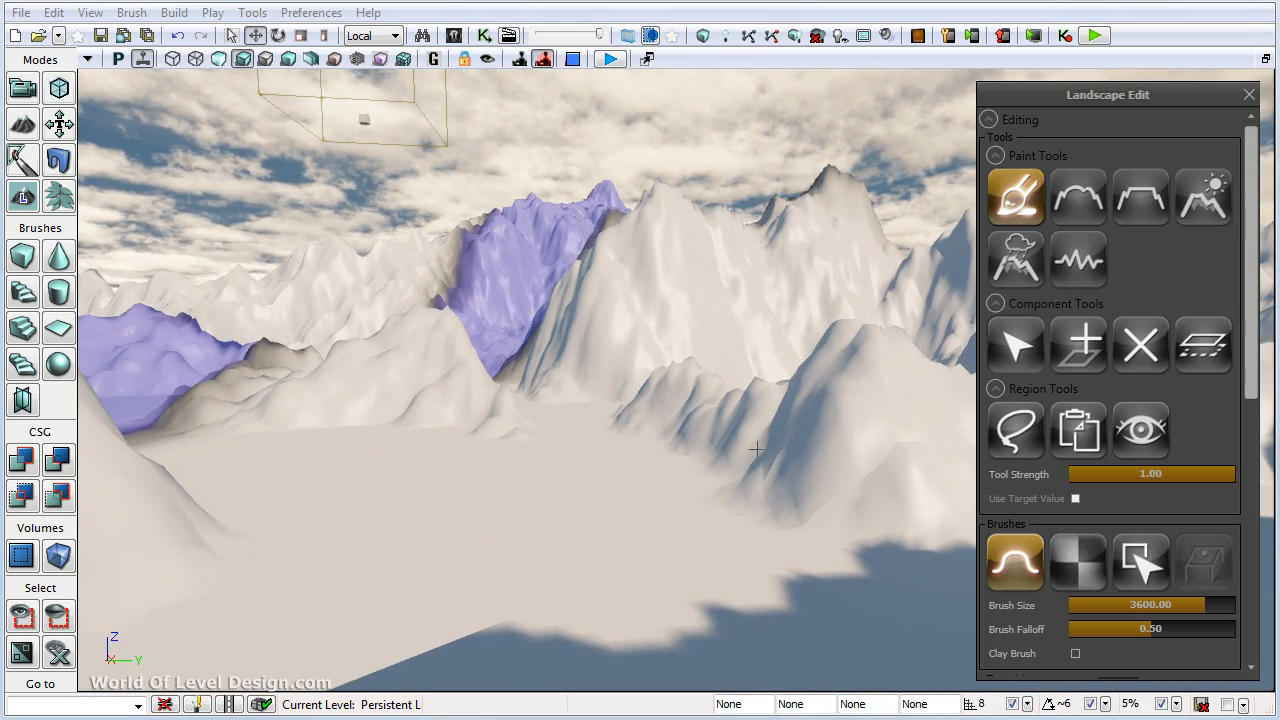
{"action": "mouse_move", "coordinate": [391, 383]}
{"action": "right_mouse_down"}
{"action": "mouse_move", "coordinate": [366, 383]}
{"action": "mouse_move", "coordinate": [377, 380]}
{"action": "mouse_move", "coordinate": [354, 366]}
{"action": "mouse_move", "coordinate": [449, 380]}
{"action": "right_mouse_up"}
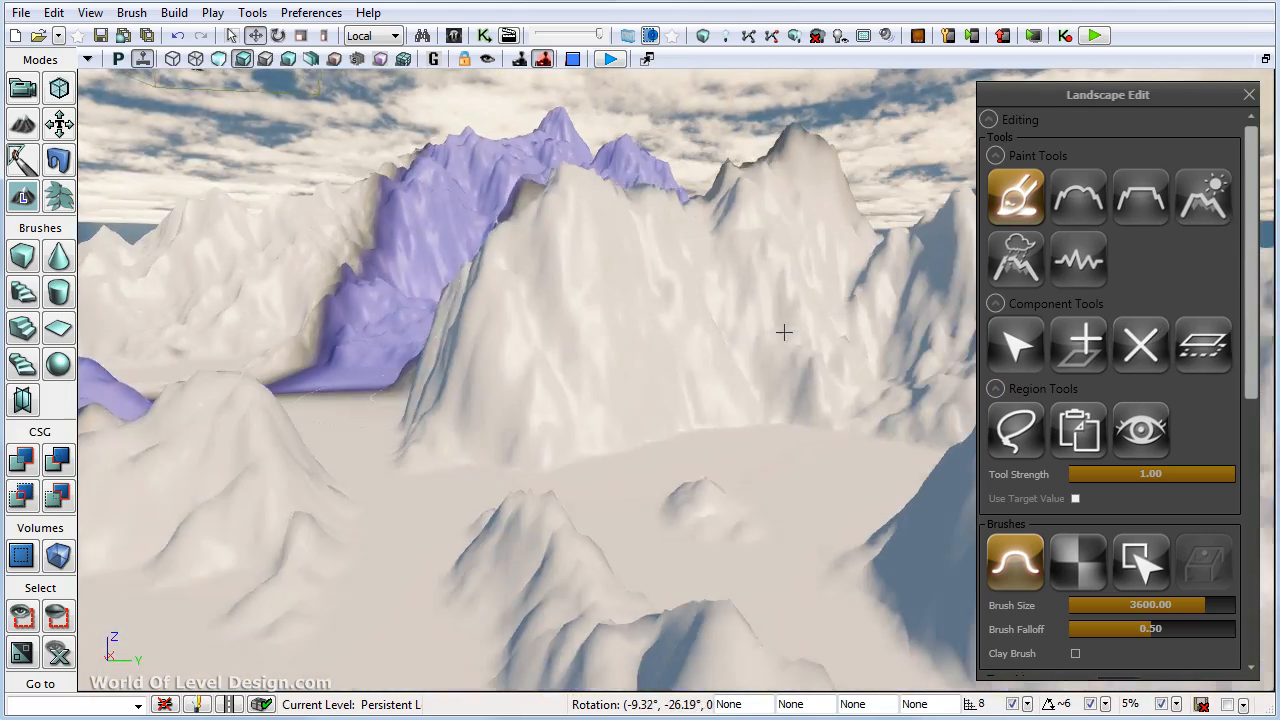
{"action": "right_click_drag", "start_coordinate": [783, 331], "coordinate": [773, 350]}
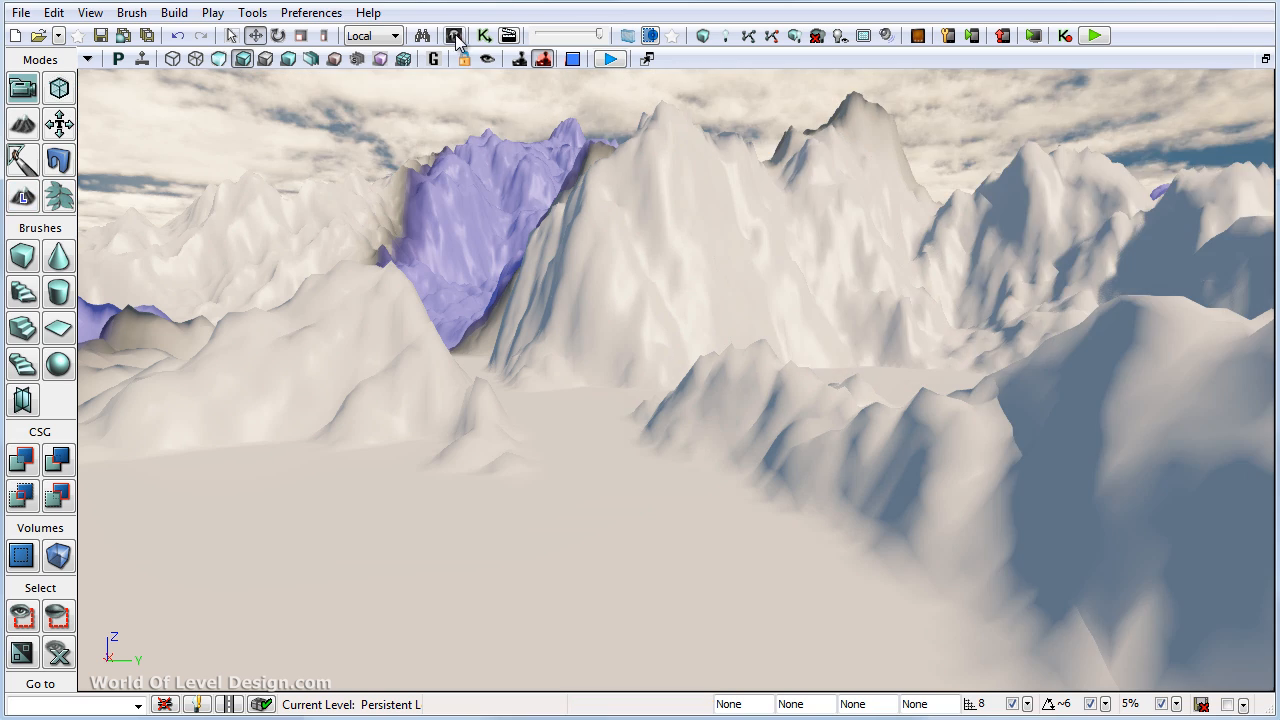
{"action": "left_click", "coordinate": [453, 35]}
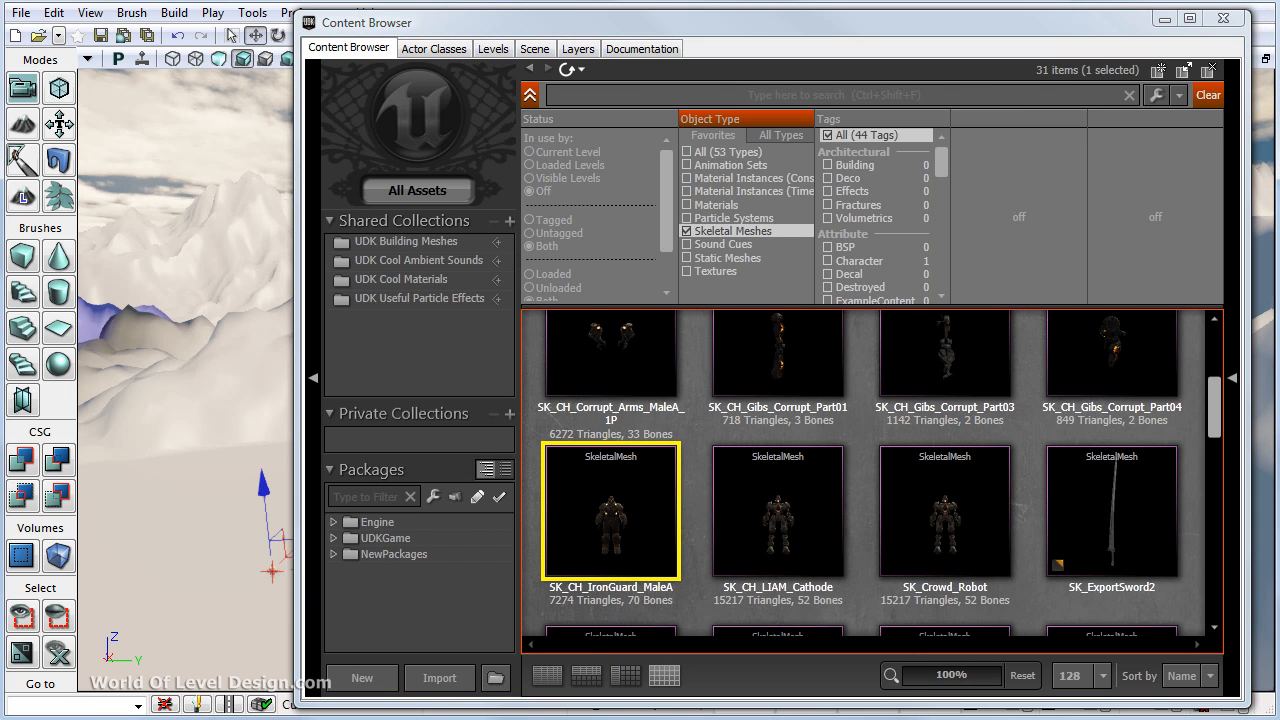
{"action": "left_click", "coordinate": [1231, 22]}
{"action": "mouse_move", "coordinate": [583, 488]}
{"action": "right_mouse_down"}
{"action": "mouse_move", "coordinate": [537, 506]}
{"action": "mouse_move", "coordinate": [563, 476]}
{"action": "right_mouse_up"}
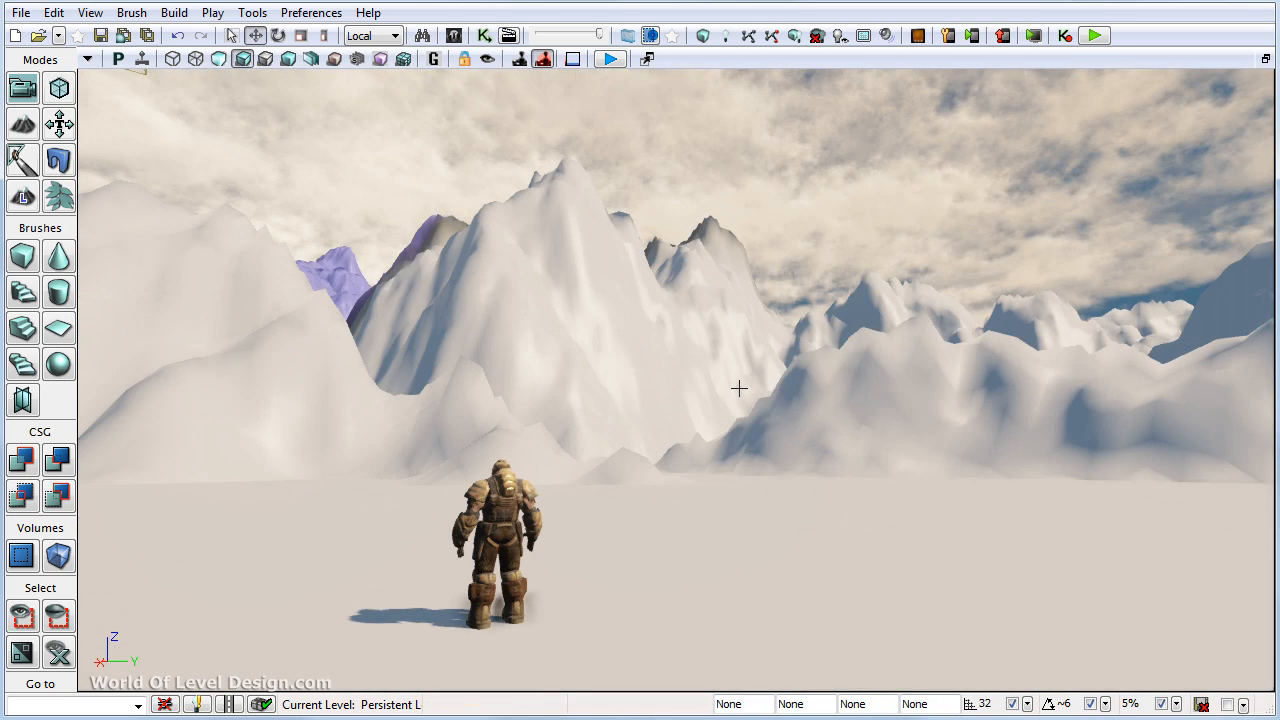